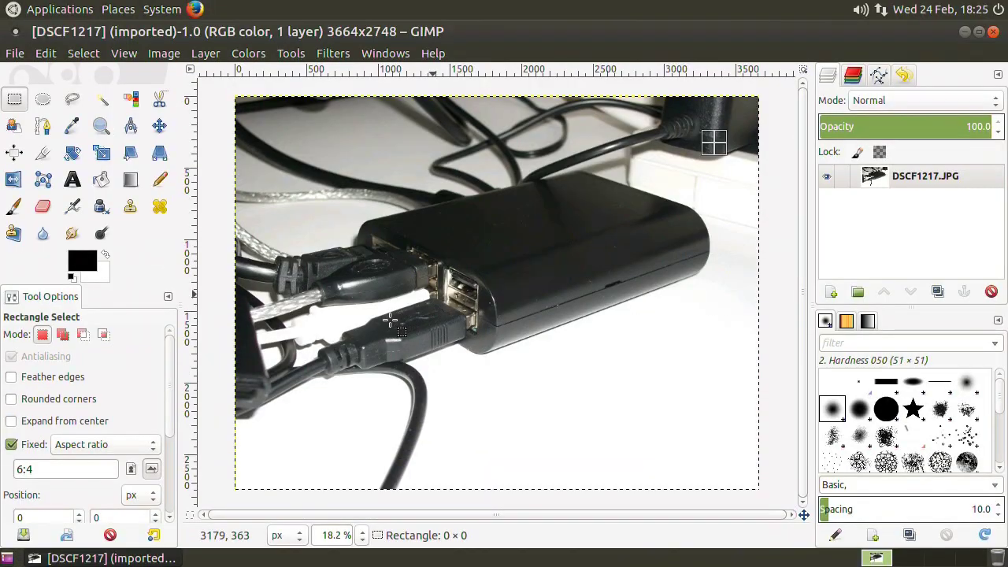
Draw a rectangular selection with a fixed 6:4 aspect ratio across most of the USB hub photo
drag(715, 142, 283, 378)
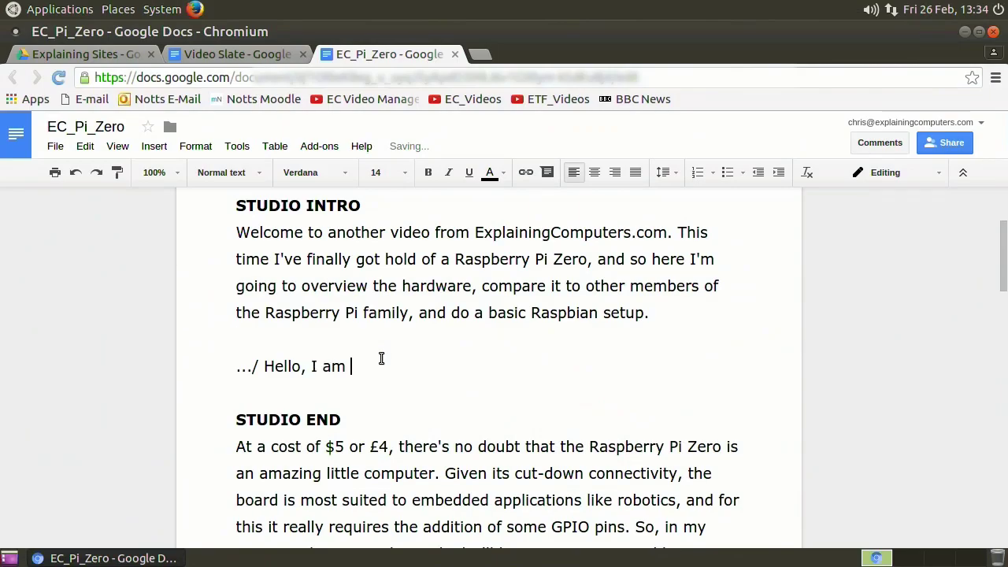
In the EC_Pi_Zero document in Google Docs, add "Go" after "Hello, I am" under STUDIO INTRO
text(Go)
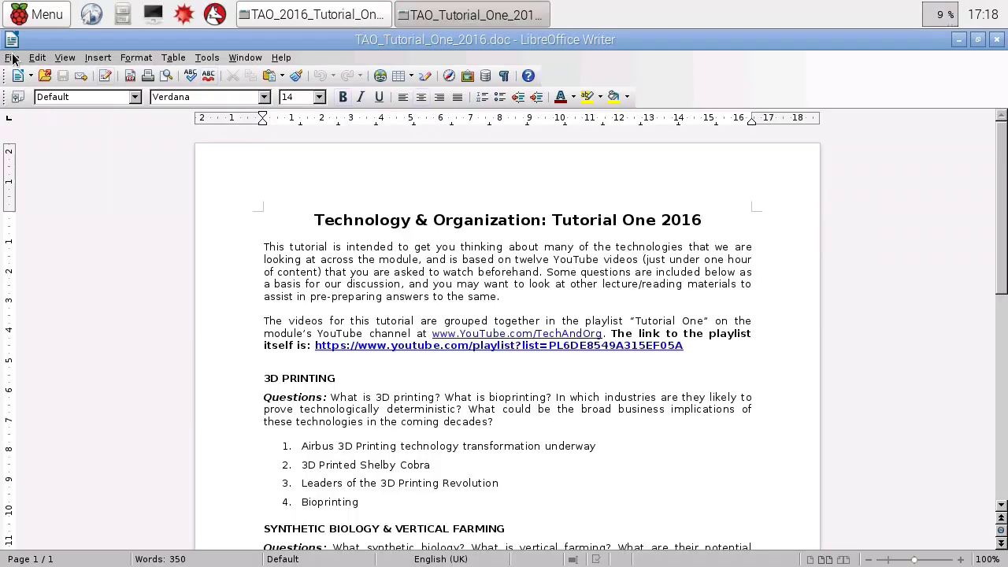
Open the print settings for the TAO_Tutorial_One_2016.doc document in LibreOffice Writer
click(12, 57)
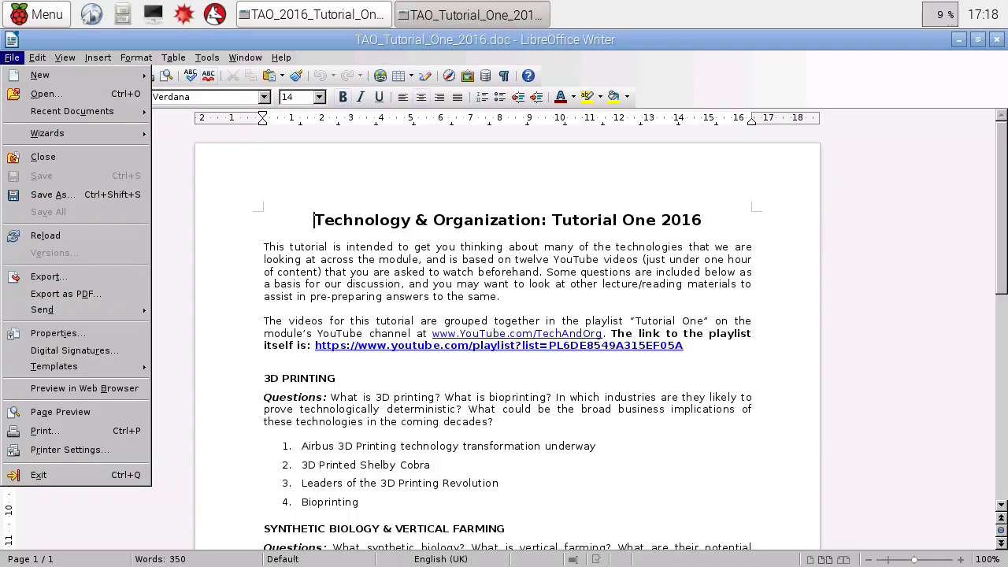
click(45, 431)
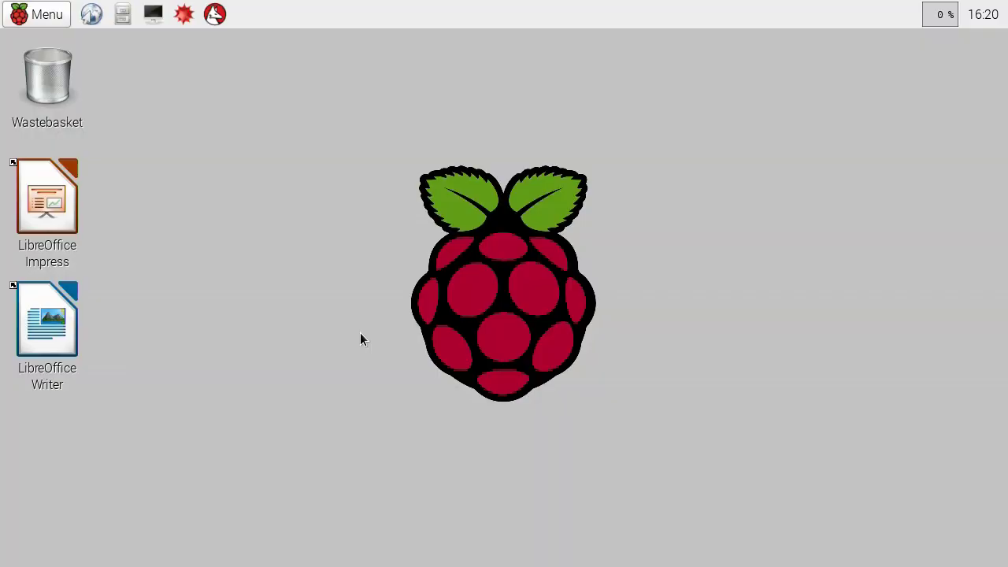
Open a terminal on the Raspberry Pi and run sudo apt-get install ntfs-3g
click(160, 13)
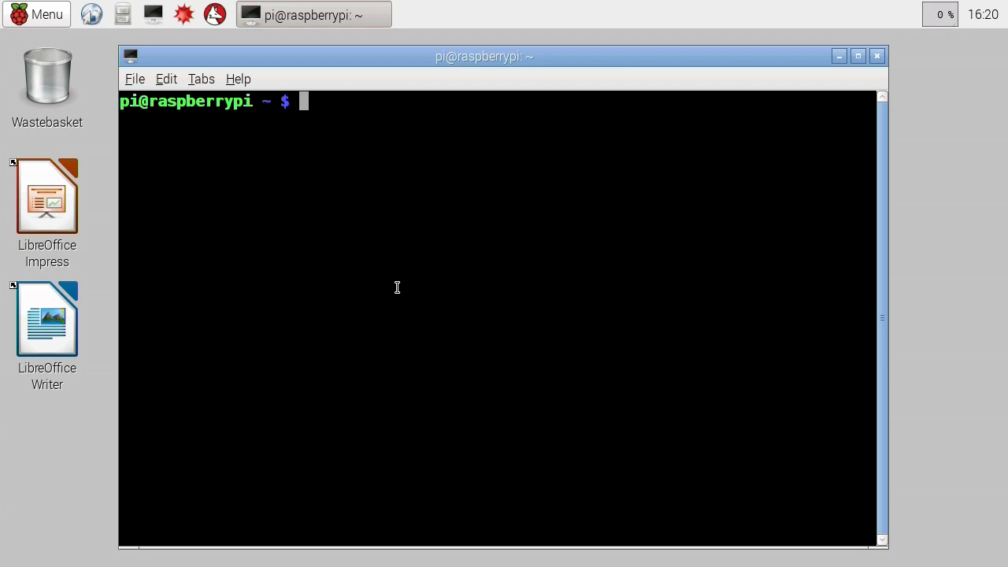
text(sudo apt-get install ntfs-3)
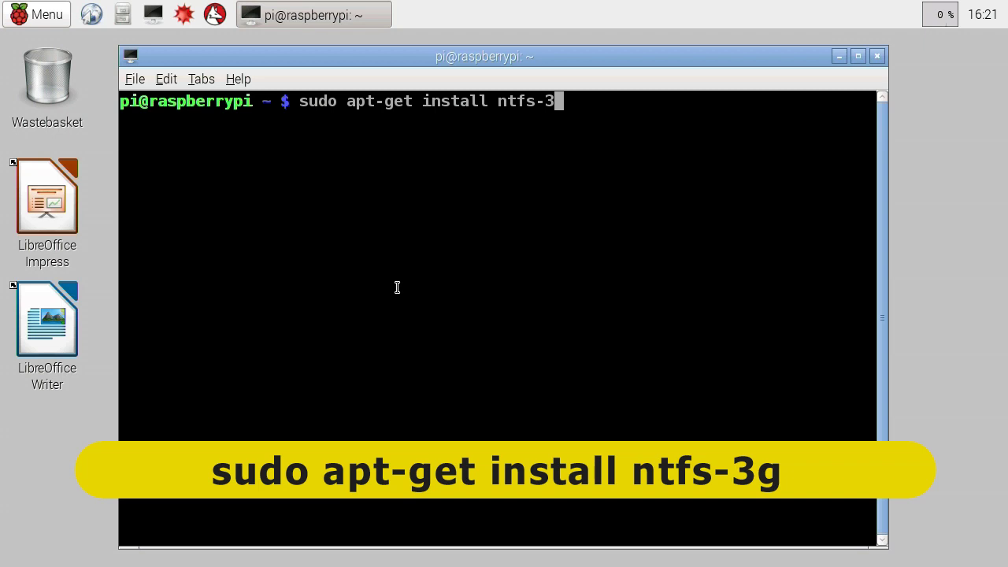
text(g)
key(Return)
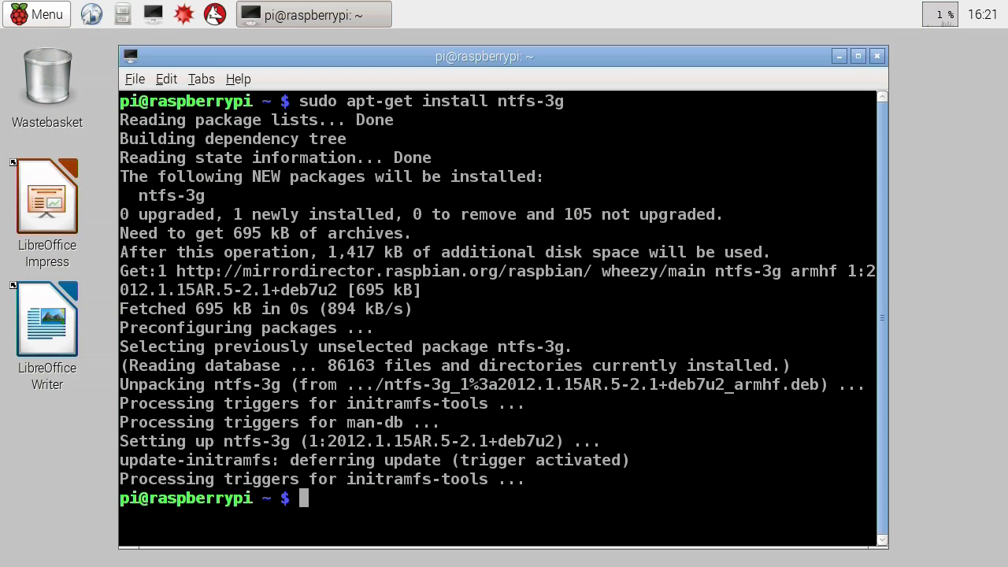
Shorten the terminal window, then run sudo apt-get install exfat-fuse and accept the installation with y
drag(883, 549, 879, 476)
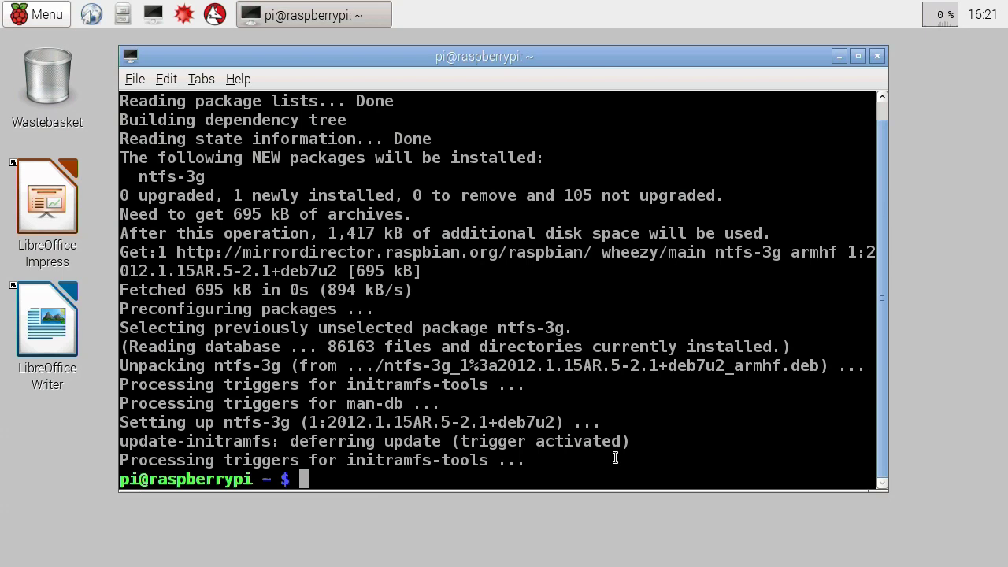
text(sudo)
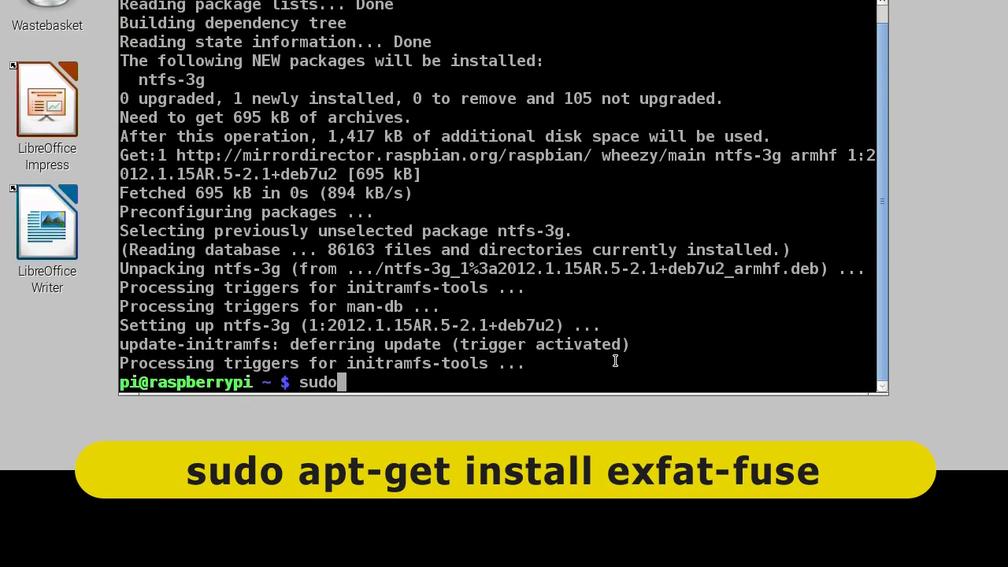
text( apt-g)
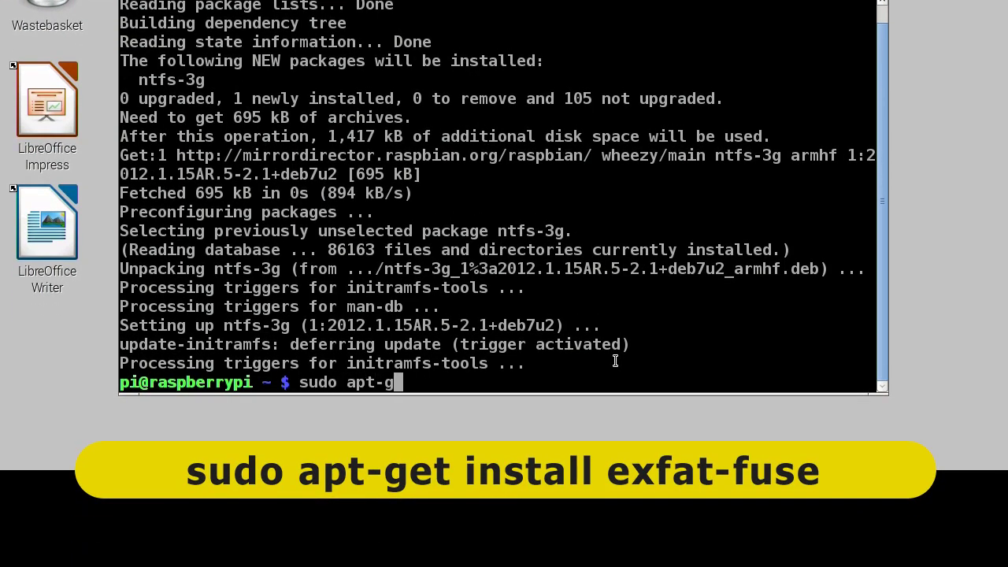
text(et insta)
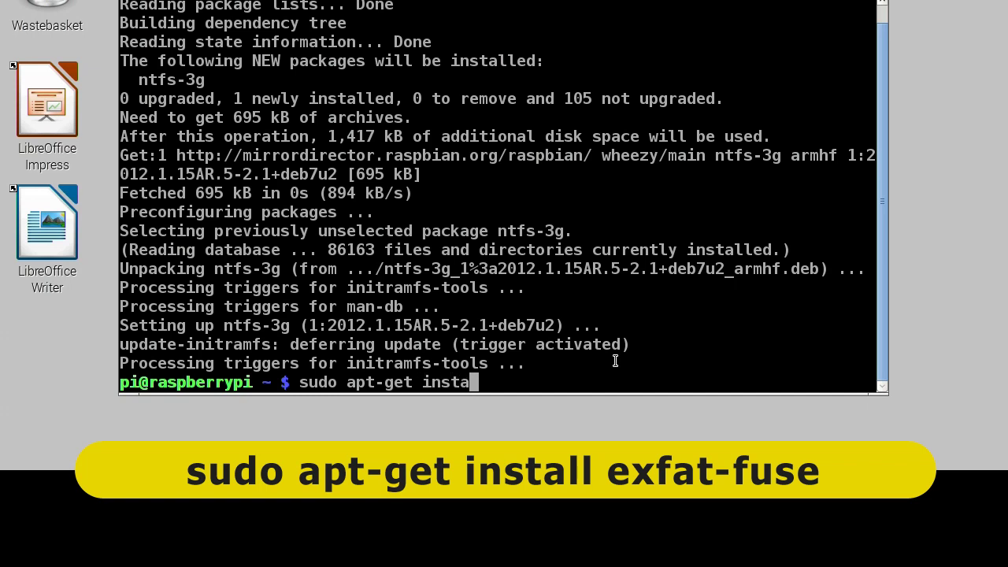
text(ll exf)
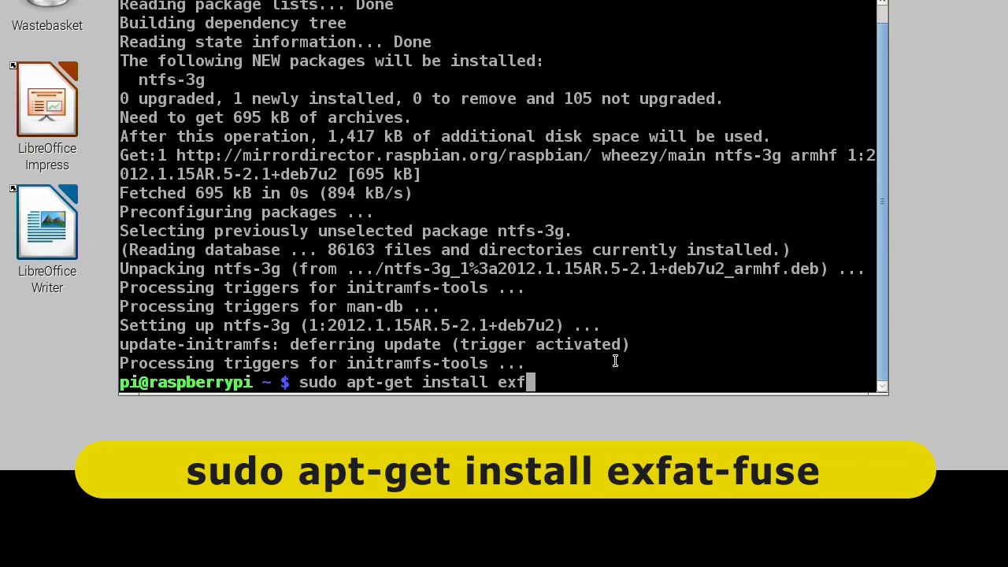
text(at-fuse)
key(Return)
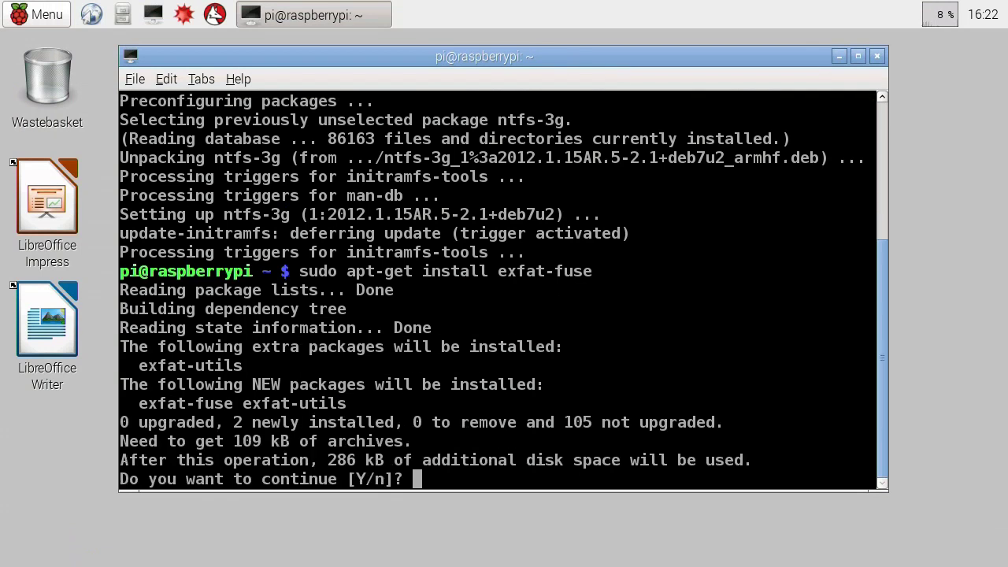
text(y)
key(Return)
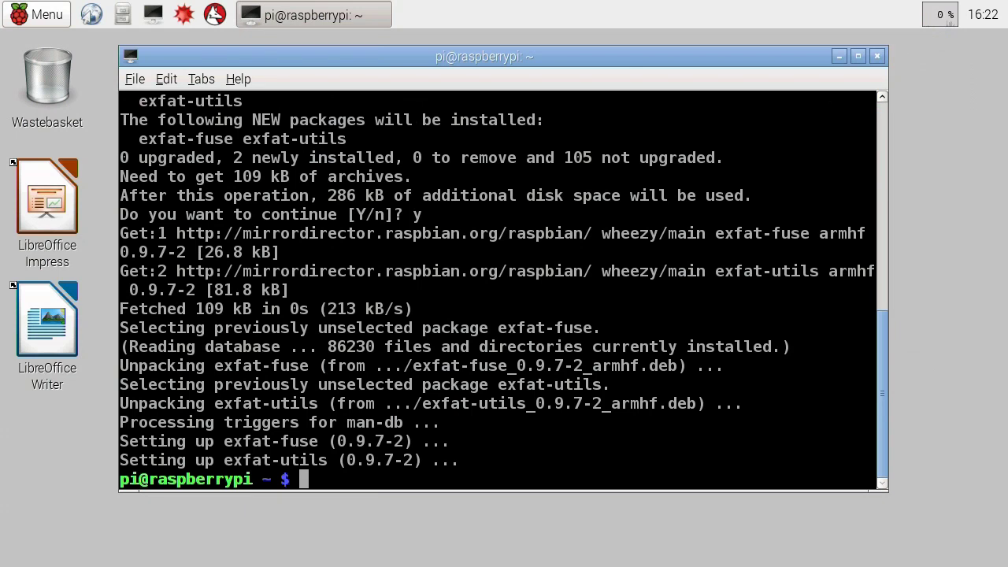
Install the eject package with sudo apt-get install eject
text(sud)
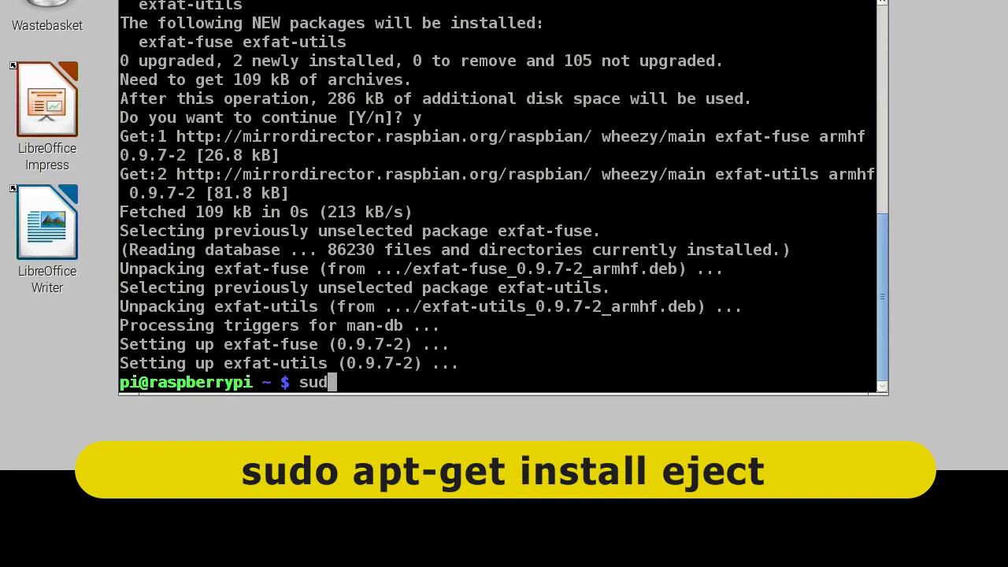
text(o apt)
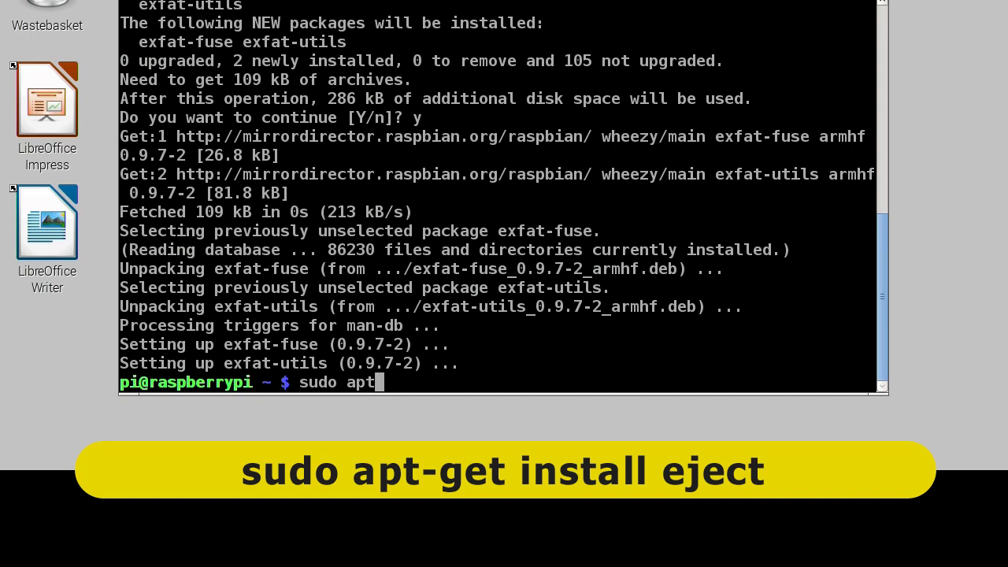
text(-get)
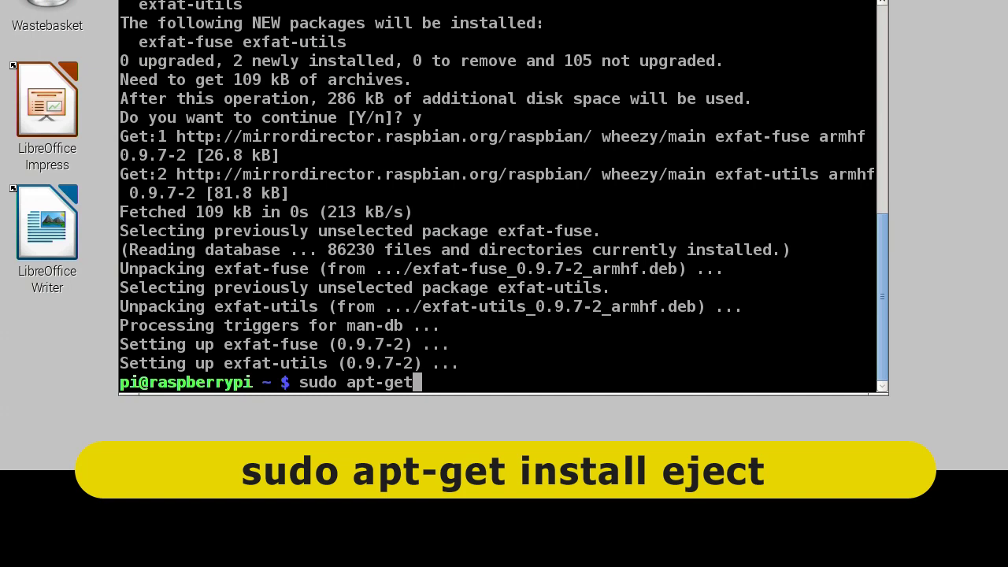
text( instaa)
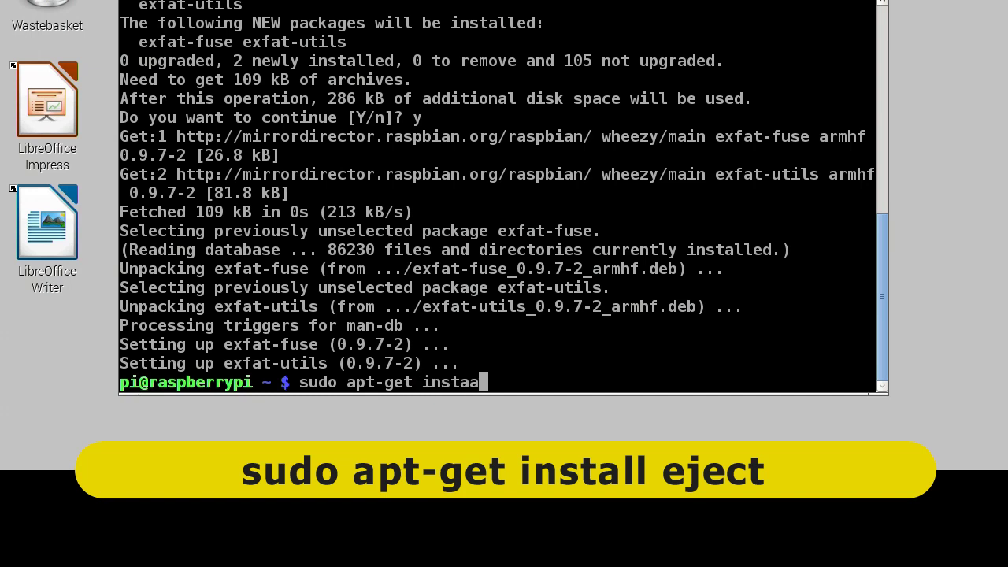
key(BackSpace)
text(ll ejec)
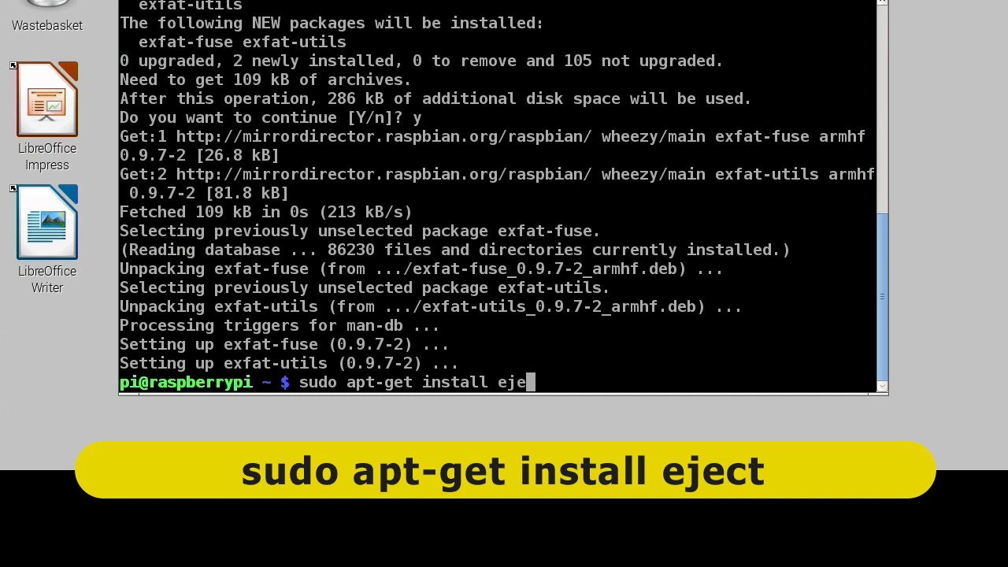
text(t)
key(Return)
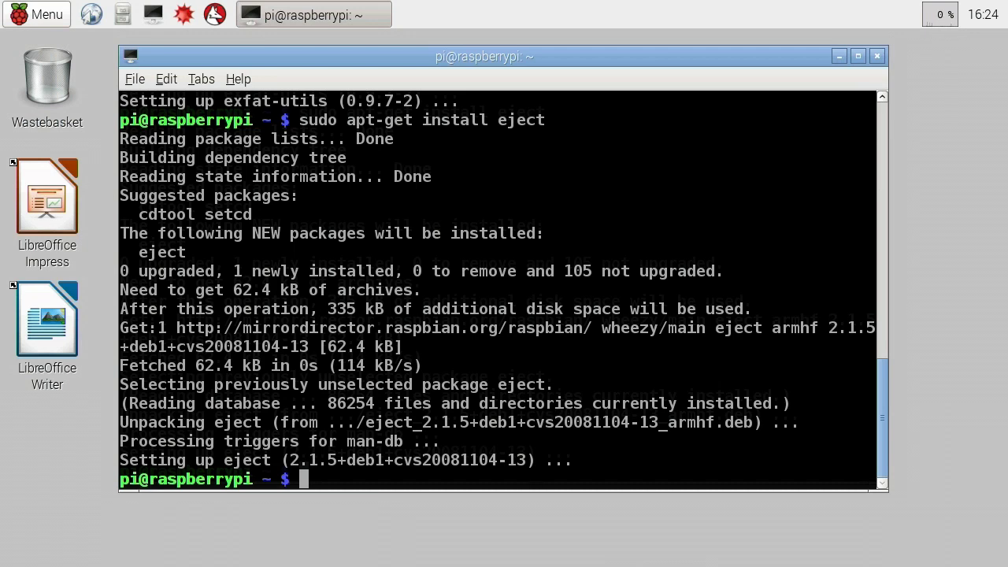
Close the terminal and shut down the Raspberry Pi
click(876, 55)
click(37, 14)
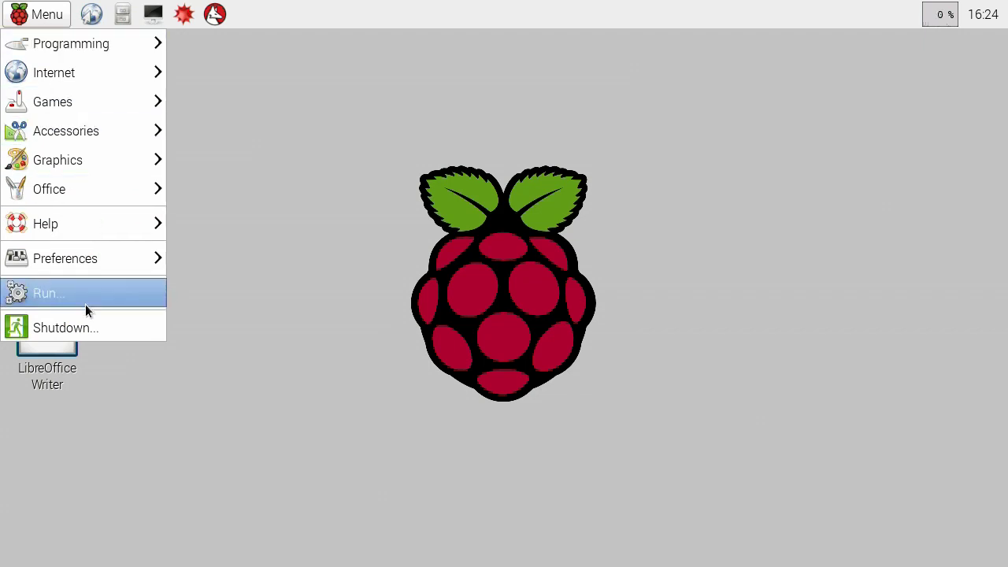
click(212, 331)
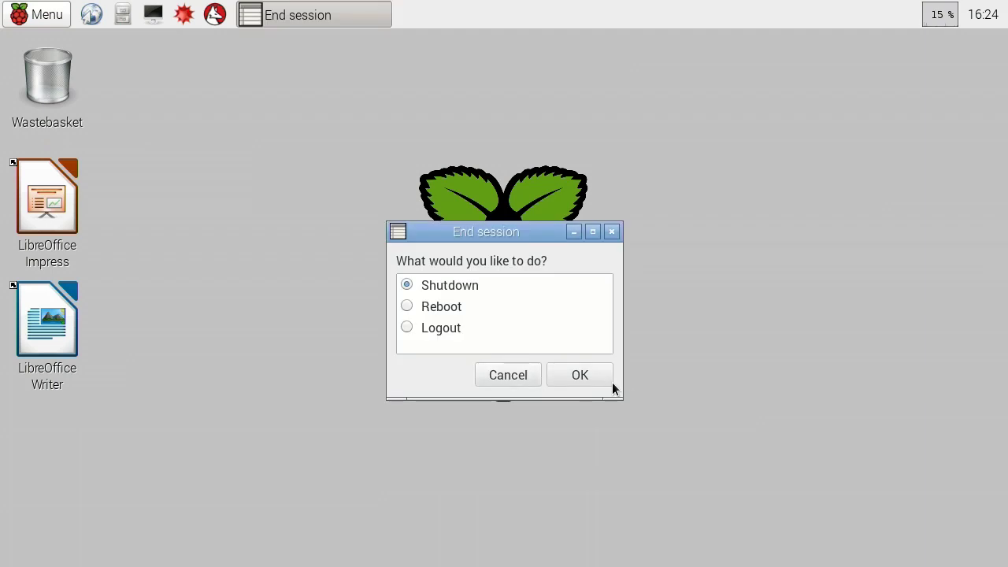
click(582, 375)
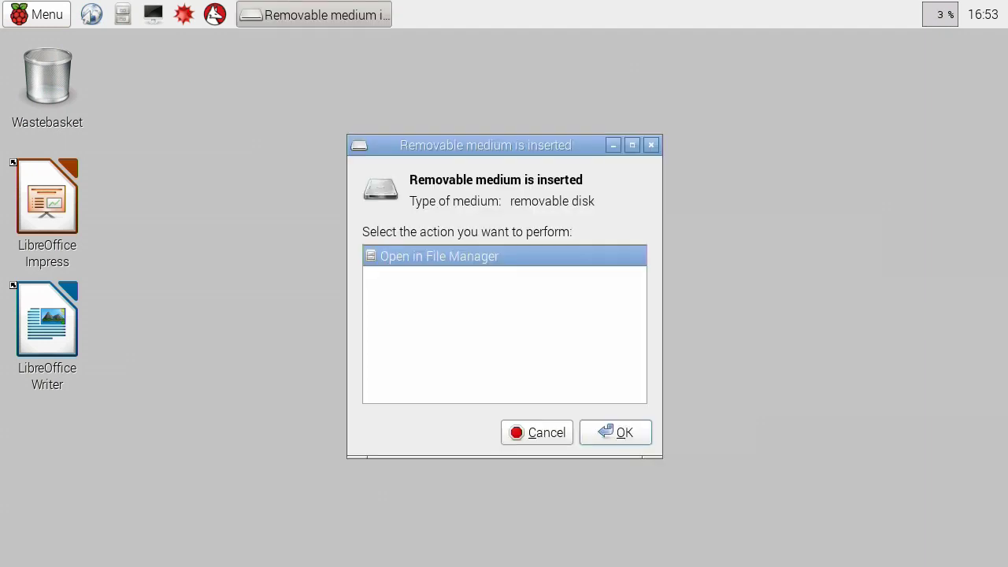
Open the EVO_250 and INTEGRAL_1 drives in the file manager and arrange their windows so EVO_250 is accessible
double_click(423, 255)
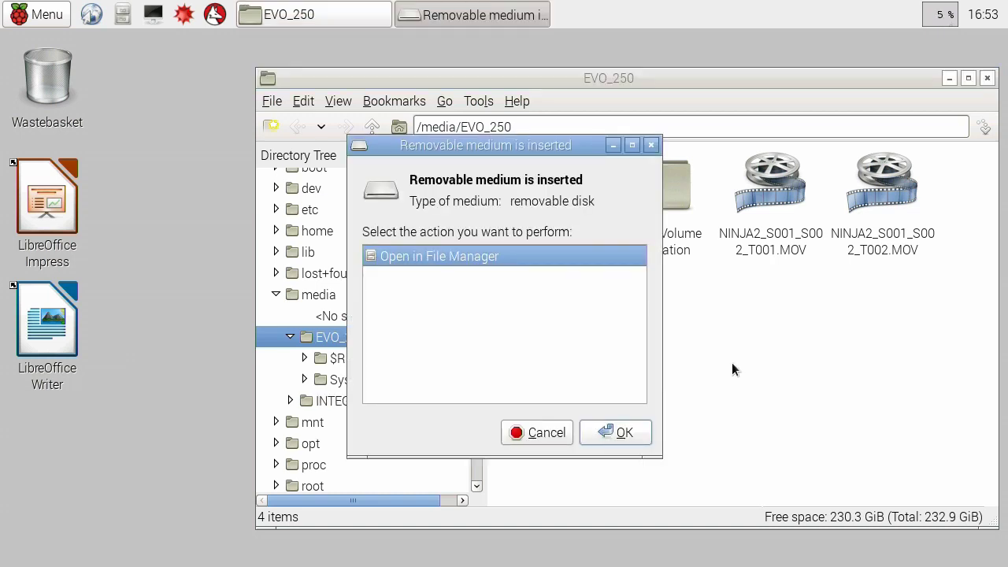
click(622, 434)
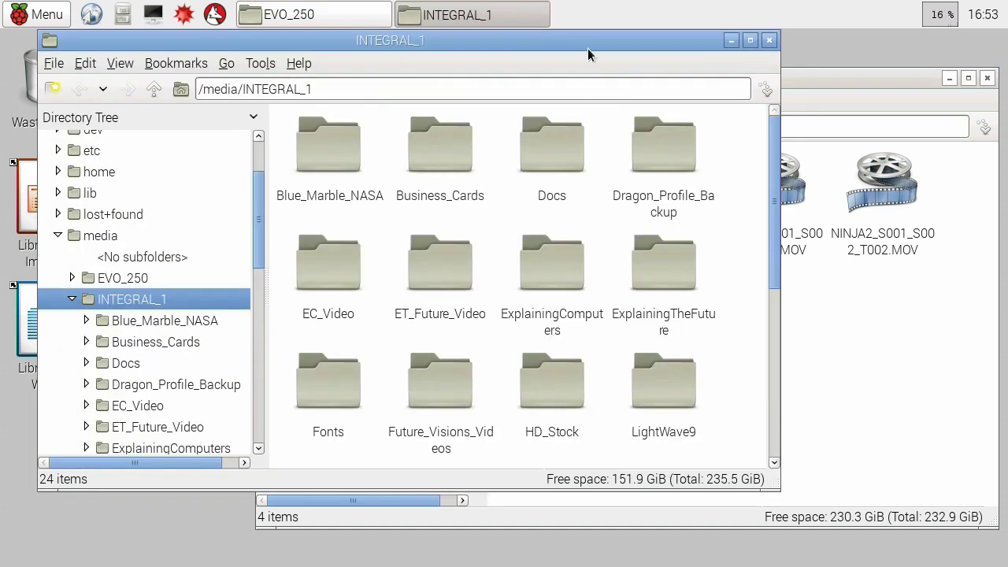
drag(687, 41, 688, 343)
drag(861, 74, 819, 48)
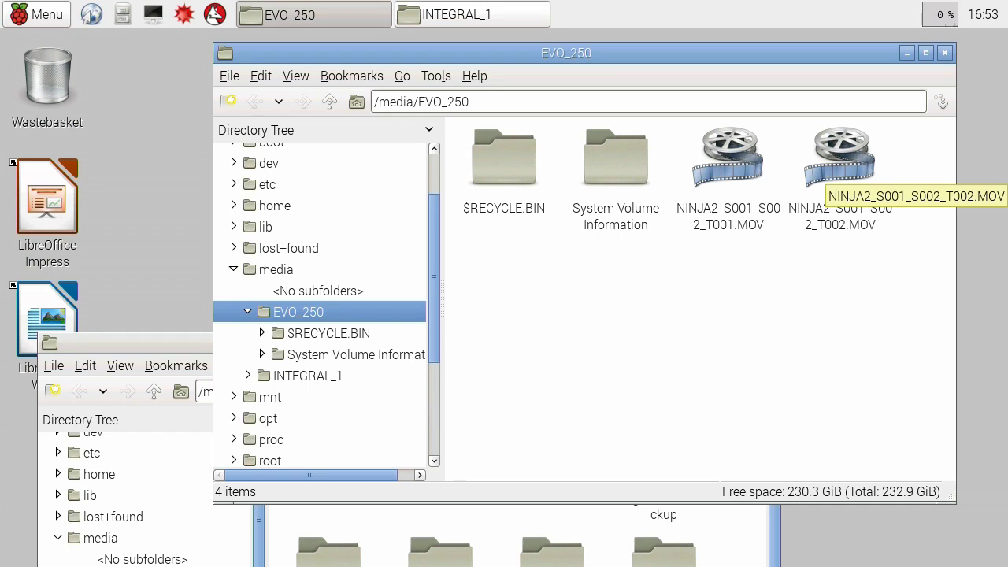
Select NINJA2_S001_S002_T002.MOV on EVO_250 and open the Pi_Week folder on INTEGRAL_1
click(823, 173)
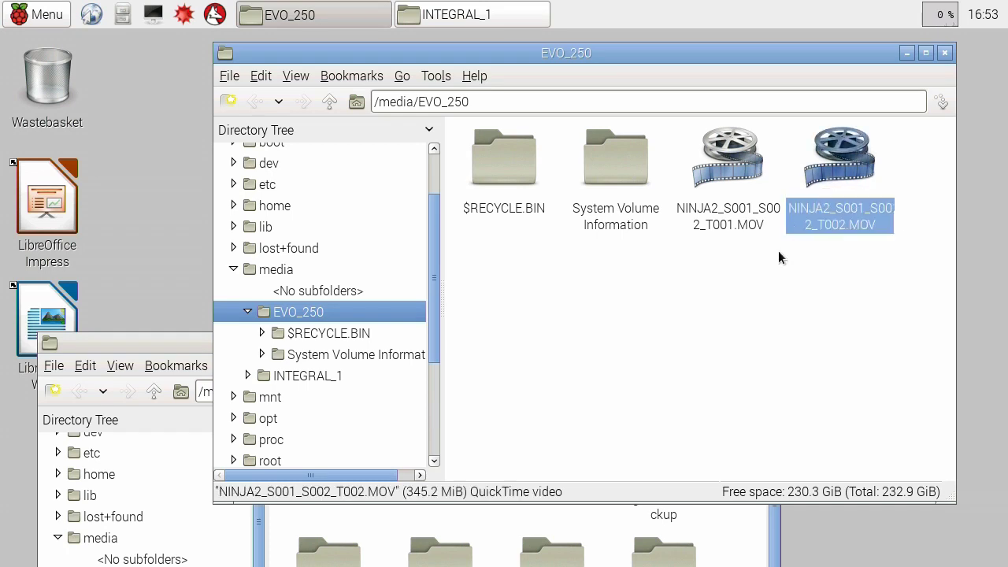
click(145, 341)
drag(241, 347, 252, 96)
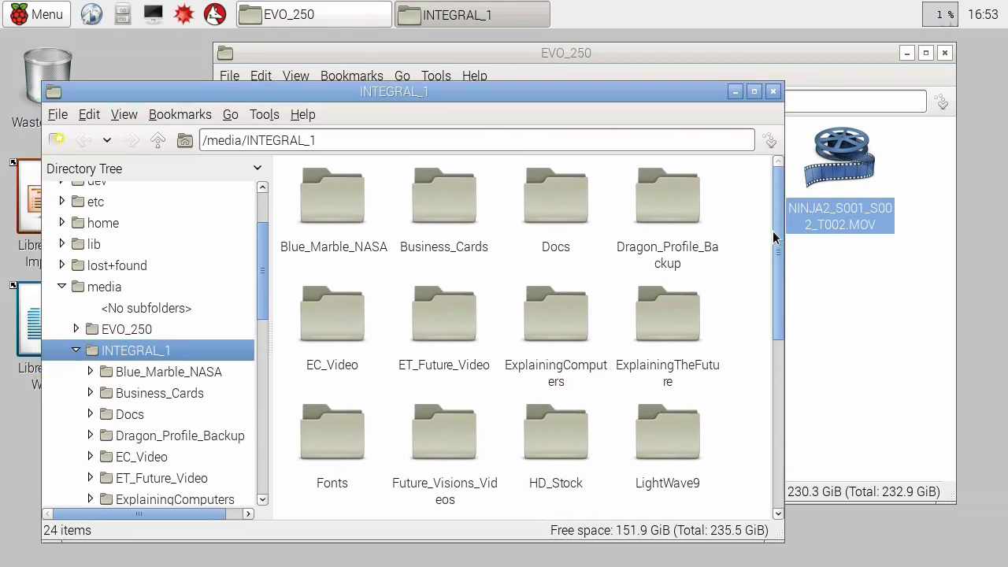
scroll(774, 234, down, 5)
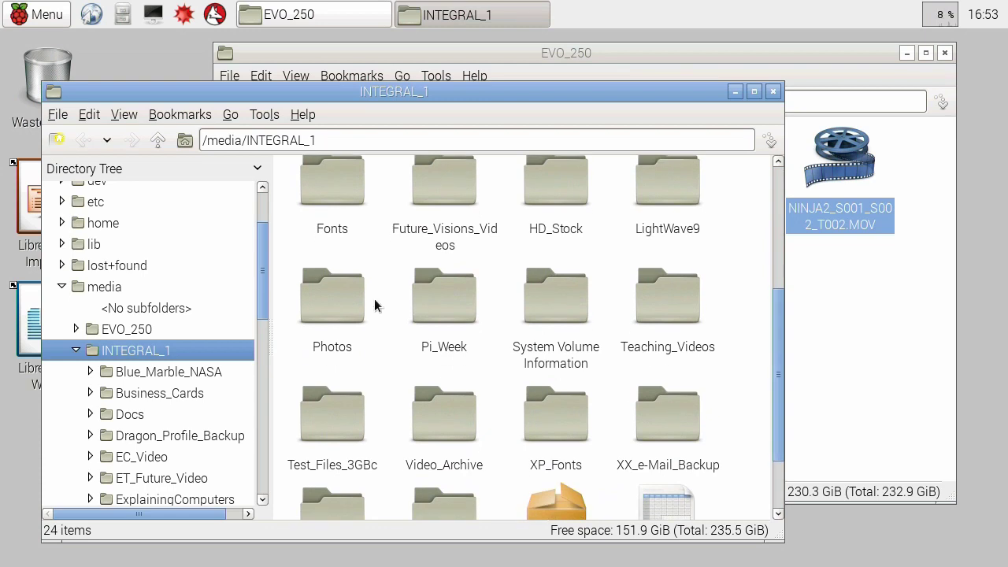
click(442, 299)
double_click(444, 307)
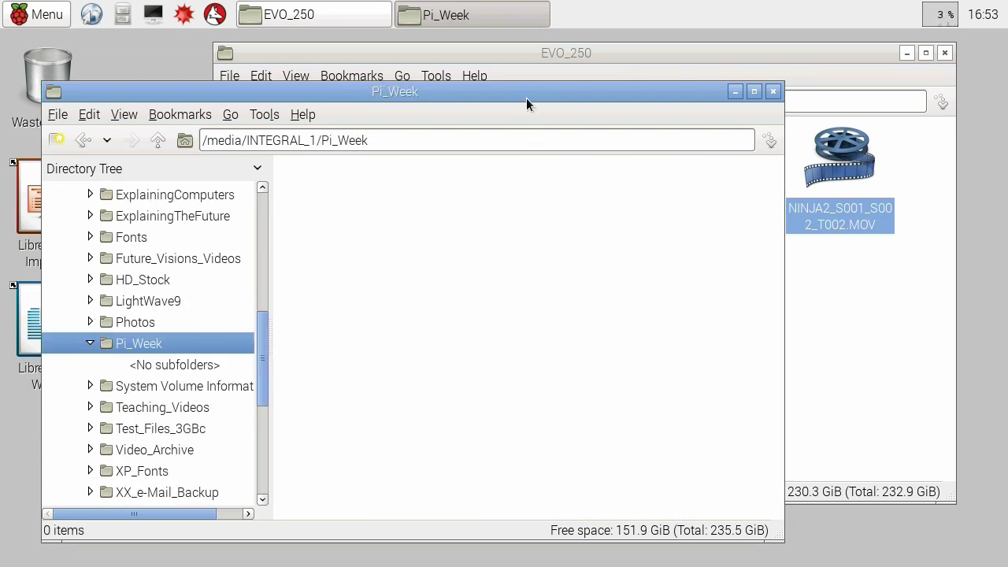
Move the Pi_Week window lower and copy NINJA2_S001_S002_T002.MOV from the EVO_250 drive
drag(526, 97, 517, 255)
click(839, 158)
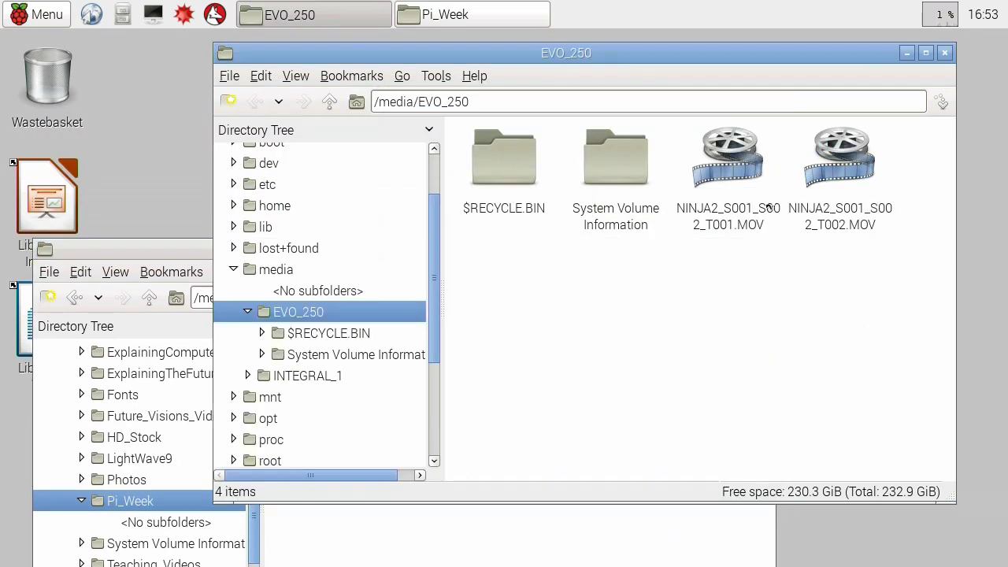
key(Left)
key(Right)
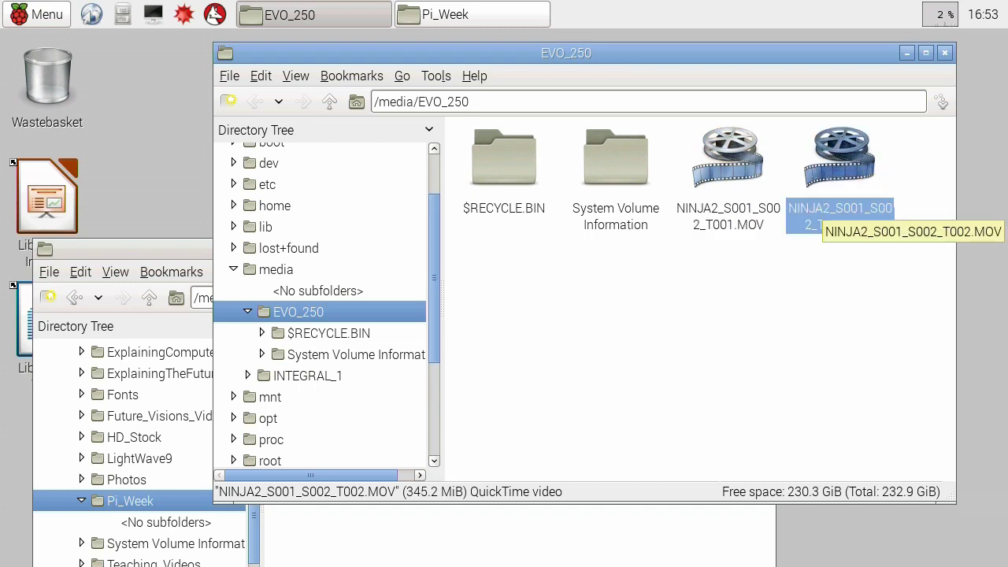
click(261, 75)
click(279, 145)
Paste the copied video file into the Pi_Week folder on INTEGRAL_1
click(441, 535)
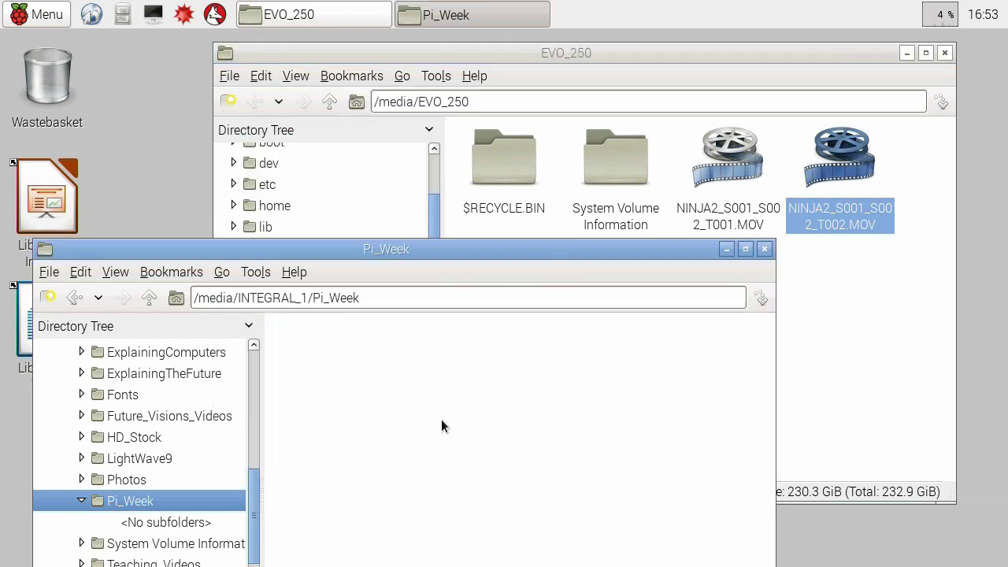
drag(436, 250, 489, 124)
click(134, 146)
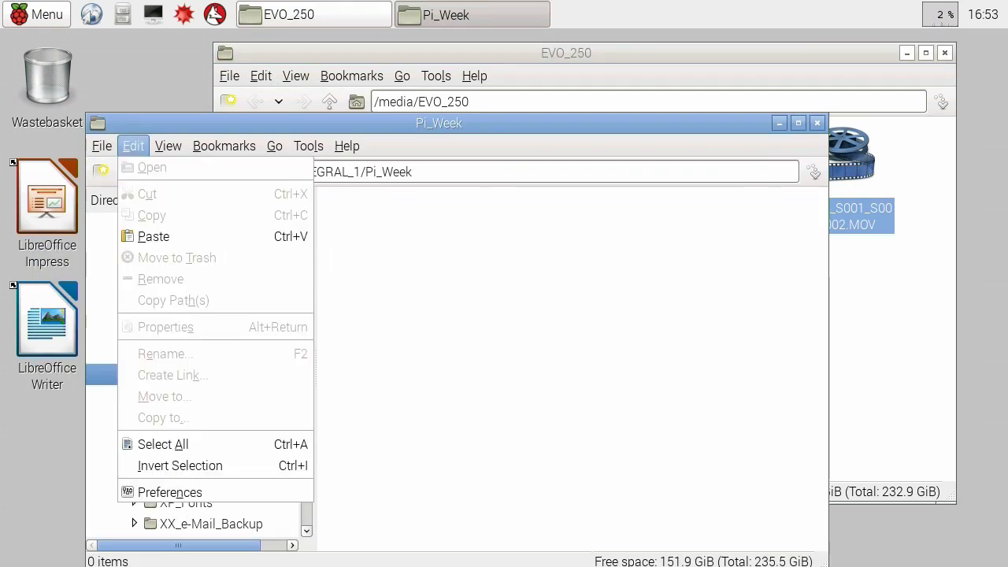
click(154, 236)
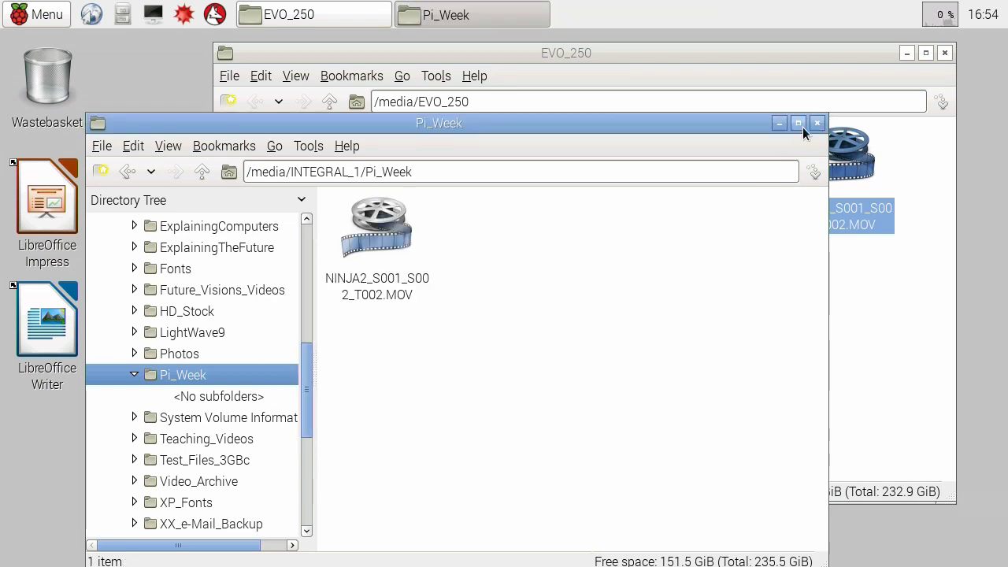
Close the Pi_Week and EVO_250 file manager windows
click(817, 123)
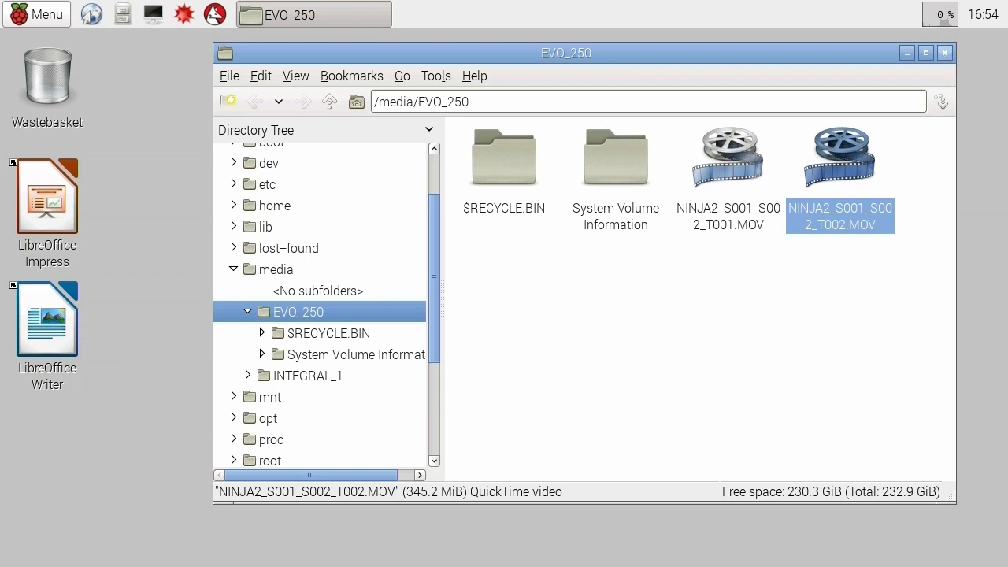
click(945, 56)
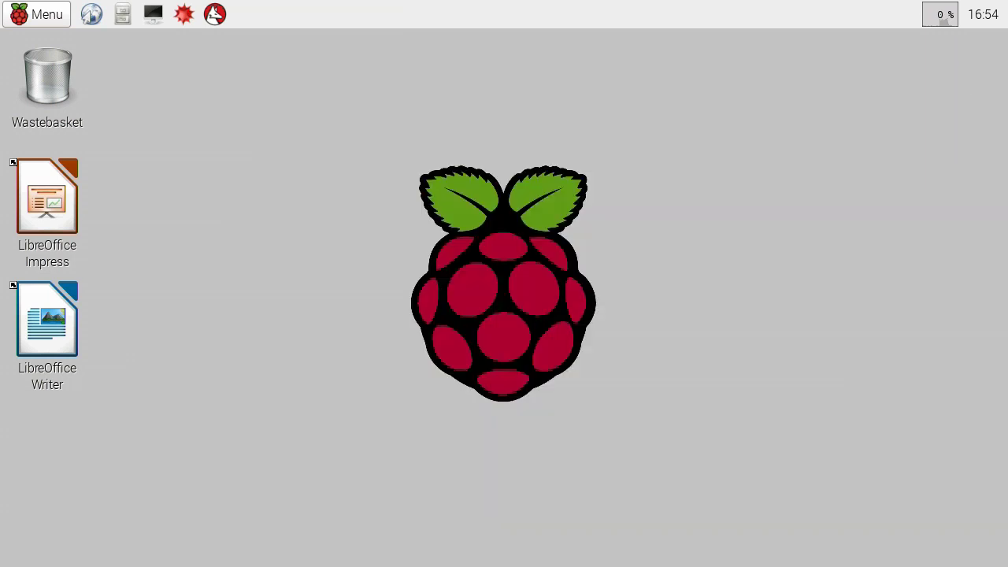
Check which context options the file manager offers for the EVO_250 drive under /media, and close the file manager
click(124, 17)
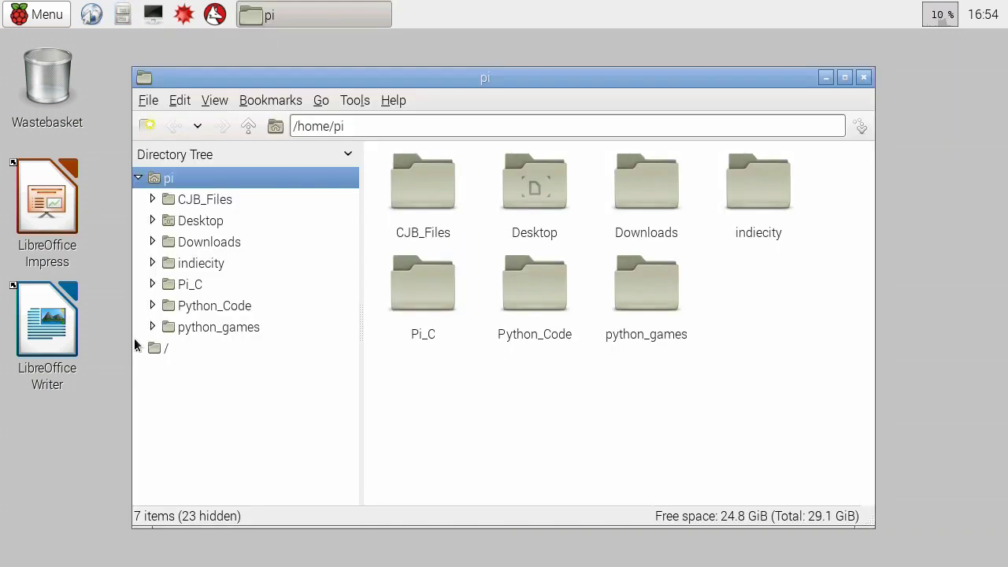
click(138, 347)
drag(354, 252, 351, 382)
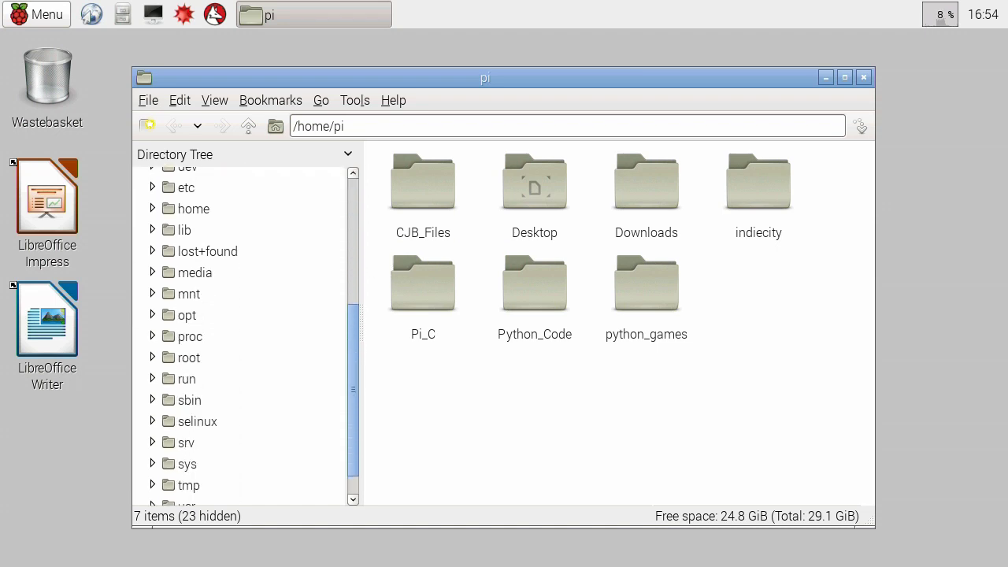
click(153, 272)
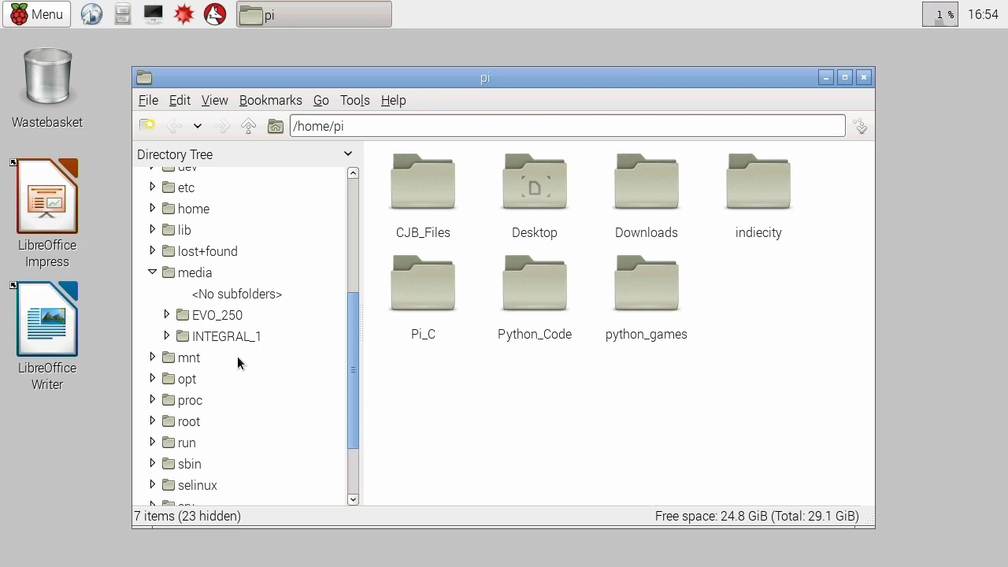
click(229, 316)
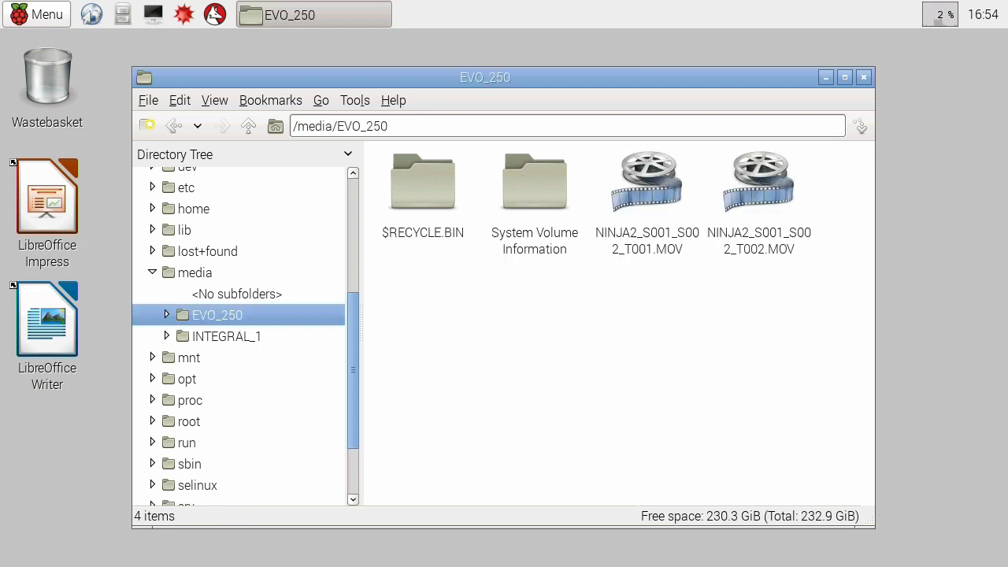
right_click(229, 315)
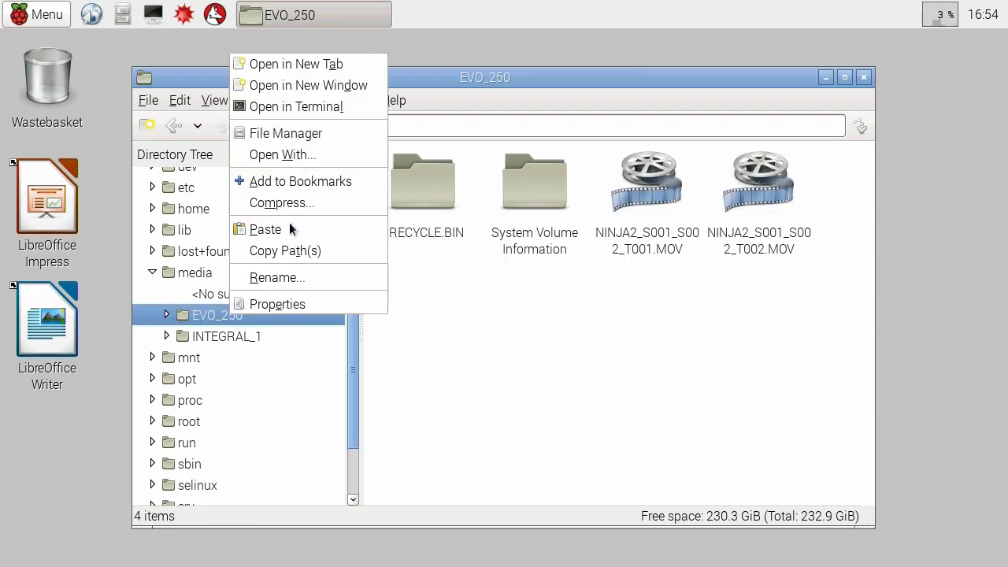
click(563, 45)
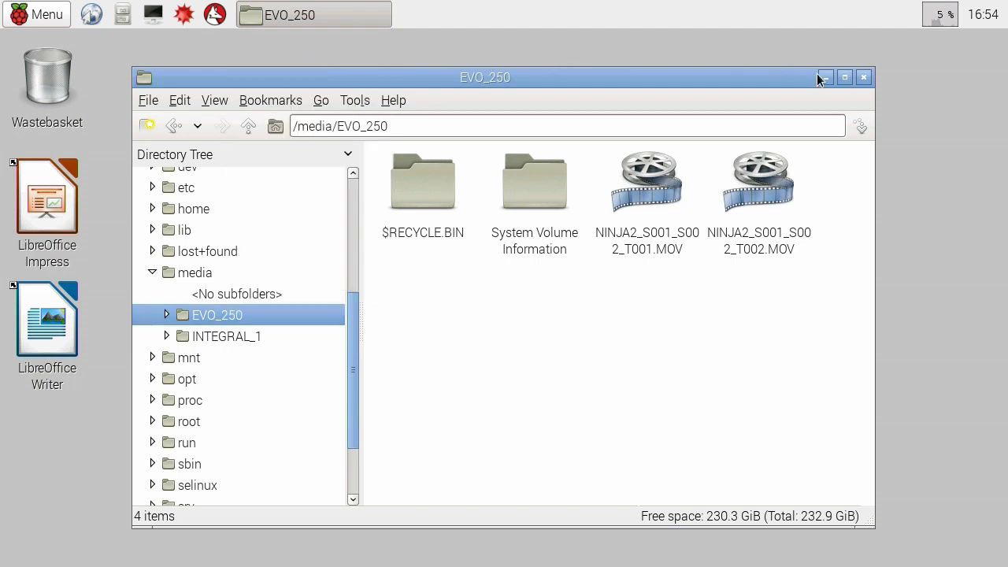
click(865, 79)
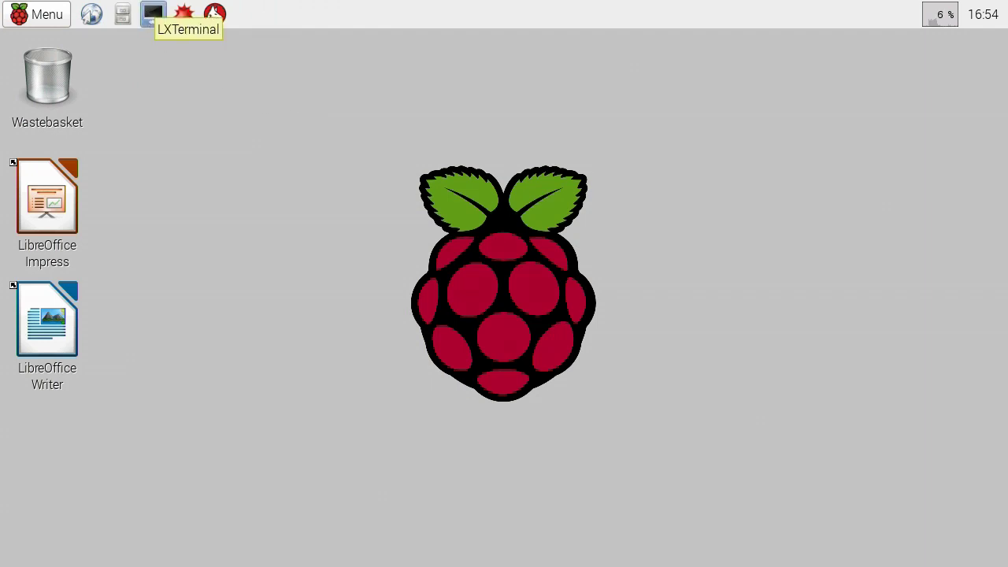
Open a terminal, shrink its window, and list the mounted file systems with df
click(153, 14)
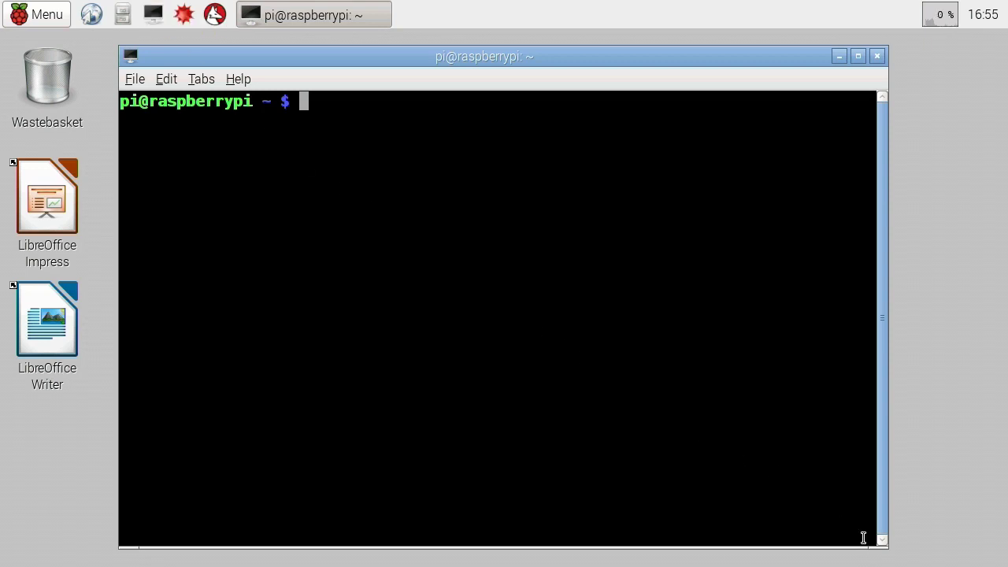
drag(875, 535, 837, 387)
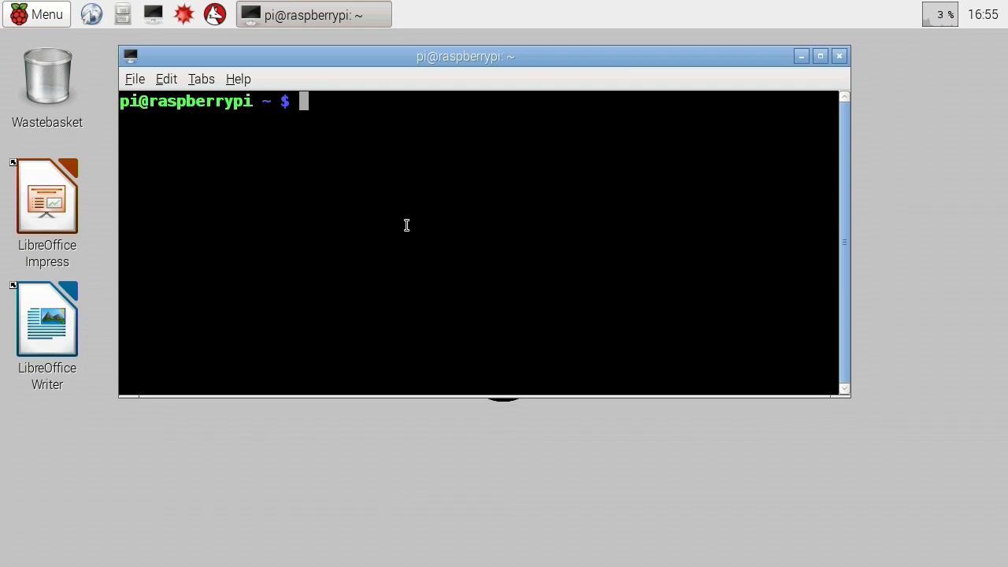
text(df)
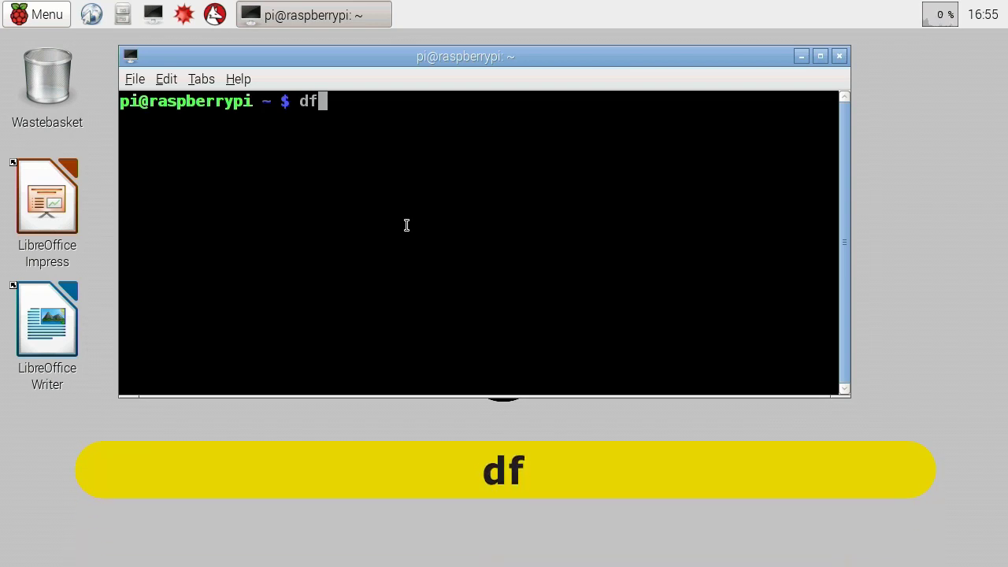
key(Return)
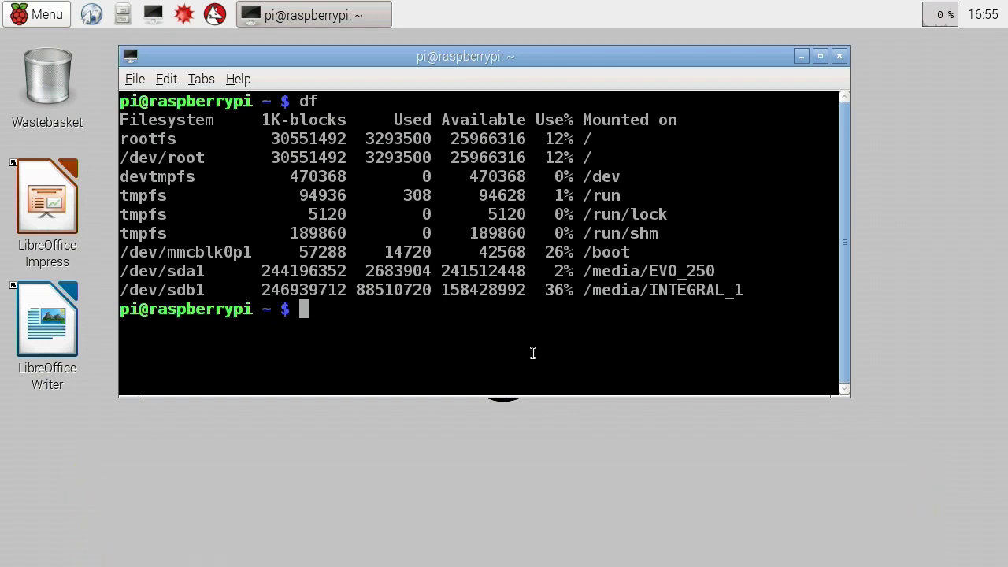
Eject the EVO_250 drive with sudo eject /dev/sda1 and check the mounted file systems with df
text(sudo)
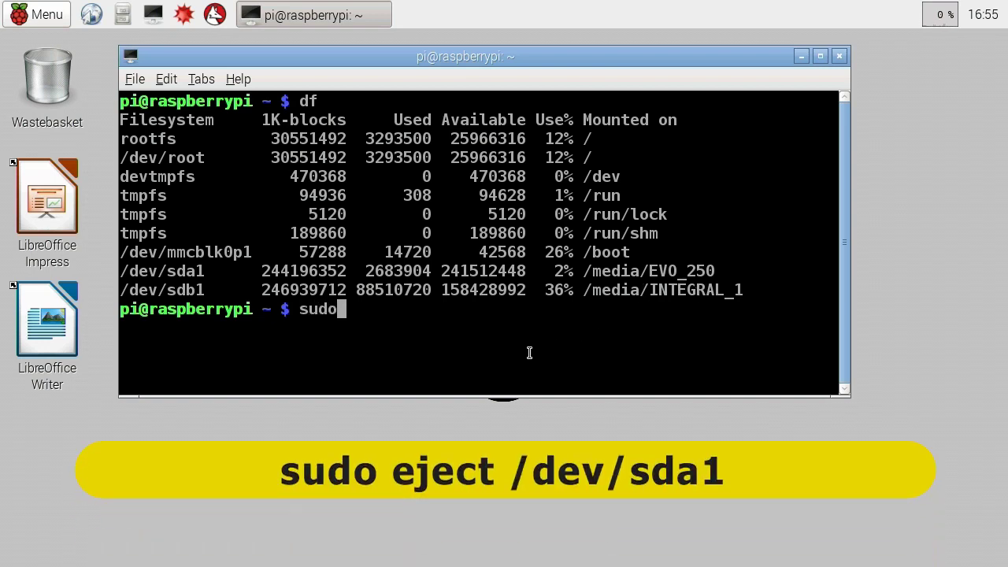
text( eject)
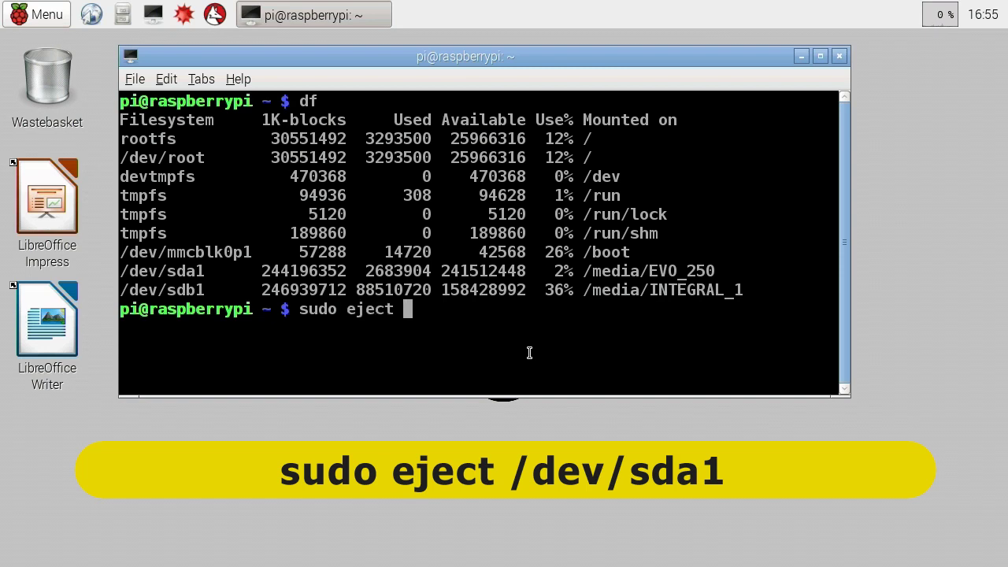
text( /dev)
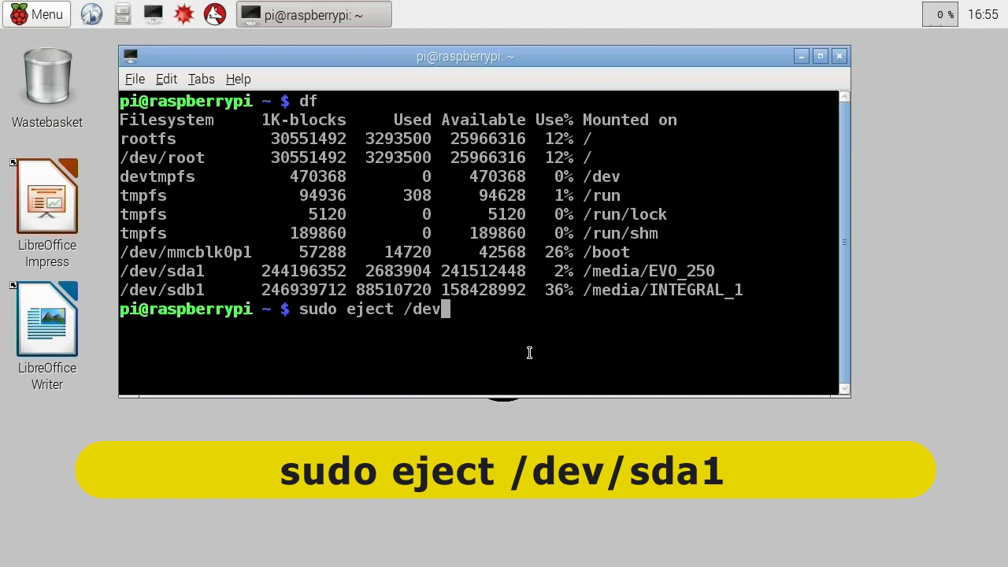
text(/sda1)
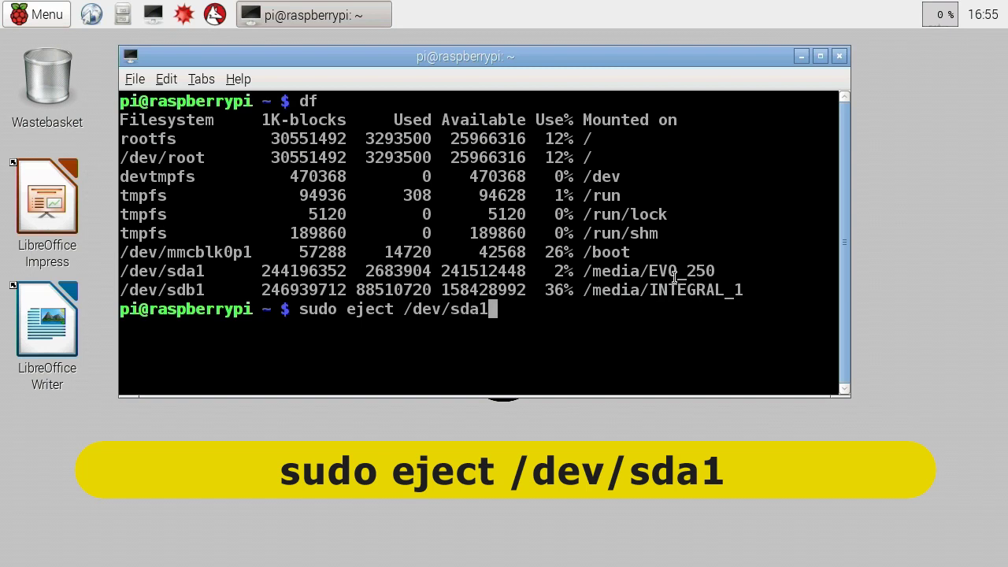
key(Return)
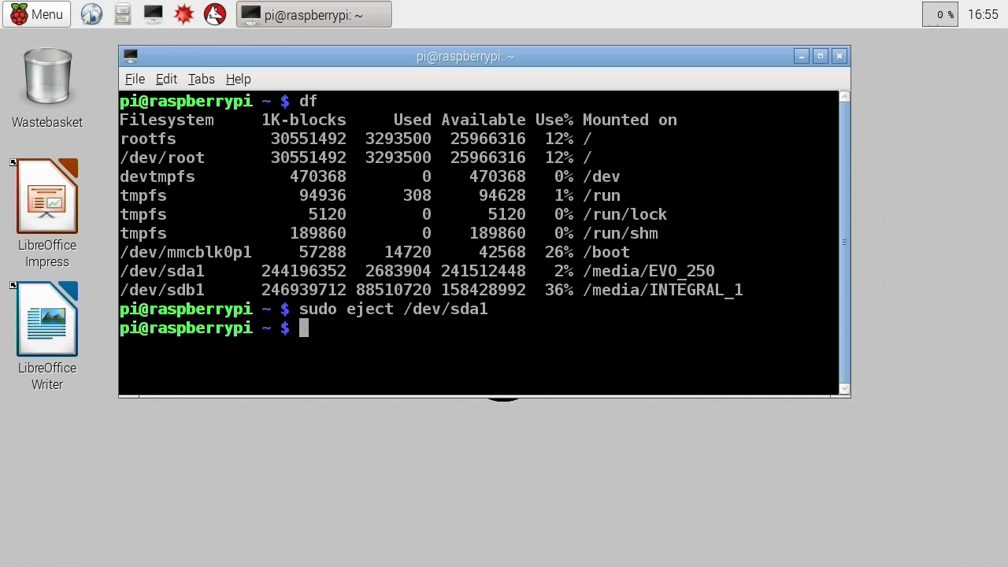
text(df)
key(Return)
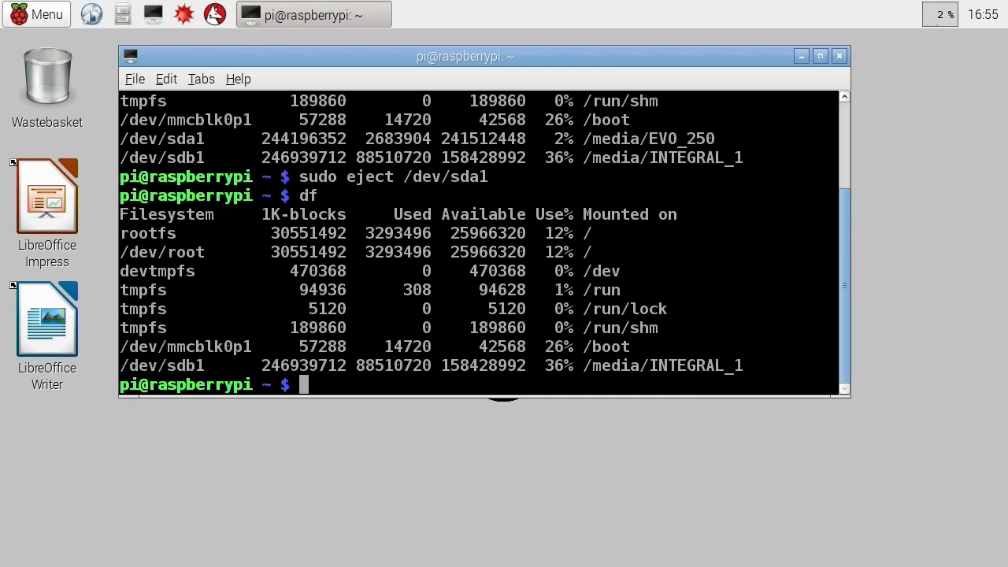
Eject the INTEGRAL_1 drive with sudo eject /dev/sdb1 and list the mounted file systems again with df
text(sudo eje)
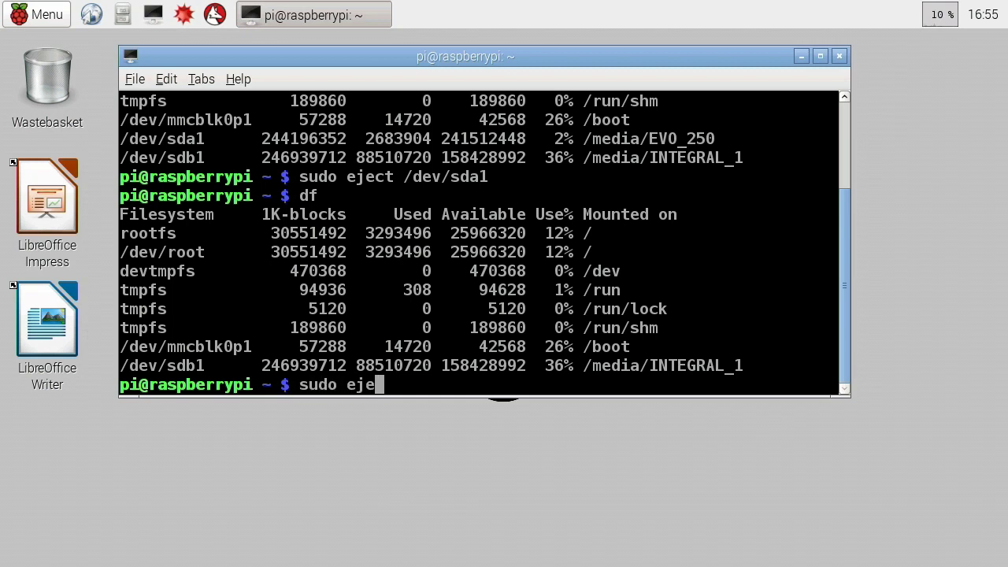
text(ct /dev/)
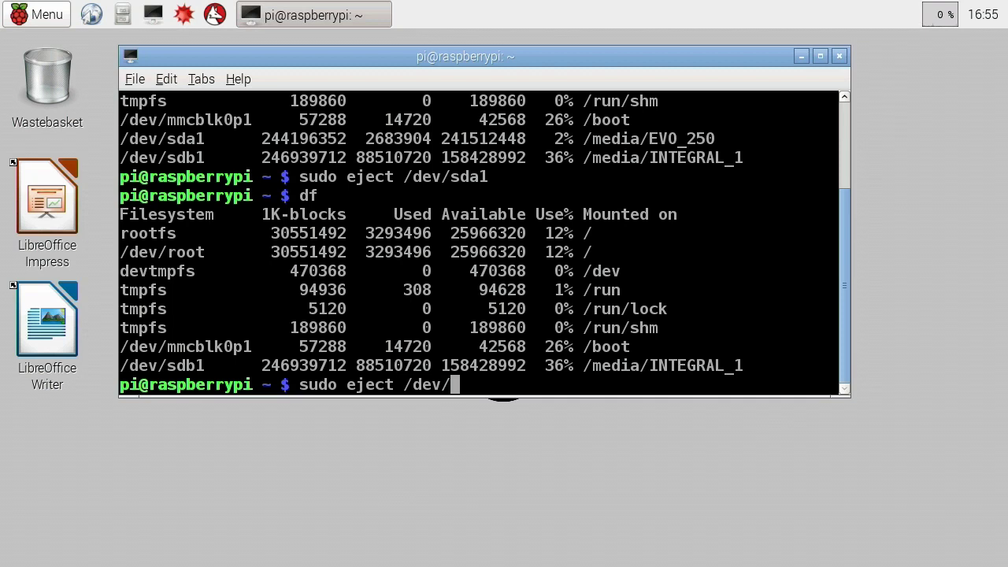
text(sdb1)
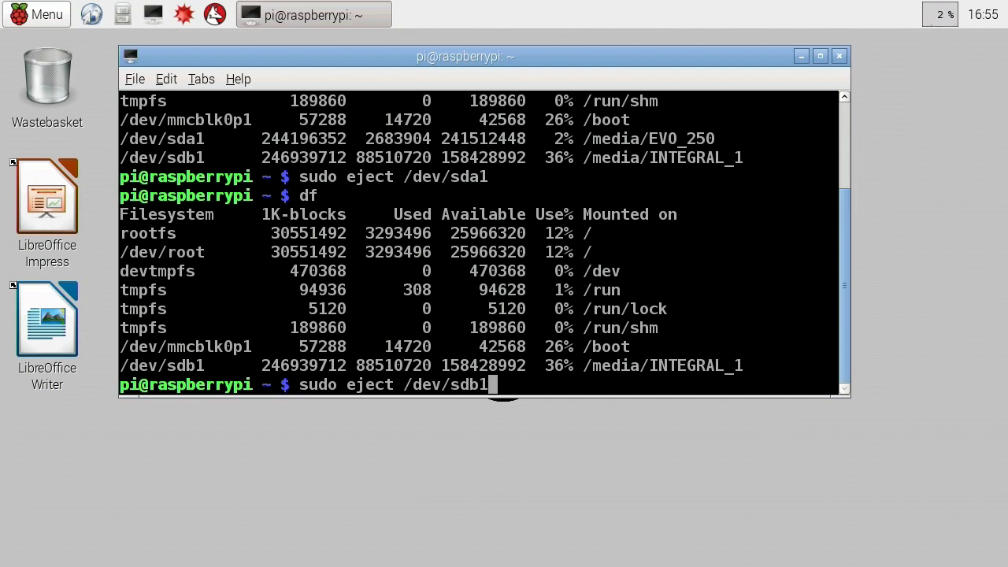
key(Return)
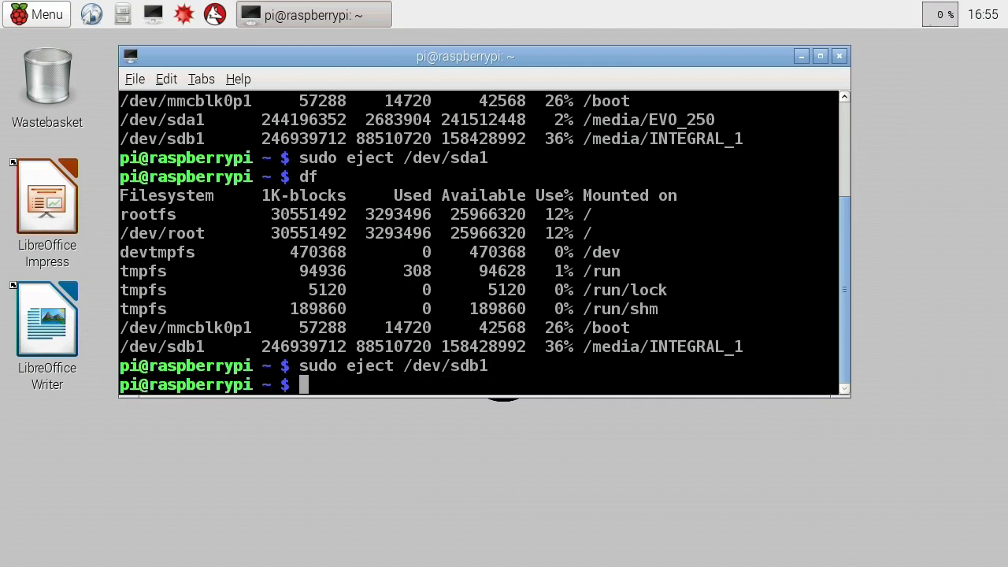
text(df)
key(Return)
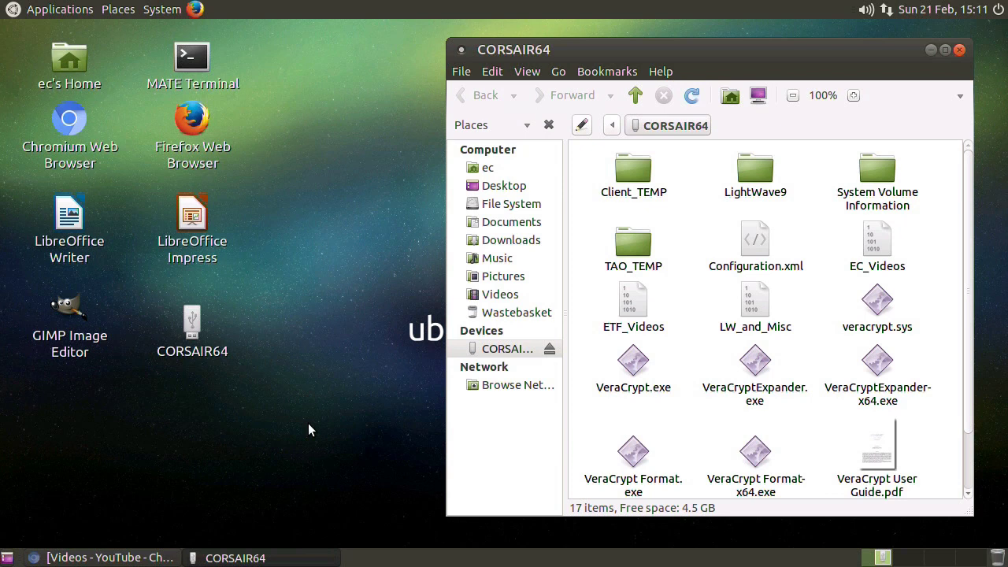
On the Ubuntu MATE desktop, close the CORSAIR64 window and eject the CORSAIR64 USB drive
click(959, 50)
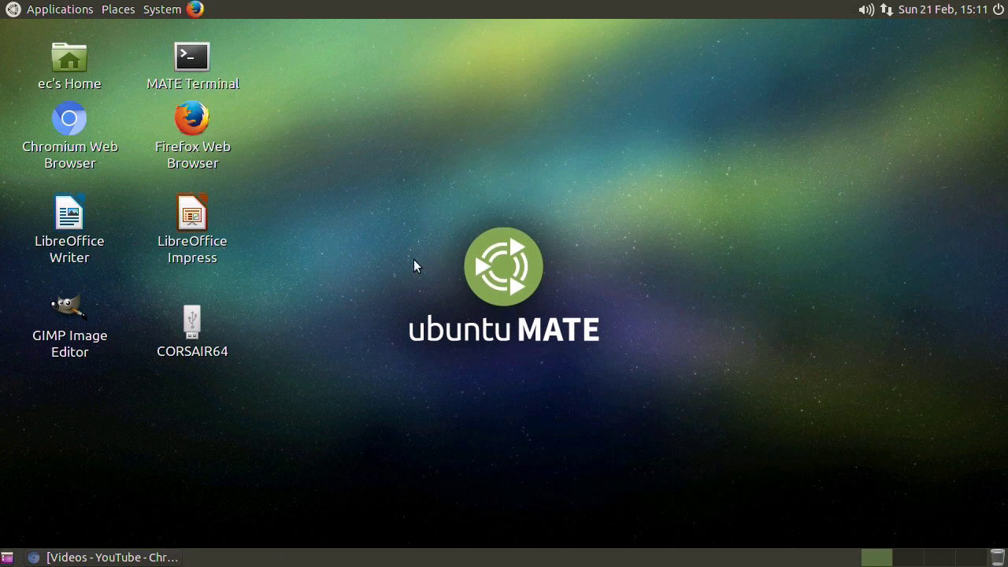
right_click(189, 316)
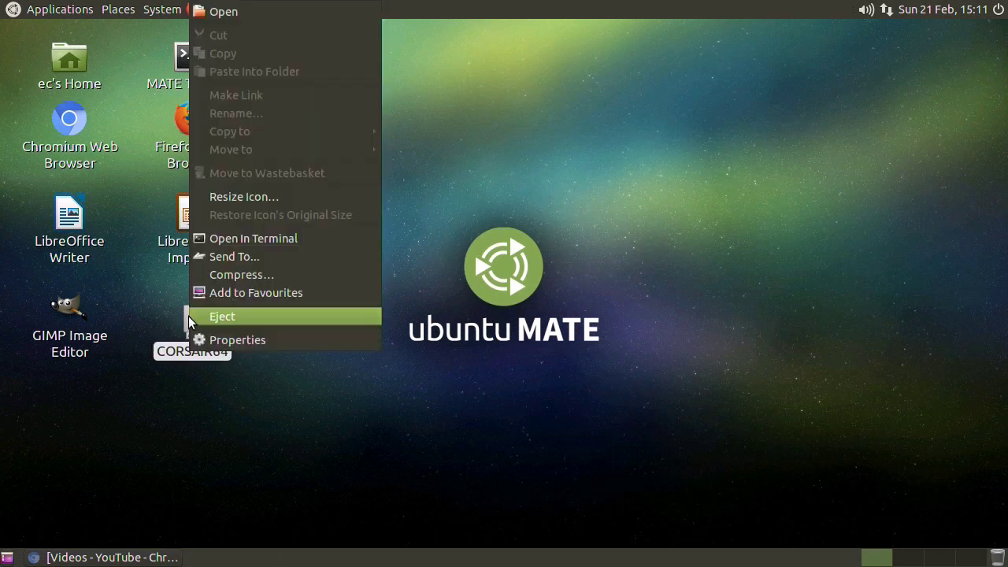
click(248, 317)
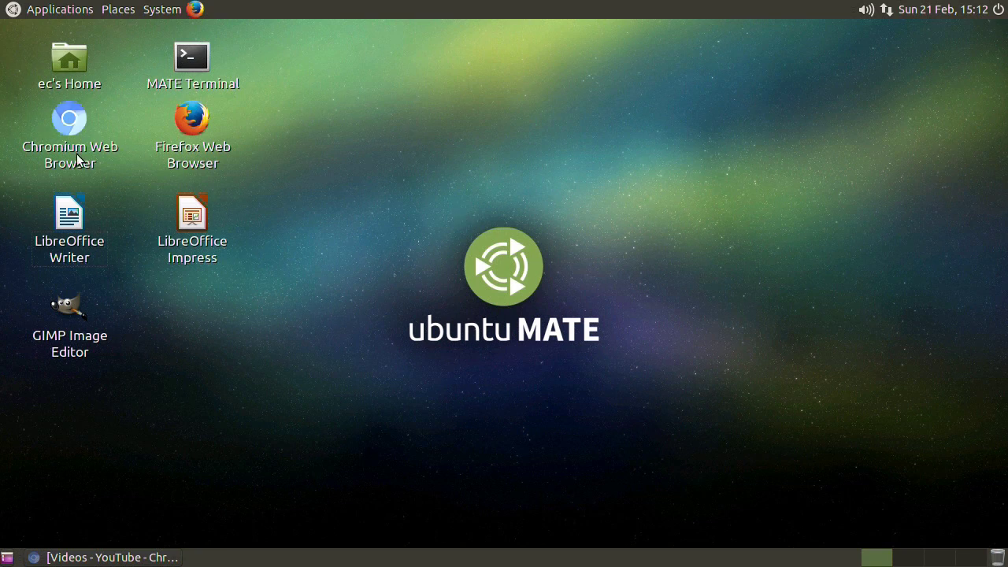
Enter sudo apt-get install chromium-browser in a MATE Terminal without running it, and close the terminal
click(191, 66)
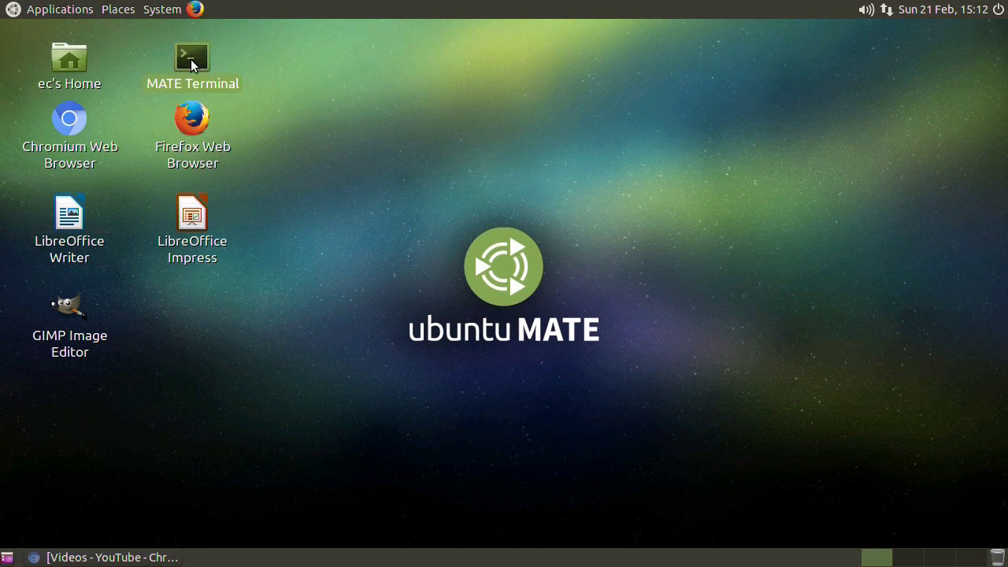
double_click(191, 65)
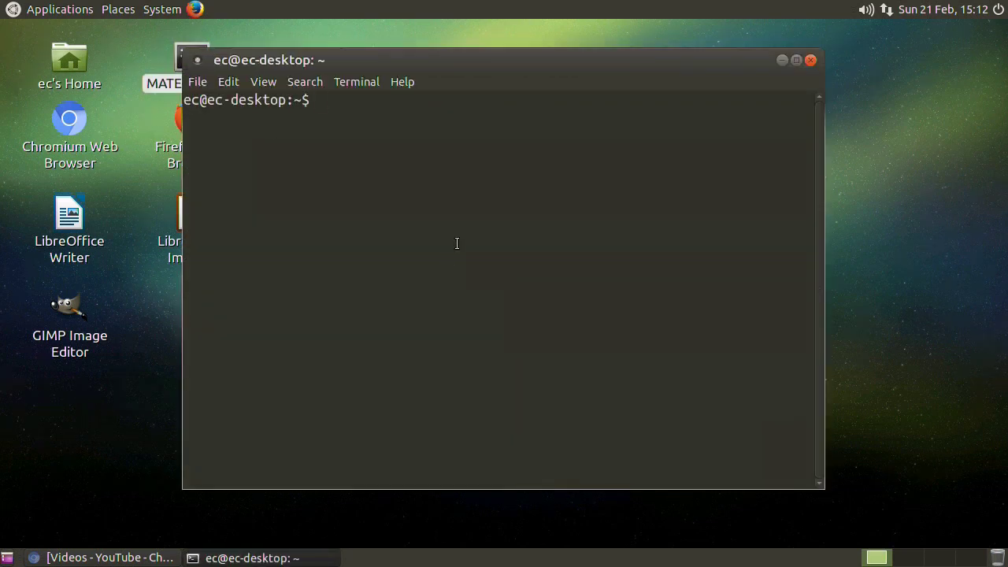
text(sud)
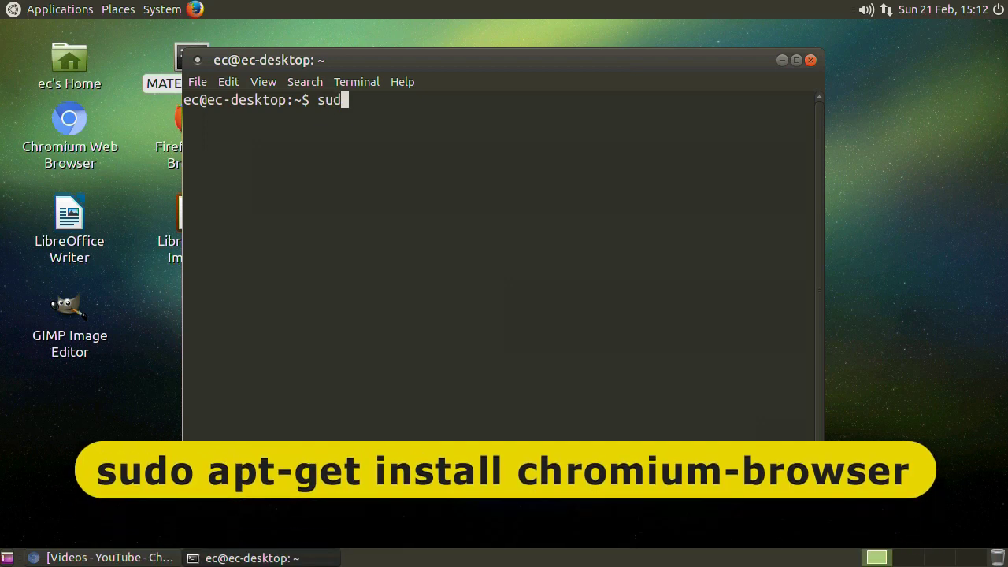
text(o apt-get)
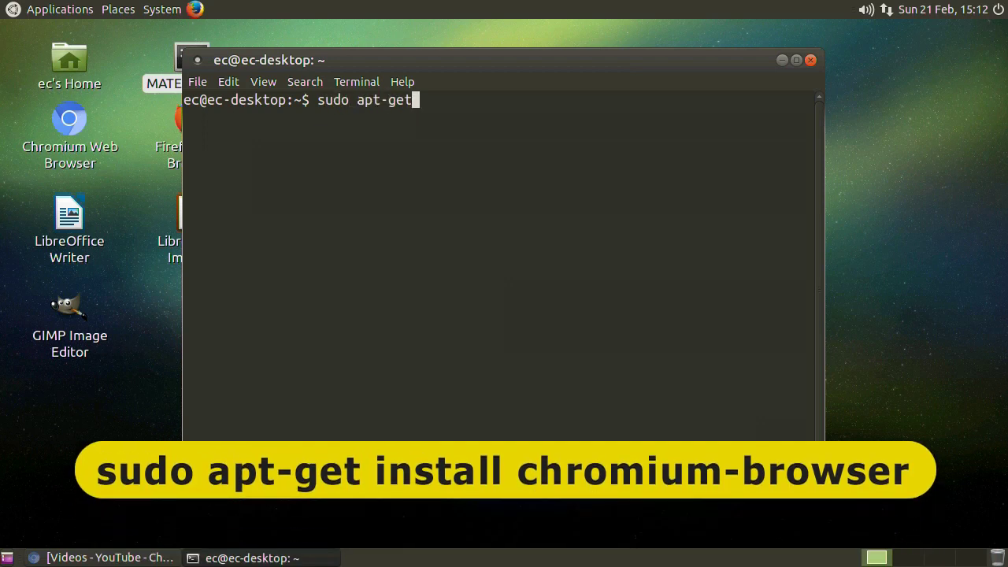
text( install )
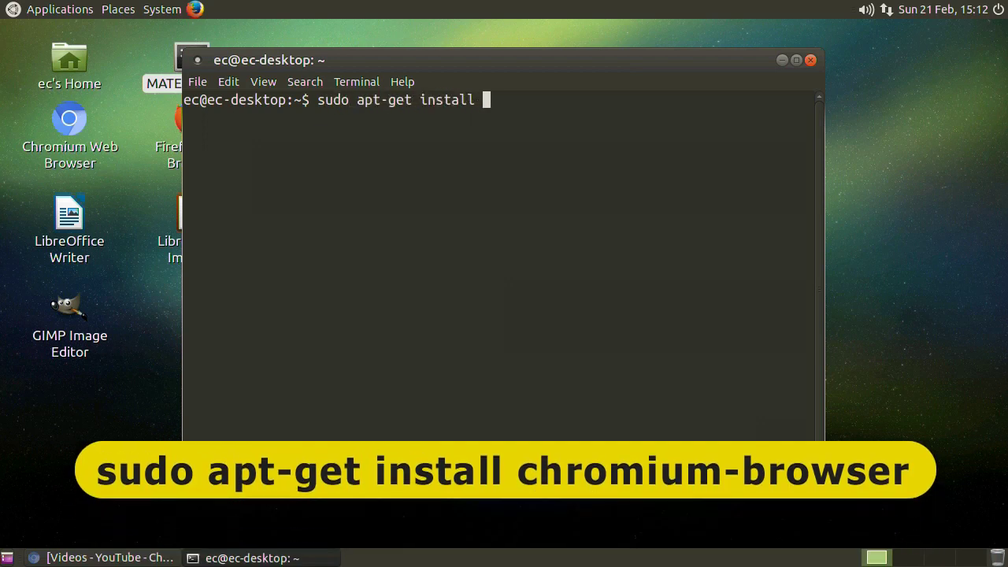
text(chromium)
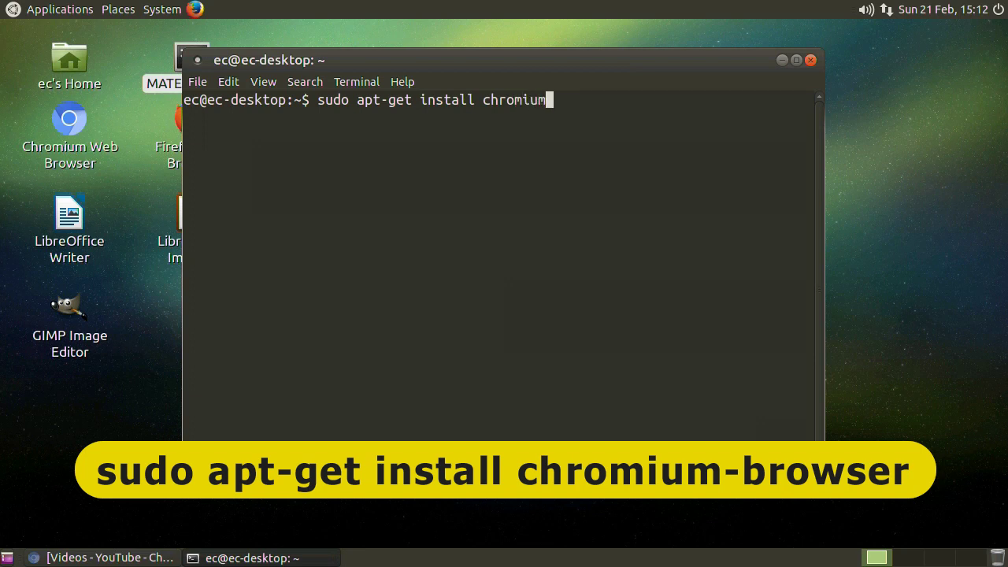
text(-browser)
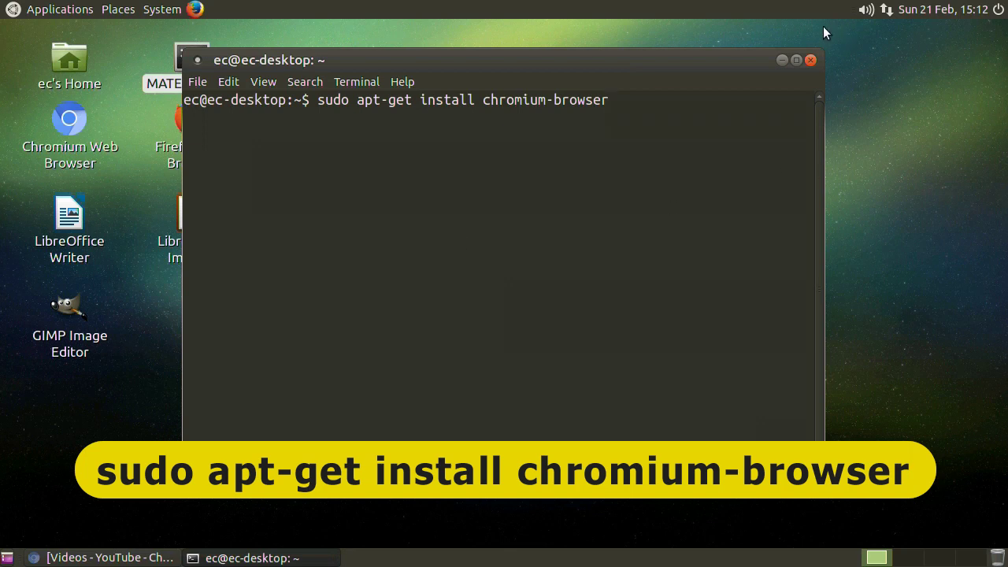
click(810, 60)
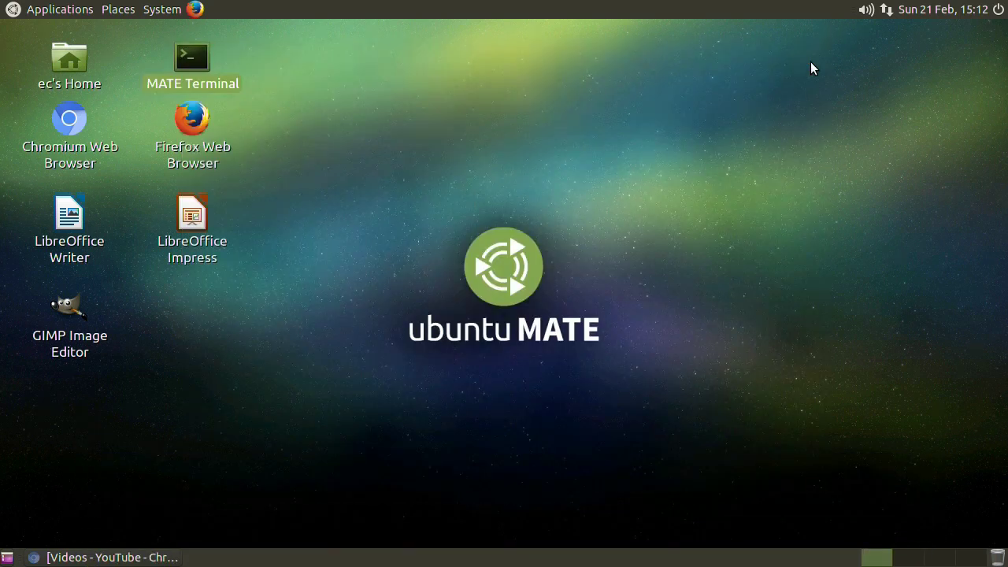
Switch to the open YouTube page in Chromium, view the video list and read the comment notification for Raspberry Pi Printer Setup
click(117, 557)
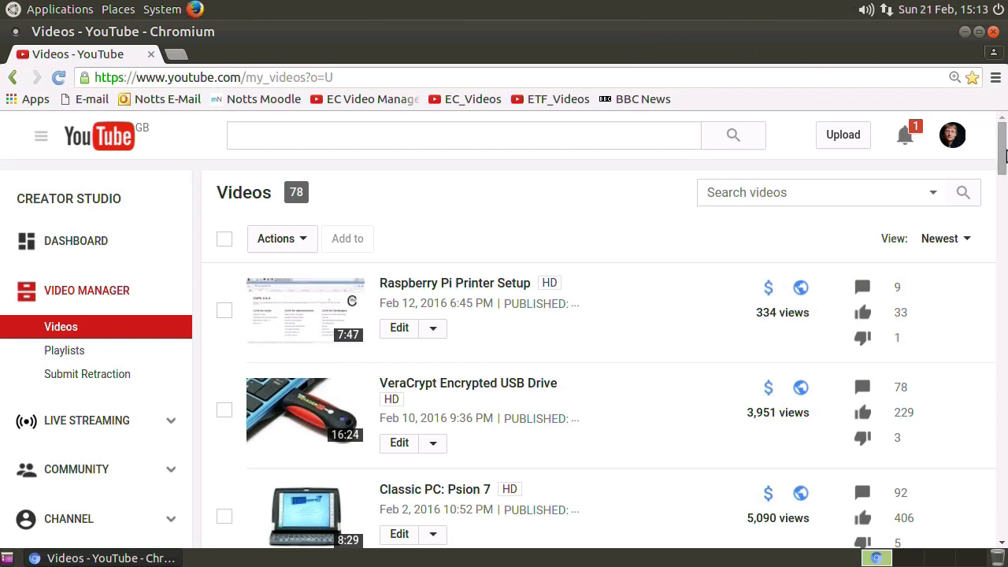
drag(1001, 144, 1003, 126)
click(910, 138)
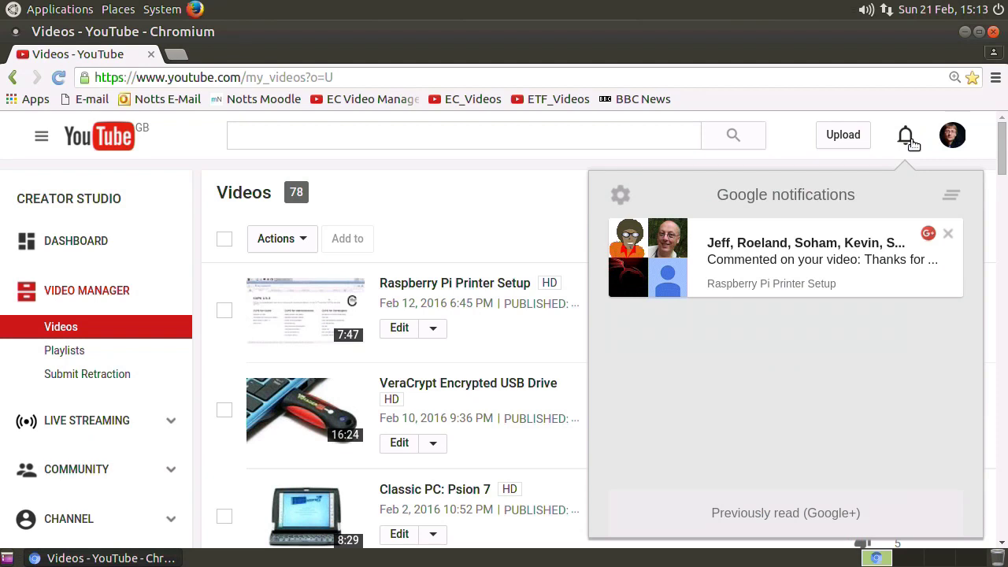
click(758, 248)
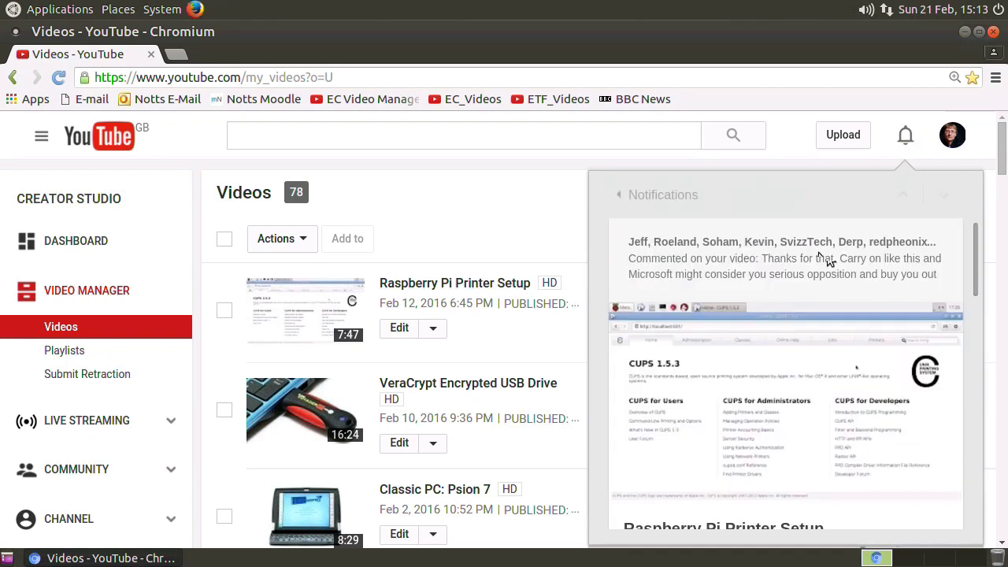
drag(976, 250, 973, 207)
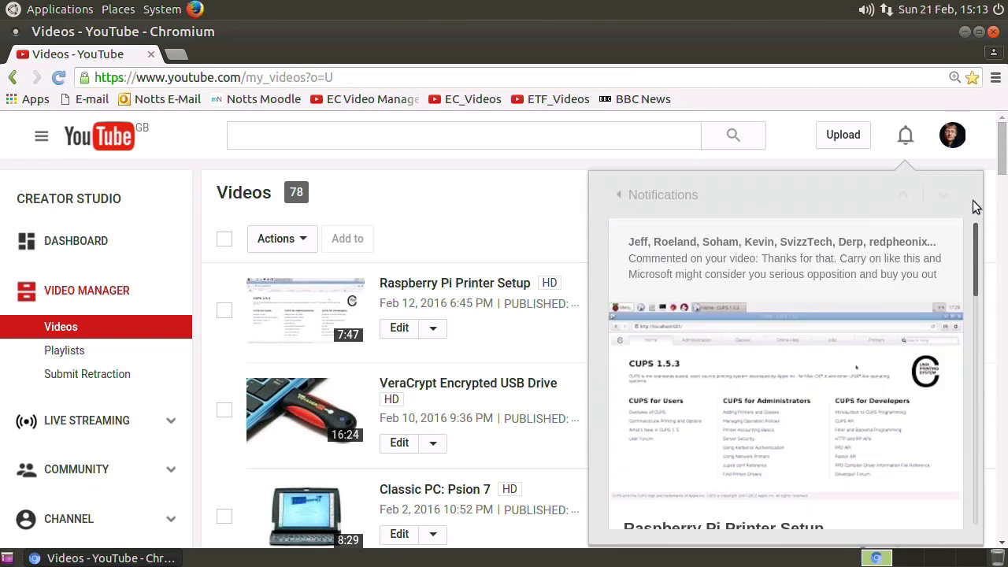
click(675, 198)
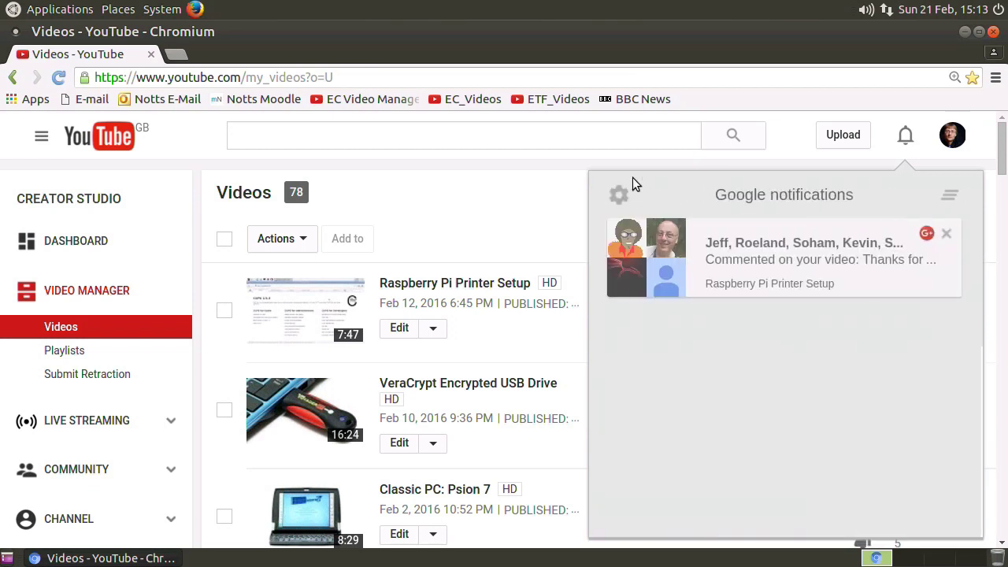
In the channel's community comments, reply to the apt-get upgrade question, explaining that installing new software only requires running apt-get update
click(87, 471)
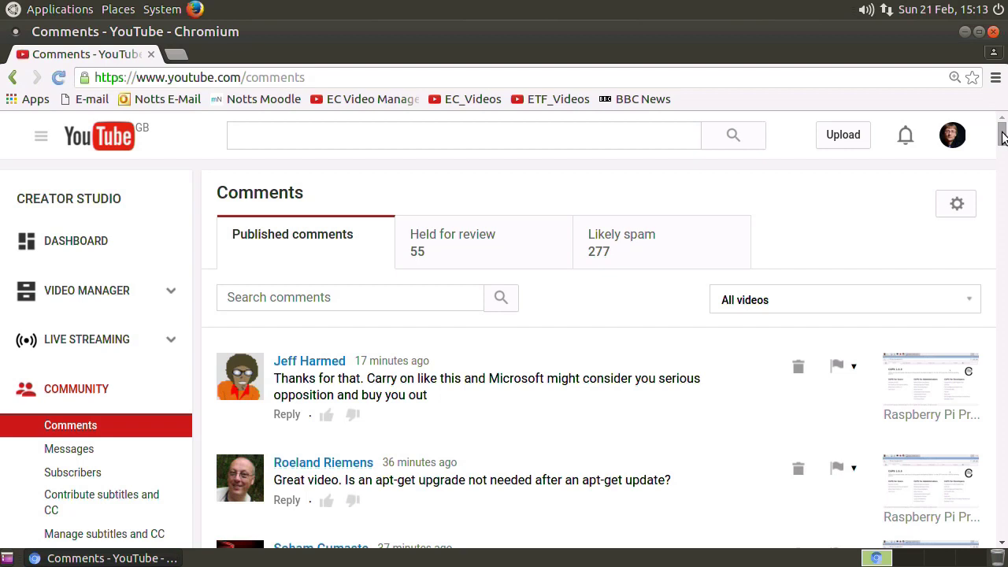
drag(1002, 137, 1002, 144)
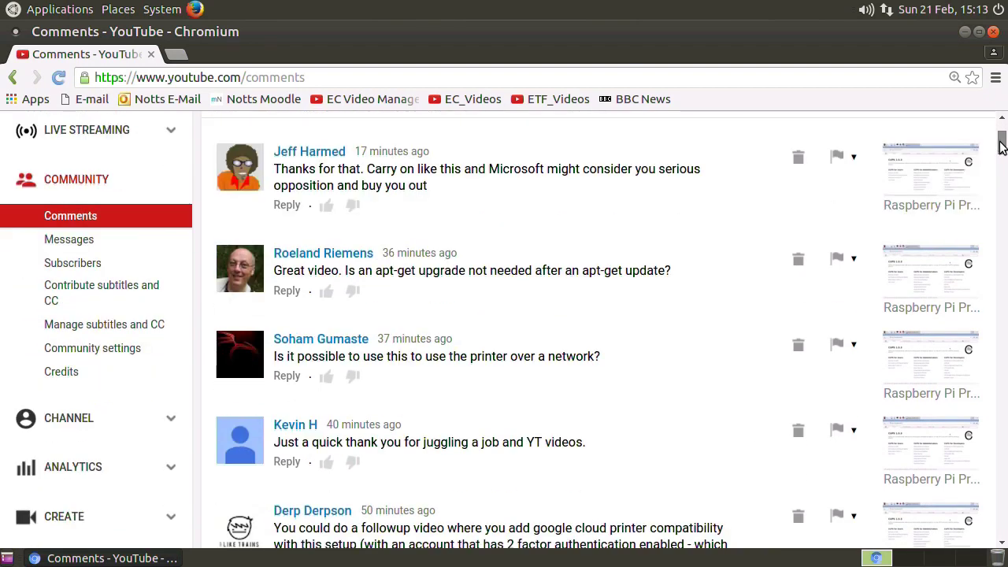
scroll(1000, 146, up, 1)
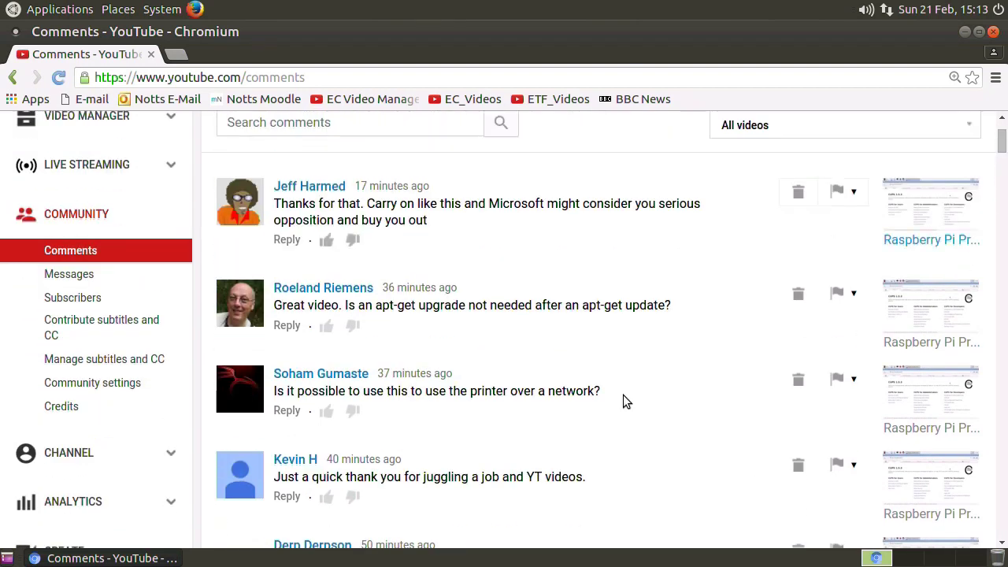
click(286, 325)
text(apt-get update updates the upgrade packages list -- ie where your computer should look for new stuff. apt-get upgrade updates existing packages from that list. So if you are just installing new software, you only have to run apt-get update. :))
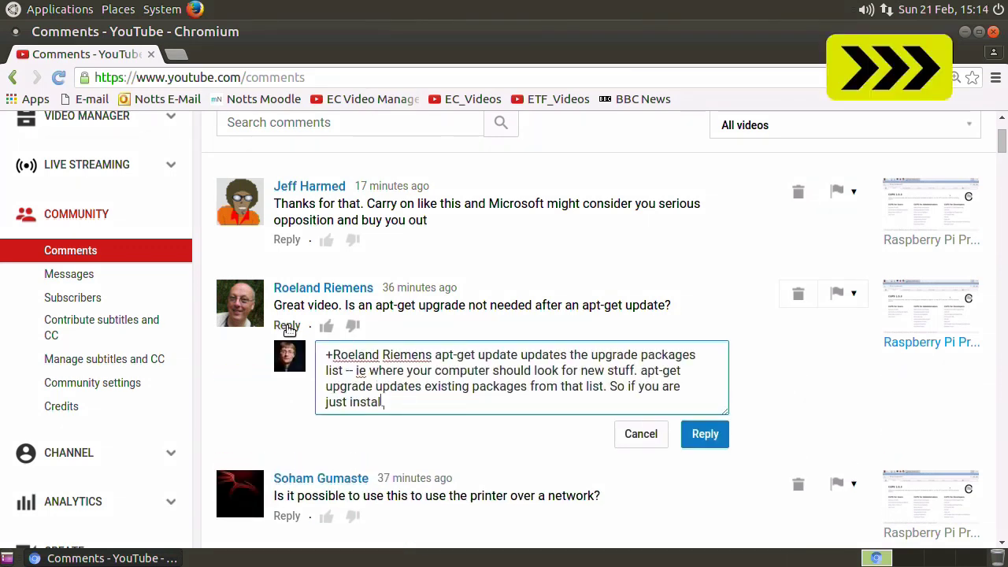
click(704, 434)
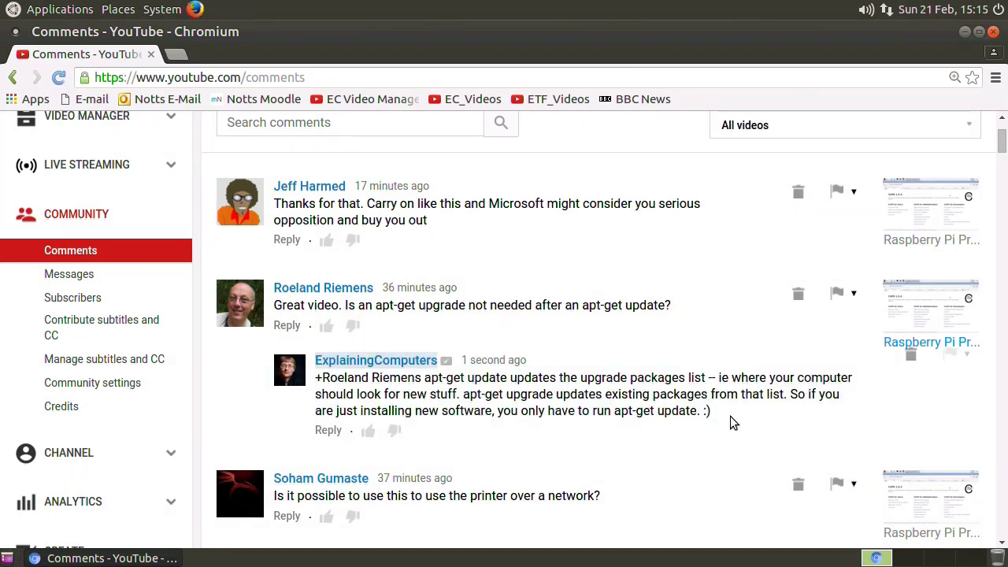
Open the channel's Analytics and examine the Realtime report, including the estimated views of each video
mouse_move(1002, 140)
mouse_down()
mouse_move(1003, 172)
mouse_move(1002, 130)
mouse_move(1002, 139)
mouse_up()
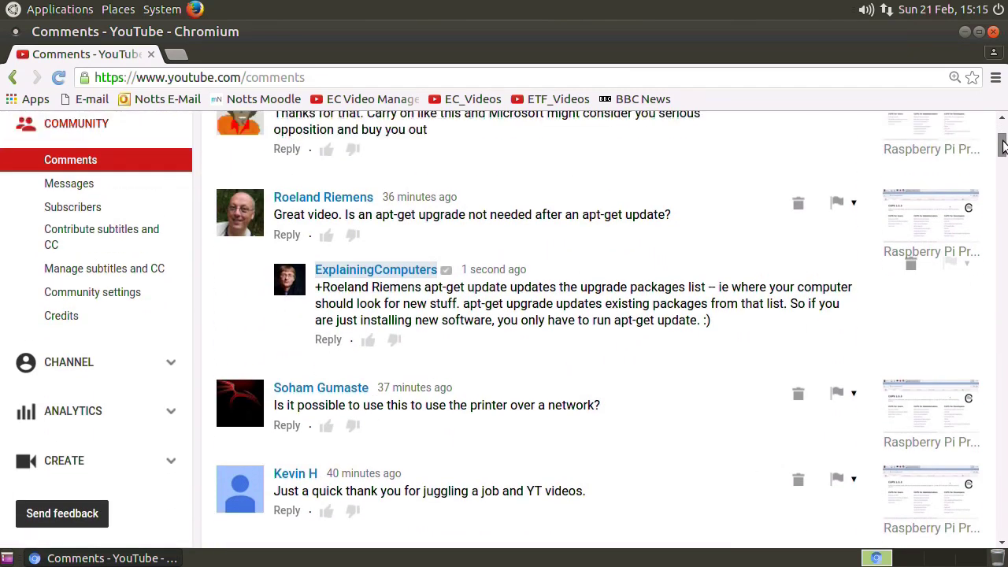
click(57, 416)
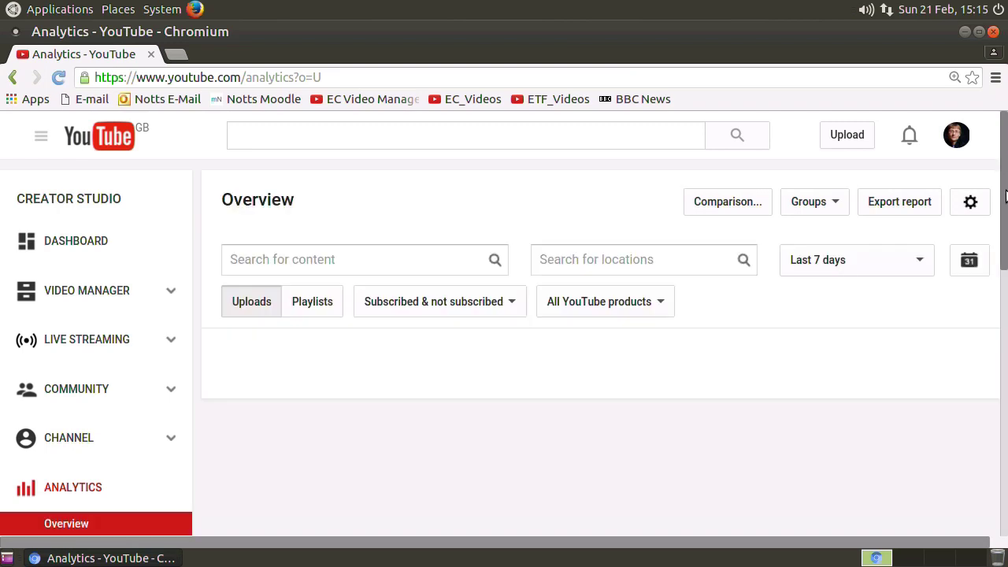
drag(1004, 160, 1003, 206)
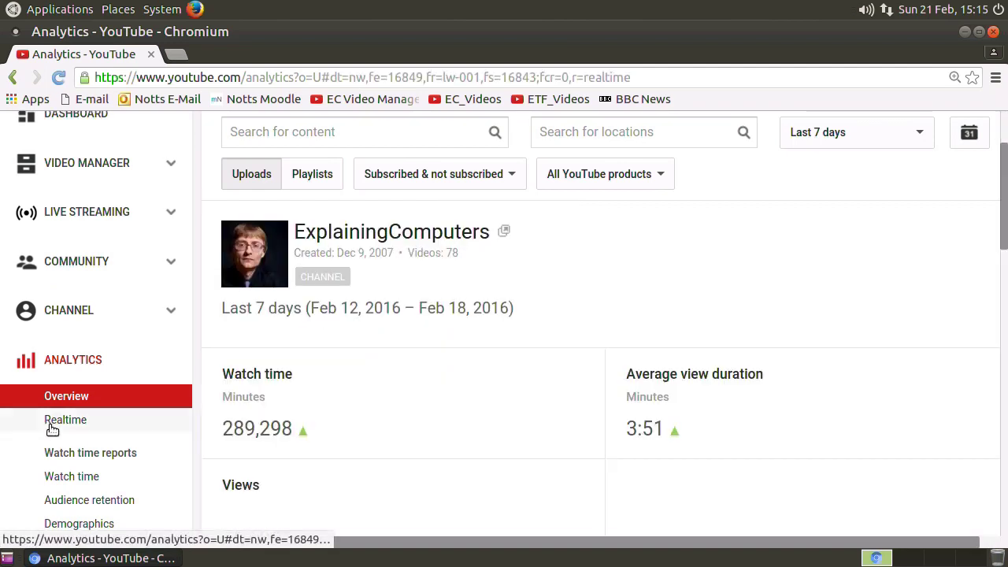
click(52, 425)
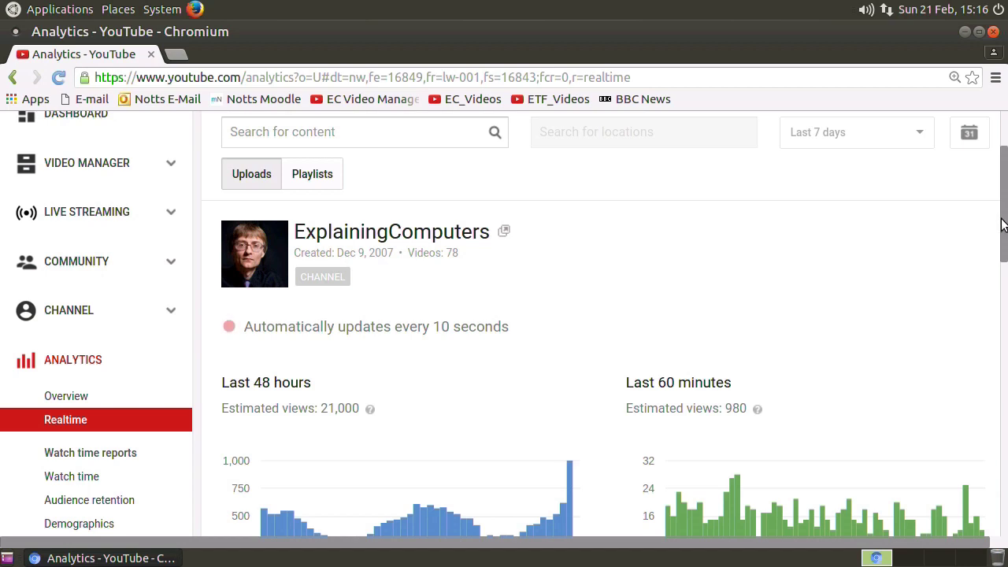
drag(1002, 224, 1005, 373)
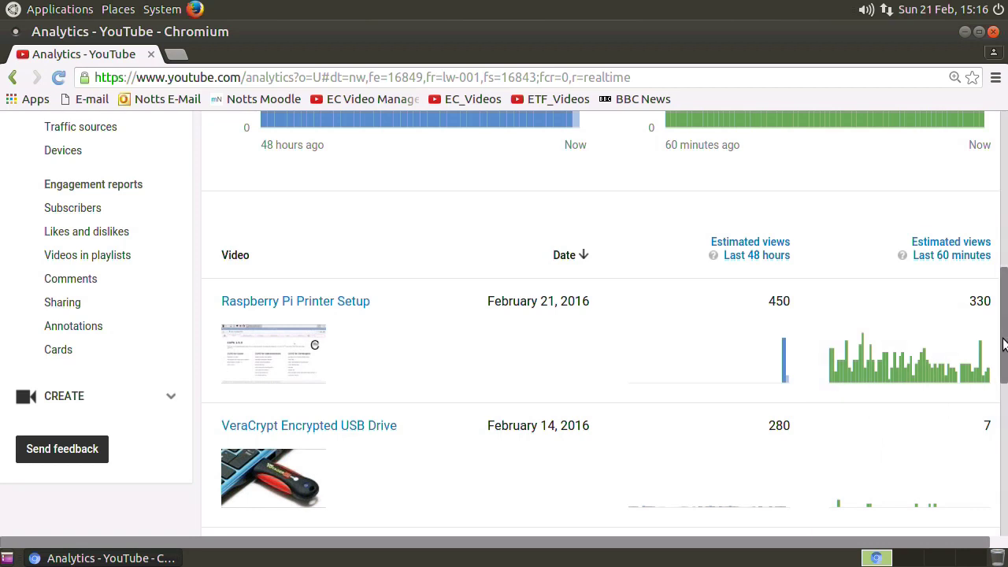
drag(1004, 344, 1006, 175)
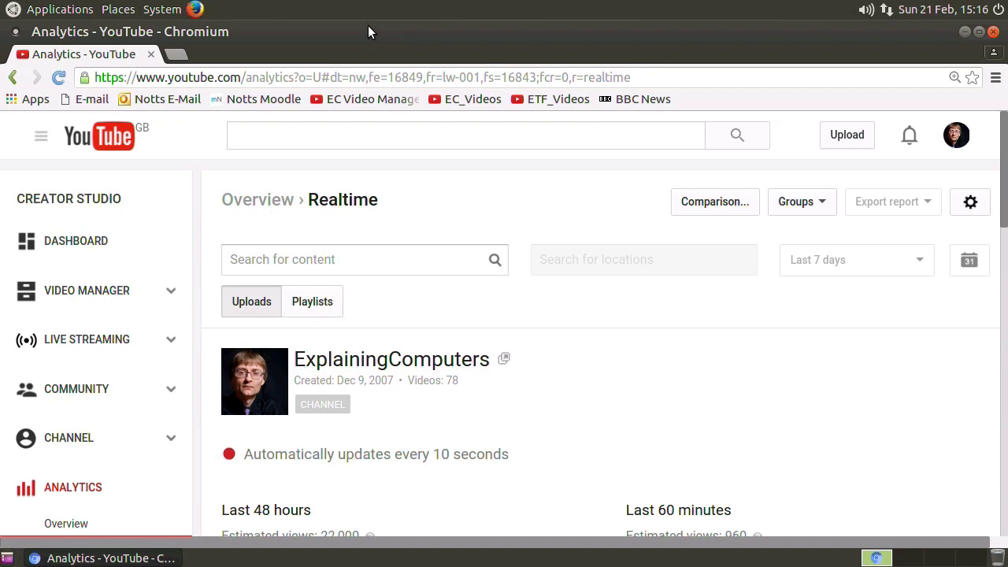
click(93, 393)
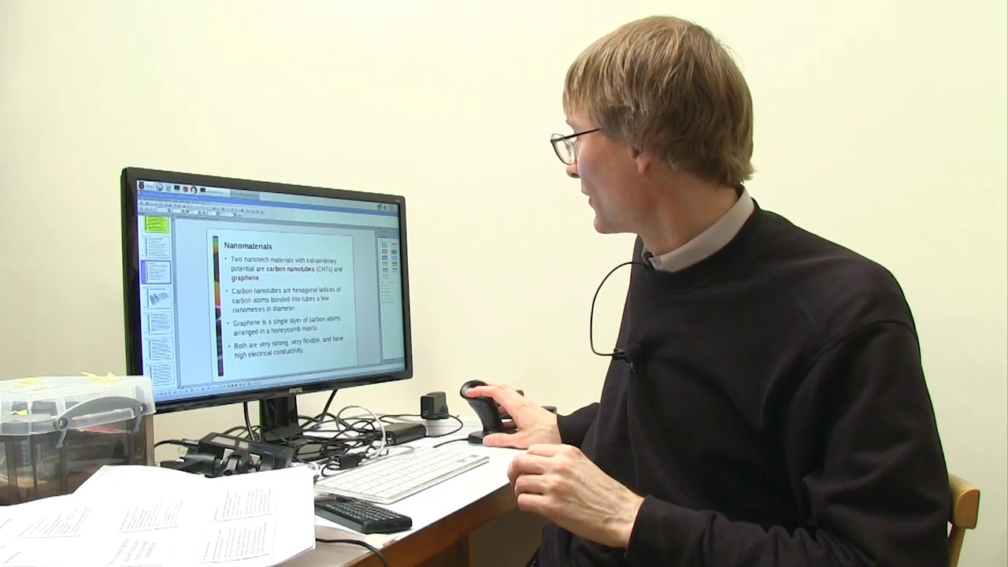
key(ctrl+q)
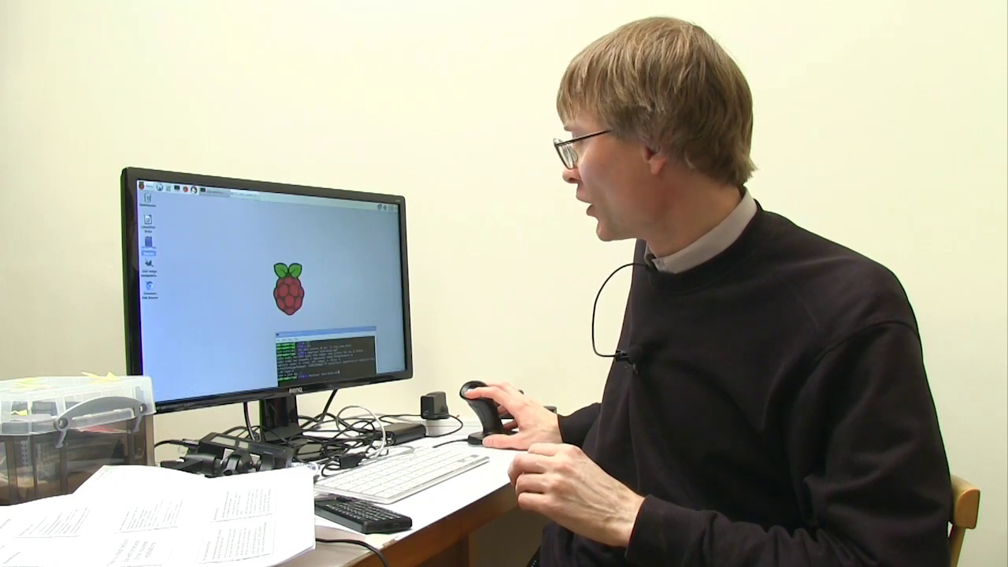
key(Return)
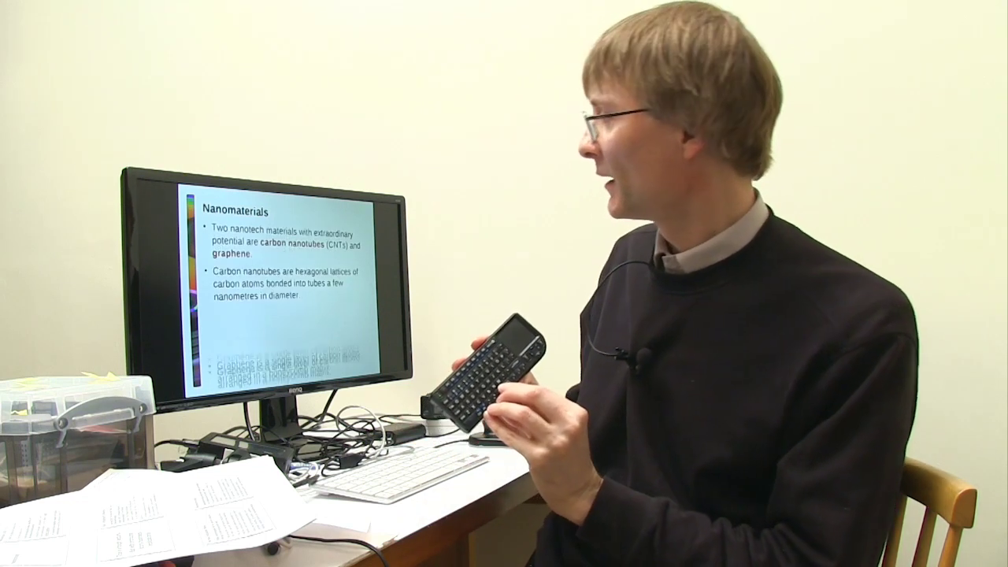
key(Right)
key(Right)
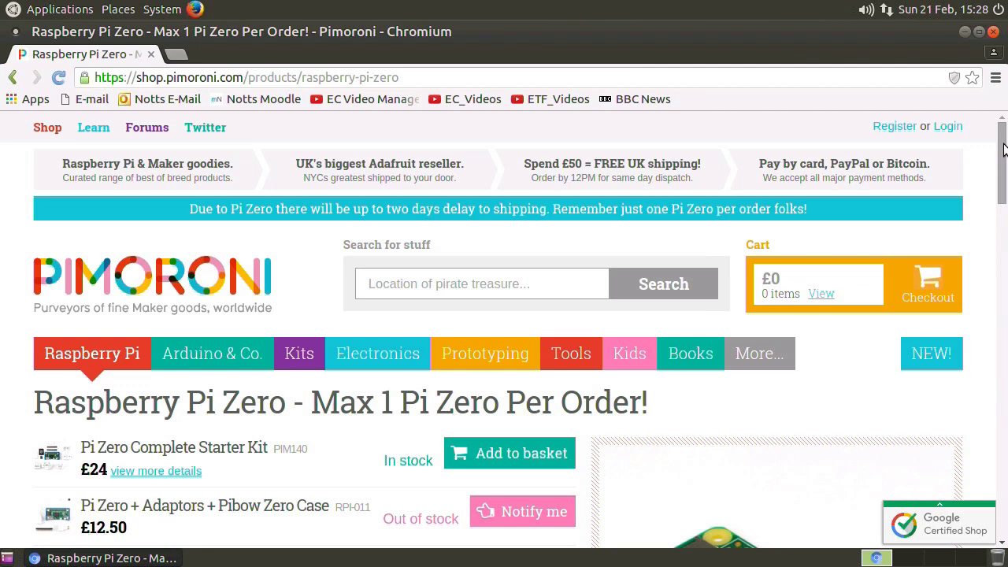
drag(1002, 149, 1001, 193)
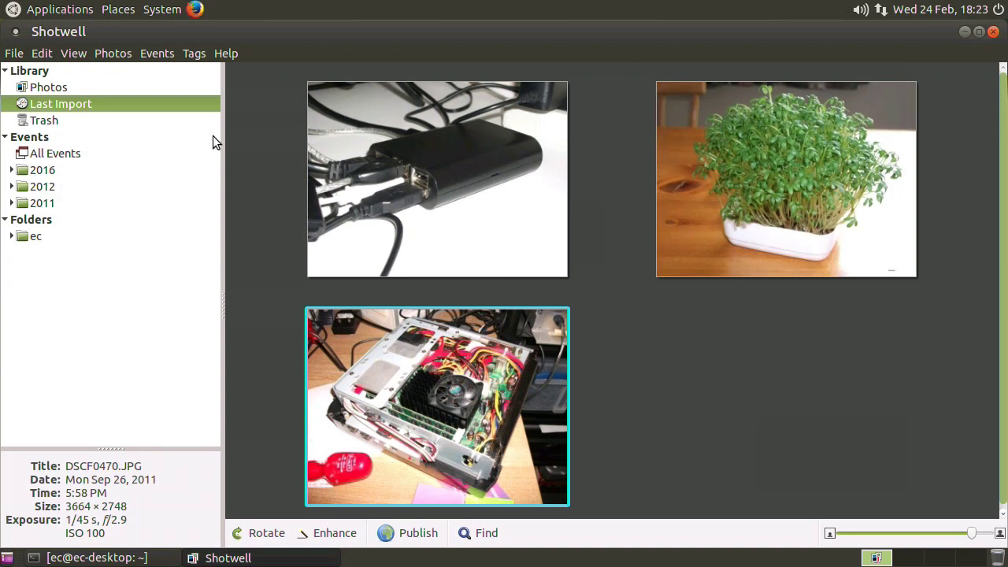
click(42, 53)
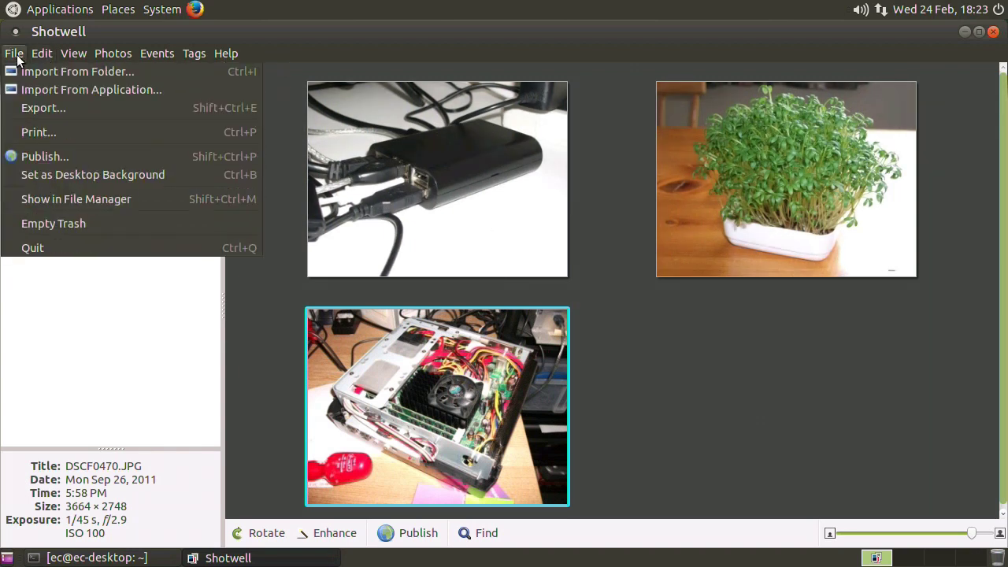
mouse_move(37, 60)
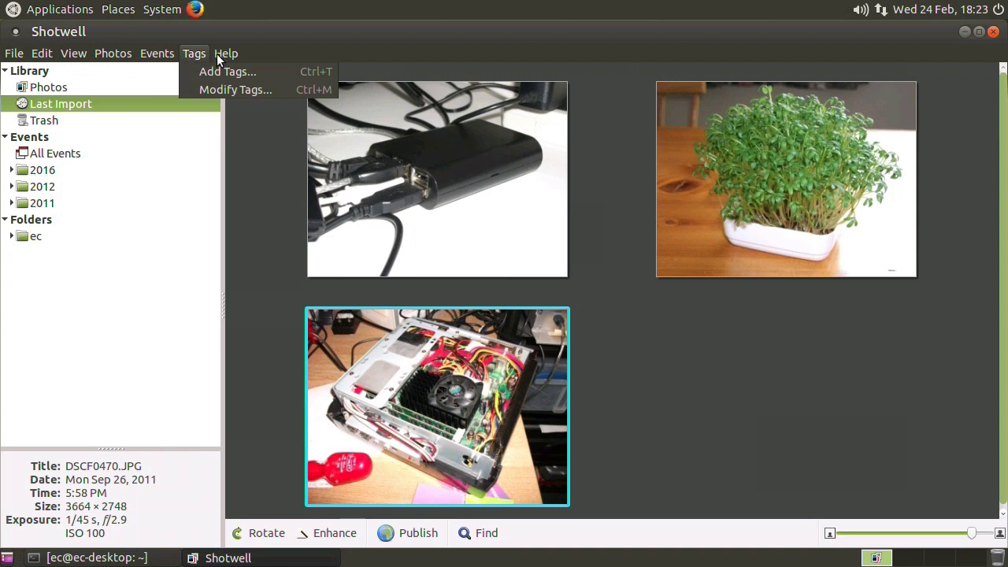
click(427, 60)
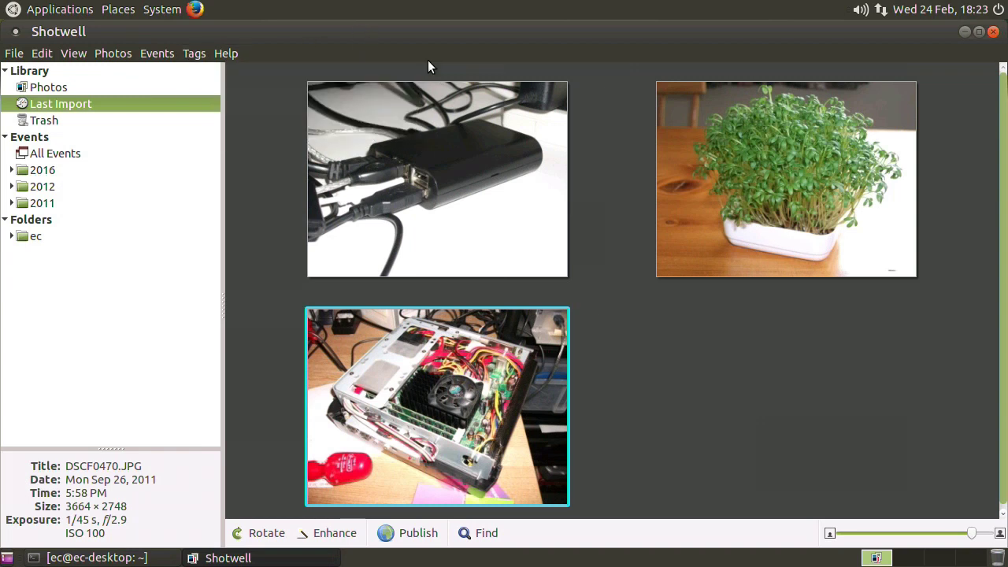
Open the photo of the cress plant in Shotwell, inspect it at 100% zoom and zoom back out to the whole image
click(758, 174)
double_click(760, 174)
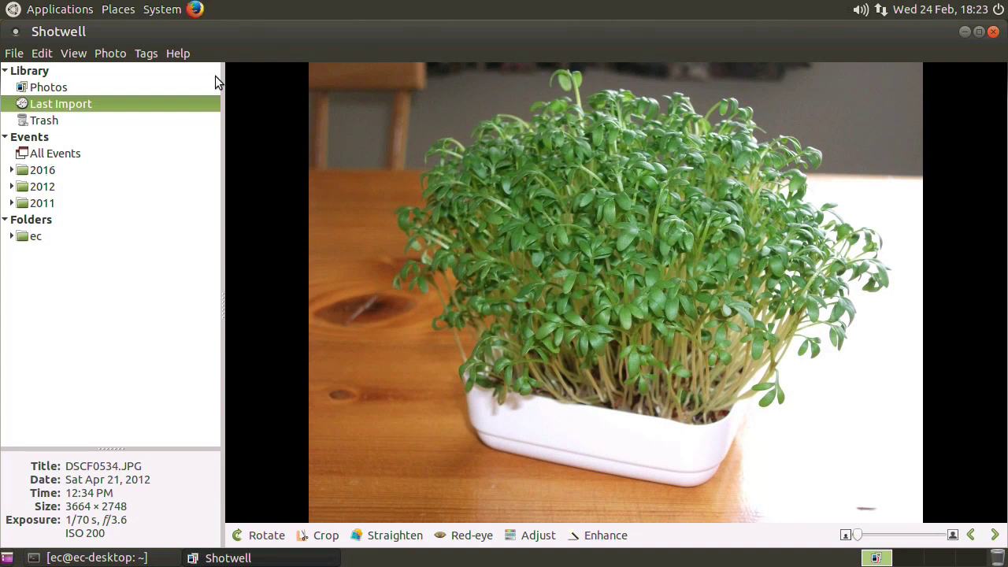
click(71, 53)
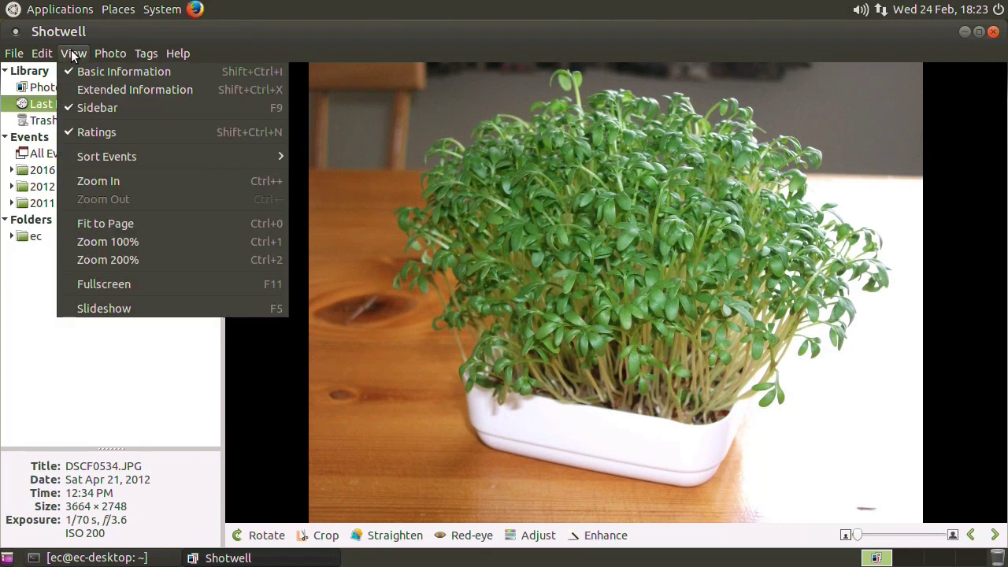
click(151, 242)
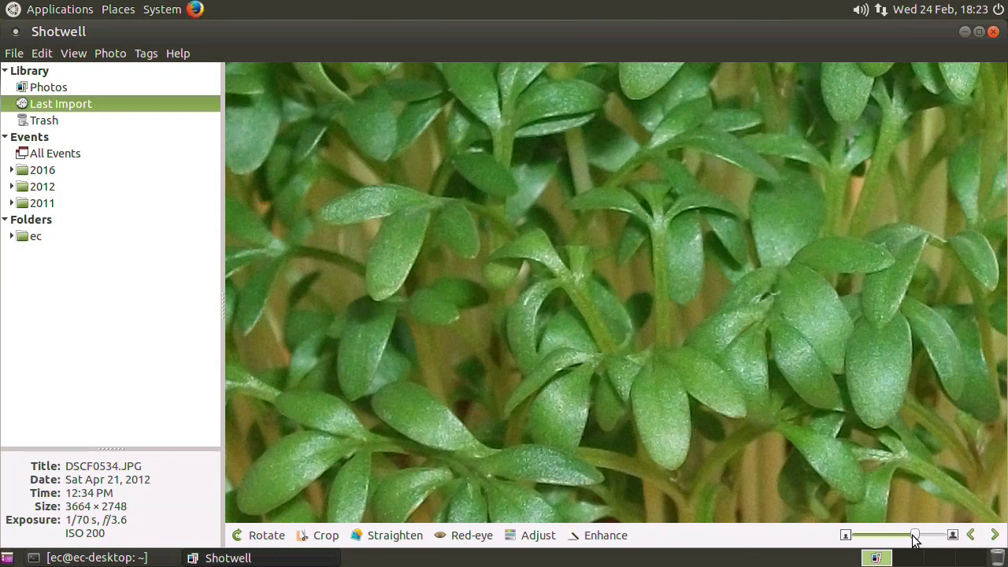
drag(911, 538, 856, 533)
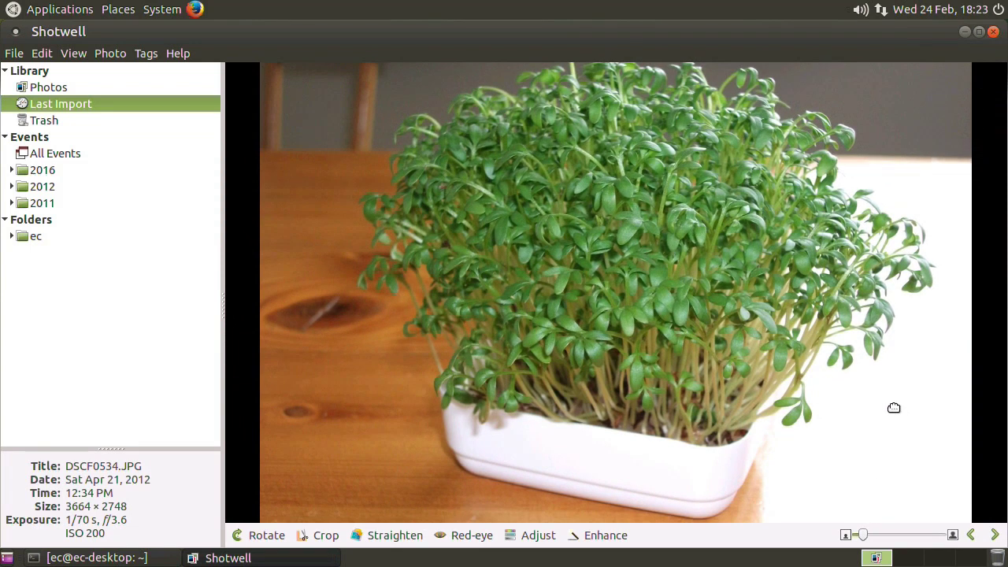
Apply automatic enhancement to the cress plant photo and close Shotwell
click(602, 536)
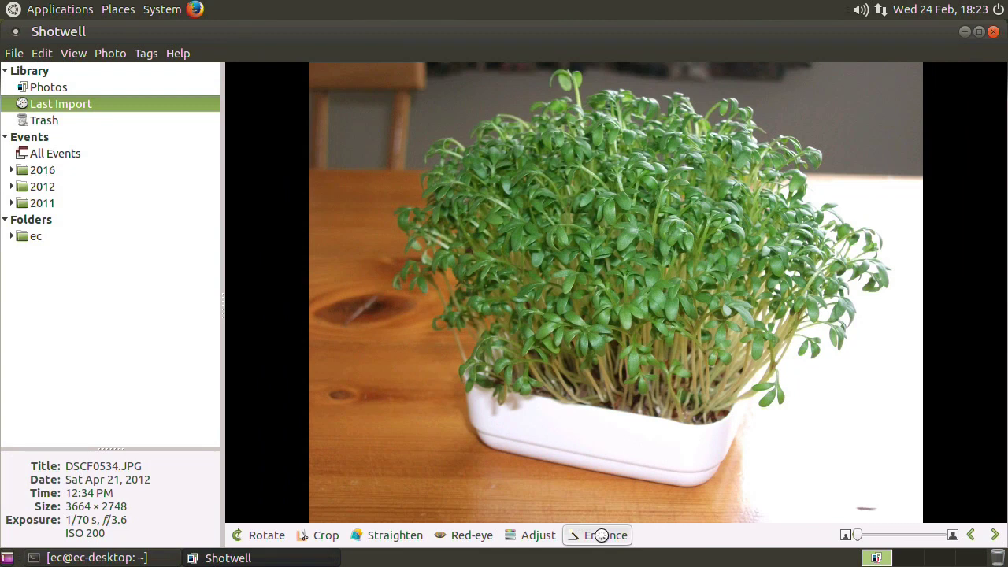
click(602, 536)
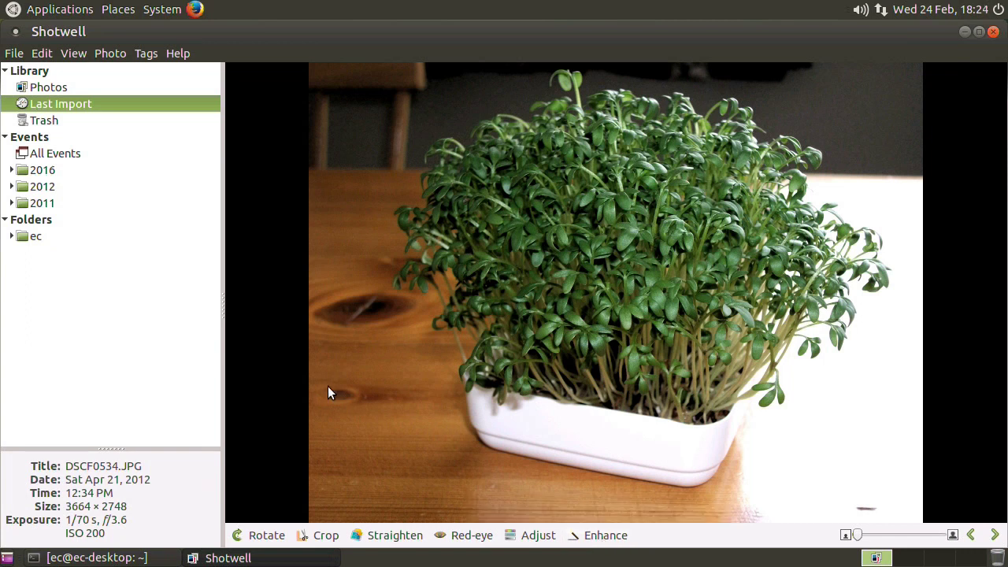
click(993, 31)
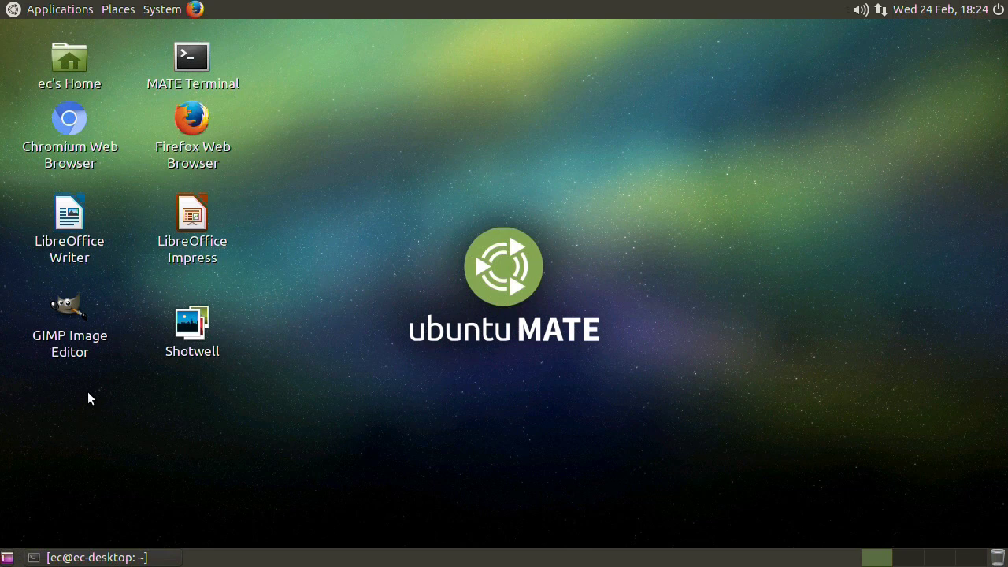
Bring up the terminal, highlight the command sudo apt-get install gimp without running it, and close the terminal
click(113, 558)
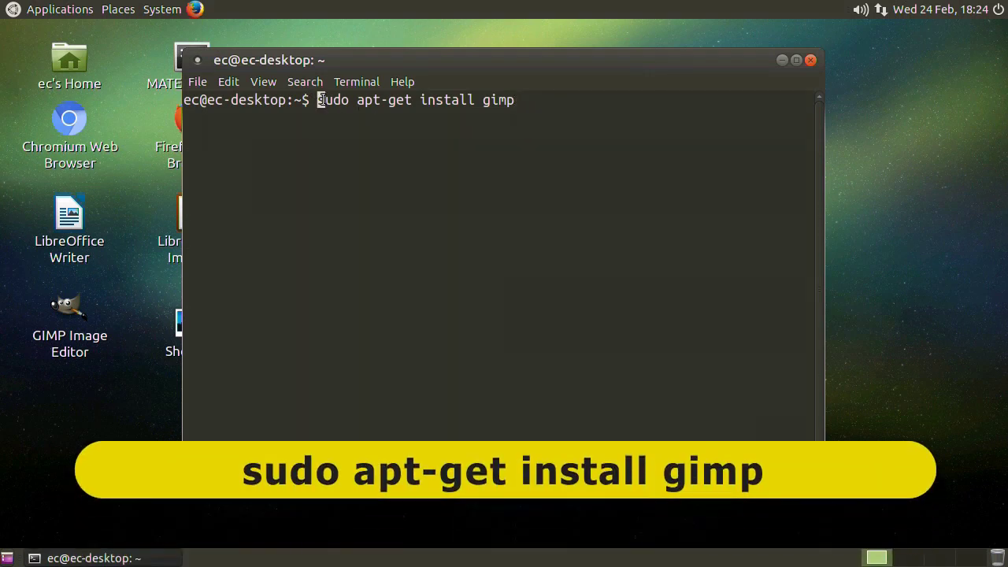
drag(320, 100, 555, 97)
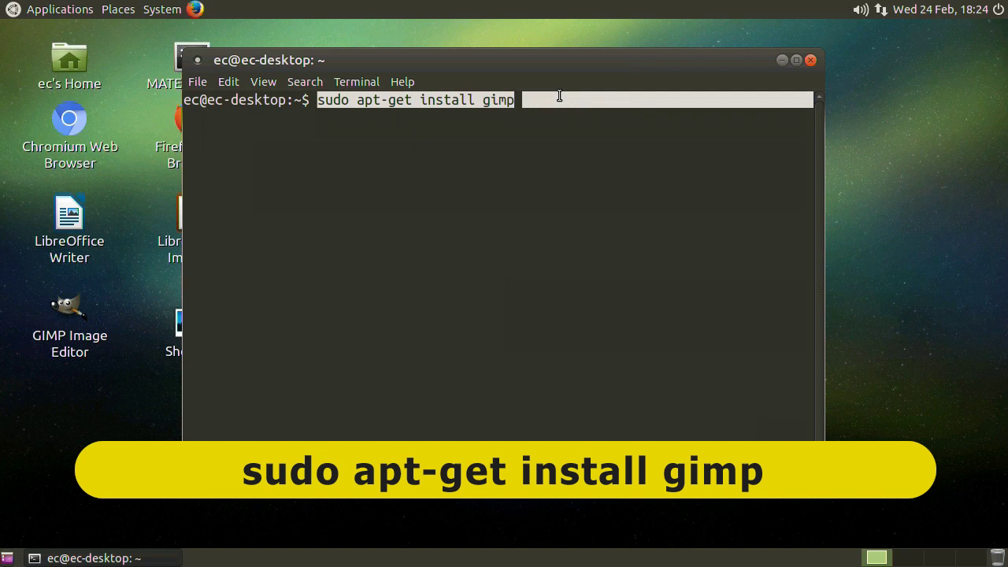
click(541, 180)
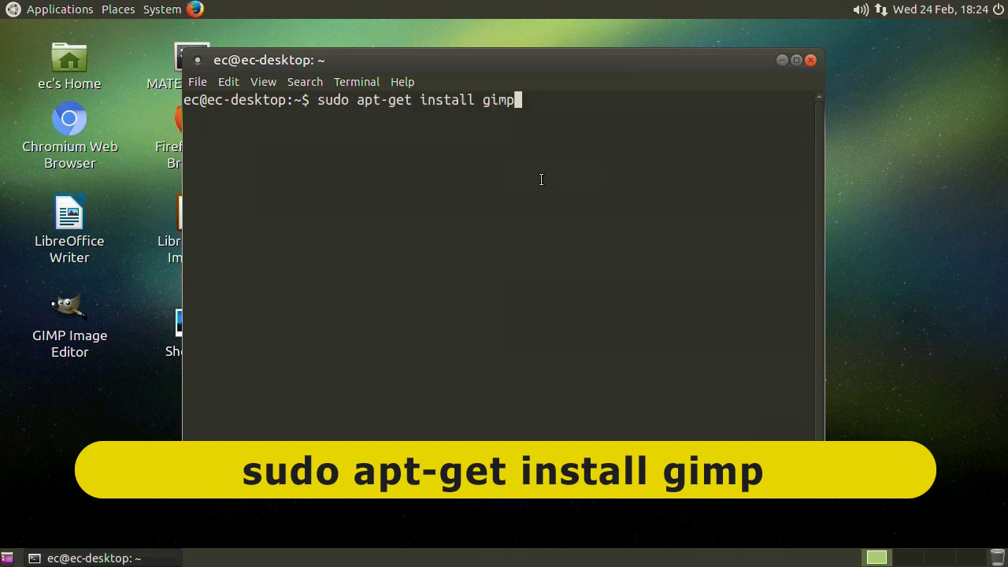
click(811, 60)
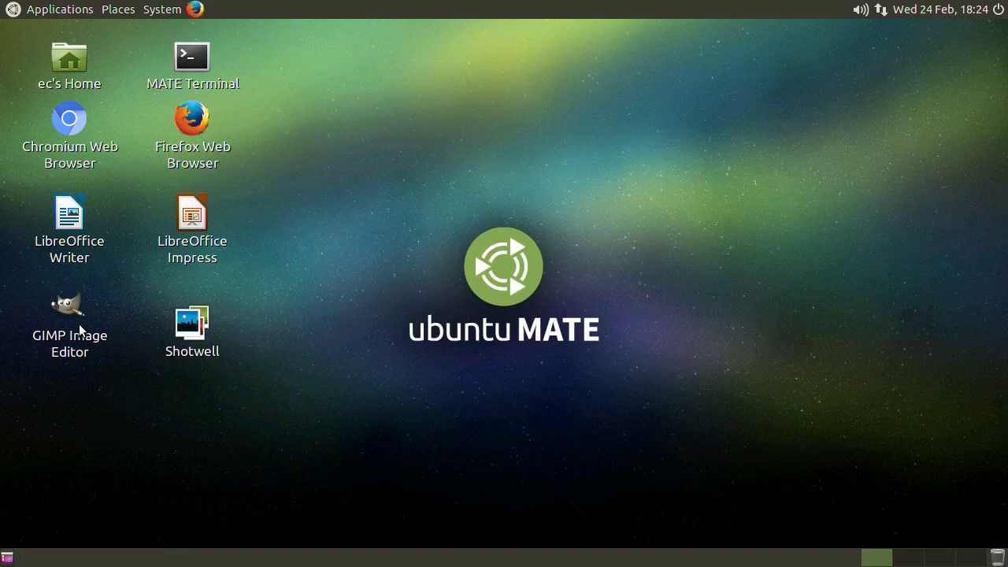
Launch GIMP and open the recently used photo DSCF1217.JPG
double_click(78, 324)
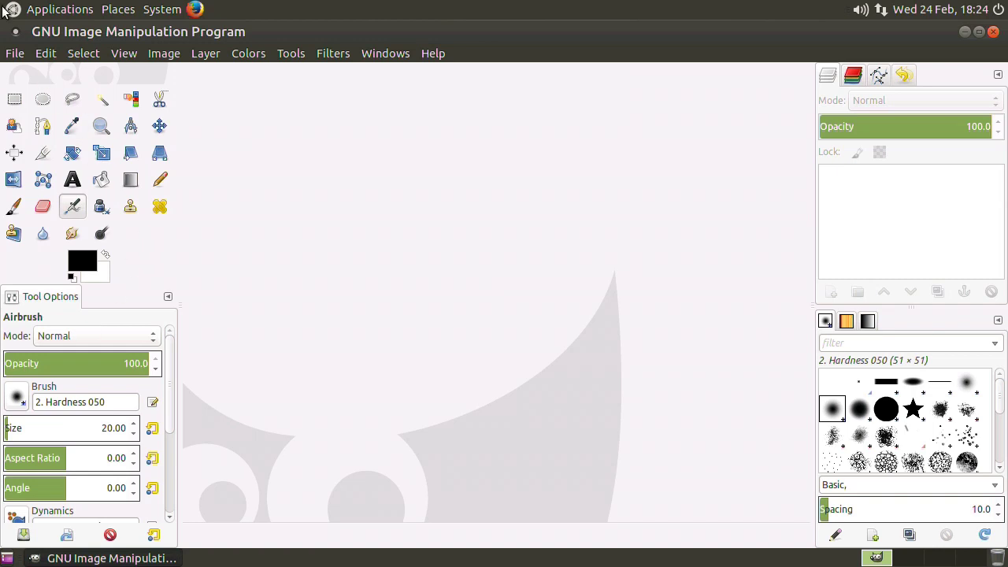
click(16, 54)
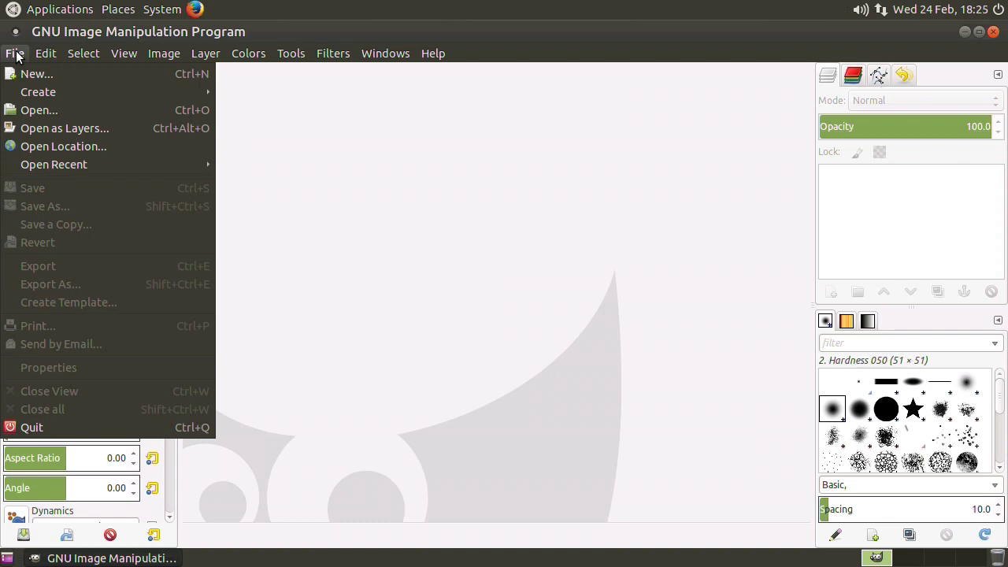
mouse_move(77, 162)
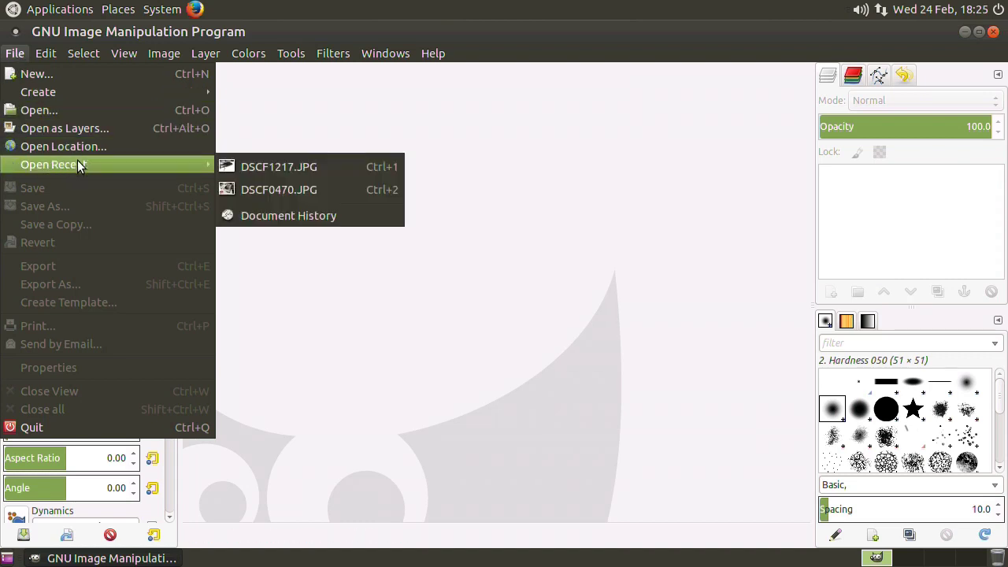
click(295, 167)
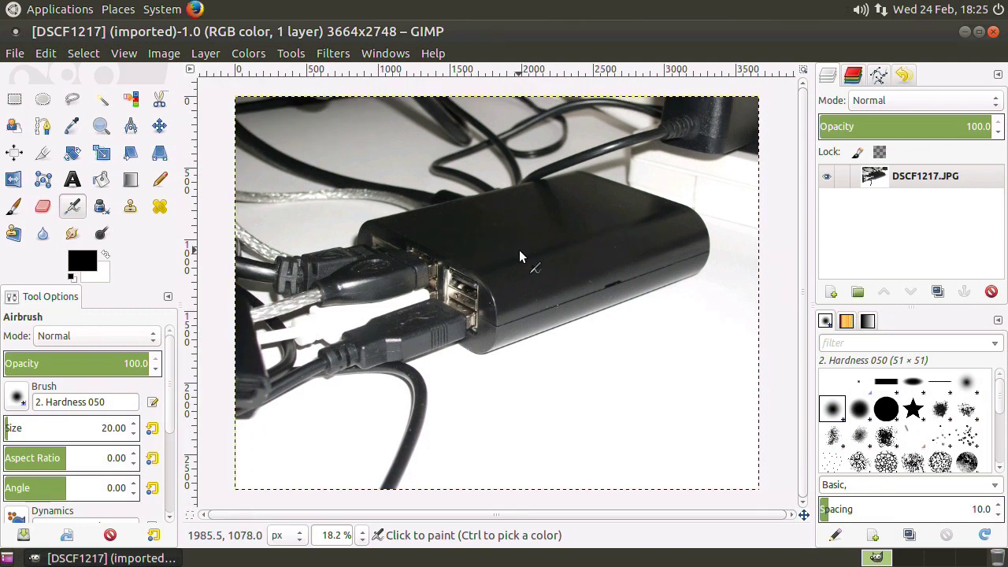
Crop the photo to a rectangular selection of about 3091 × 2060 px around the black USB hub, with the aspect ratio fixed at 6:4
click(16, 99)
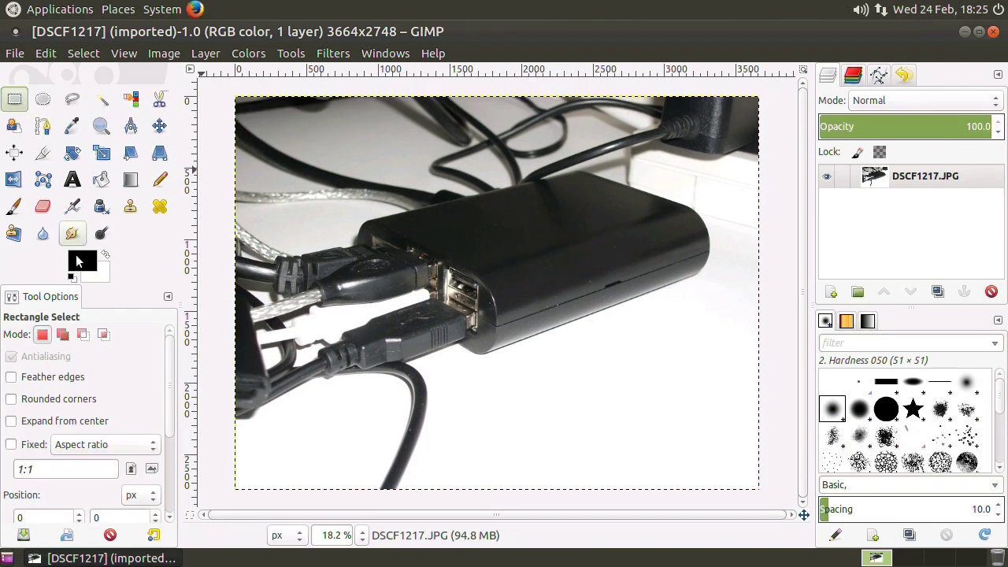
click(11, 444)
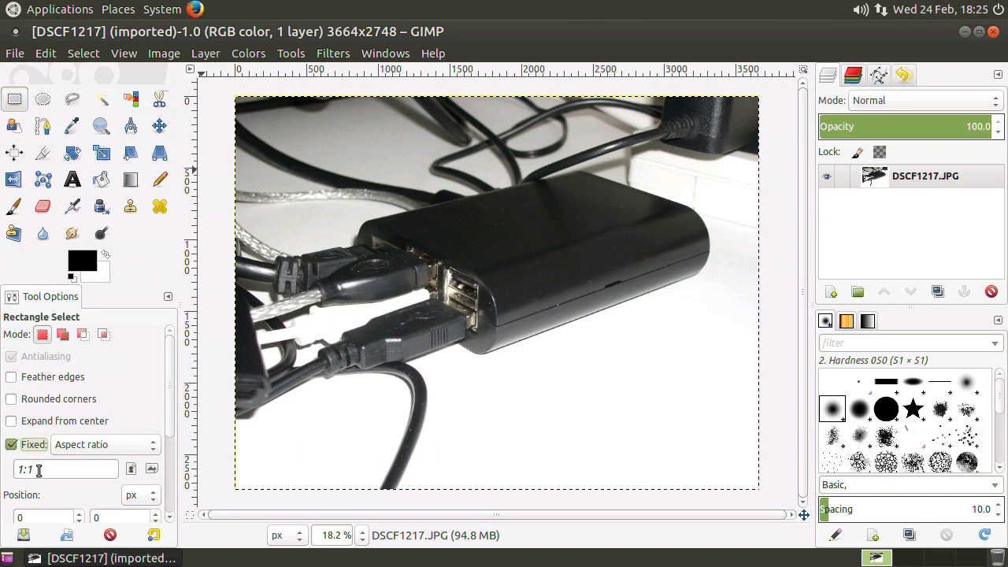
triple_click(5, 469)
text(6)
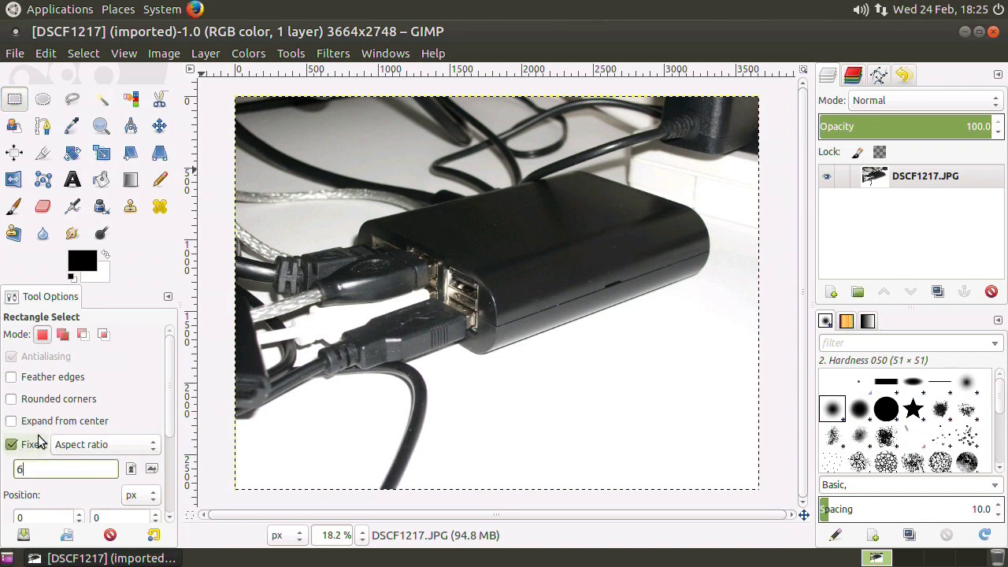
text(:4)
click(712, 141)
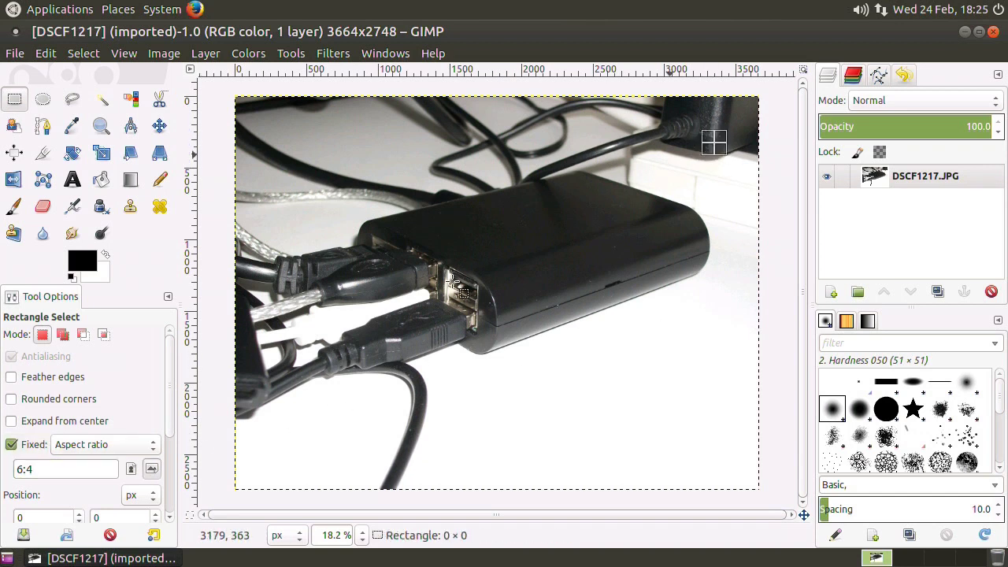
drag(390, 319, 271, 398)
mouse_move(420, 292)
mouse_down()
mouse_move(435, 273)
mouse_move(430, 280)
mouse_up()
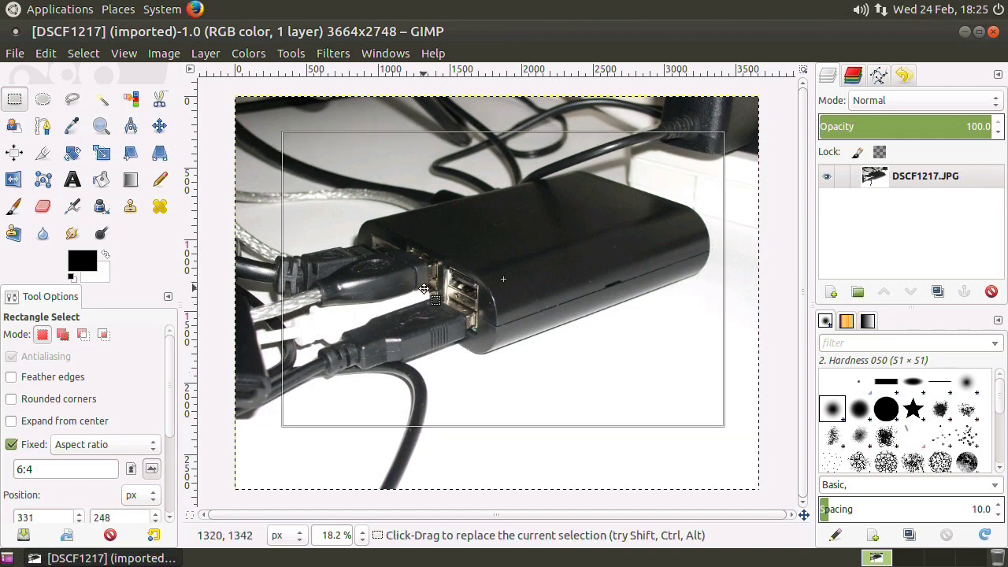
click(163, 54)
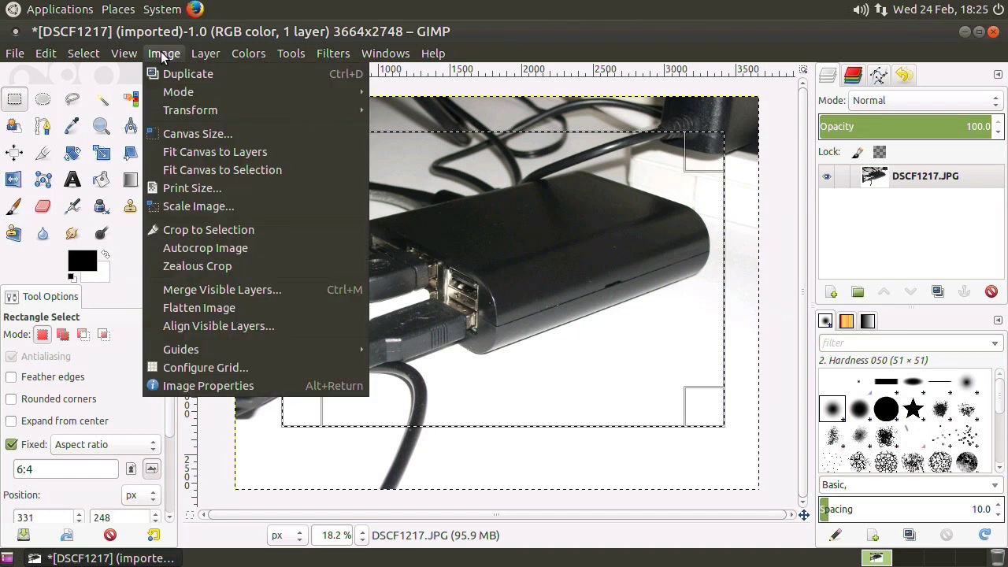
click(249, 233)
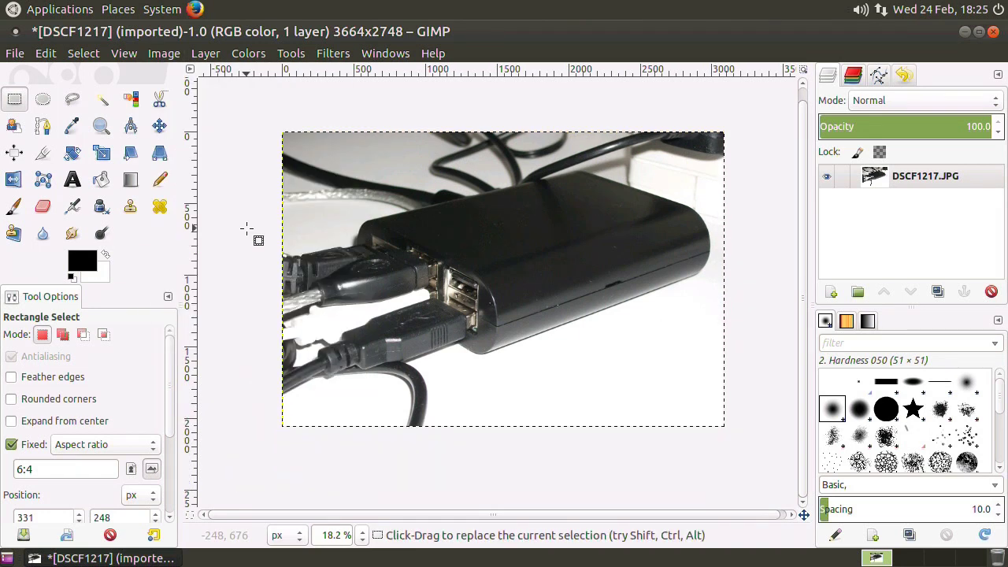
Scale the cropped image to 600 × 400 px with the proportions linked and view it at 100%
click(172, 55)
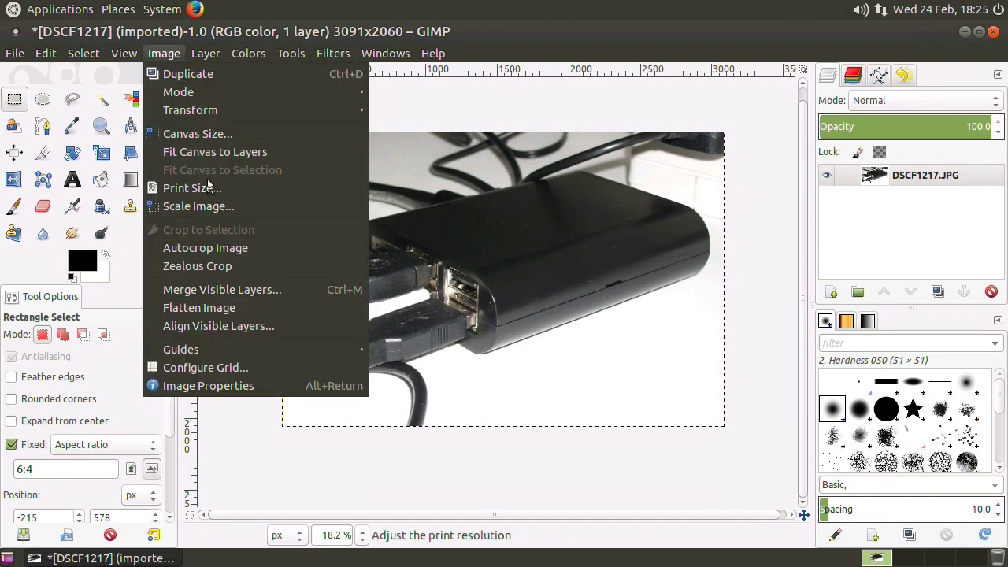
click(222, 207)
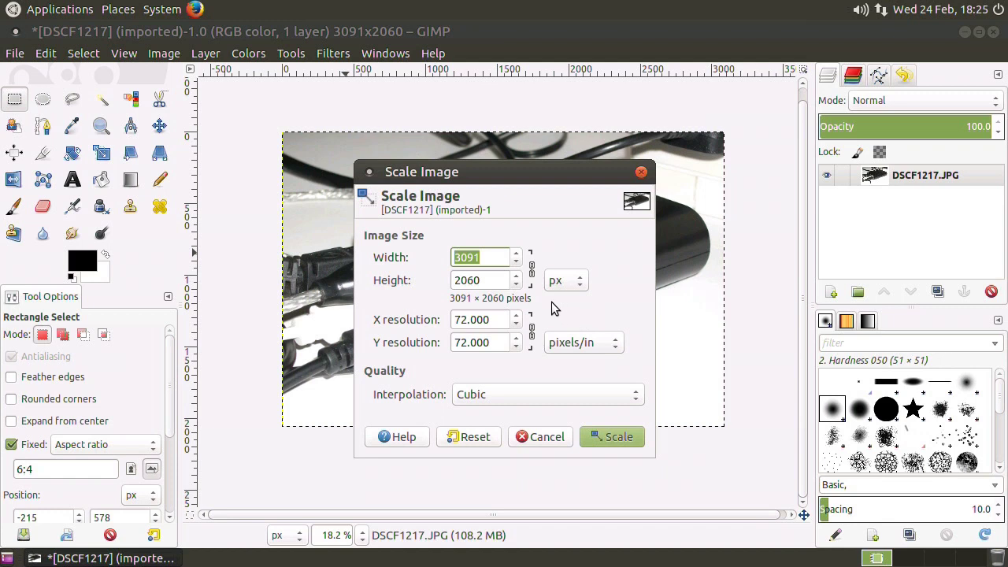
text(600)
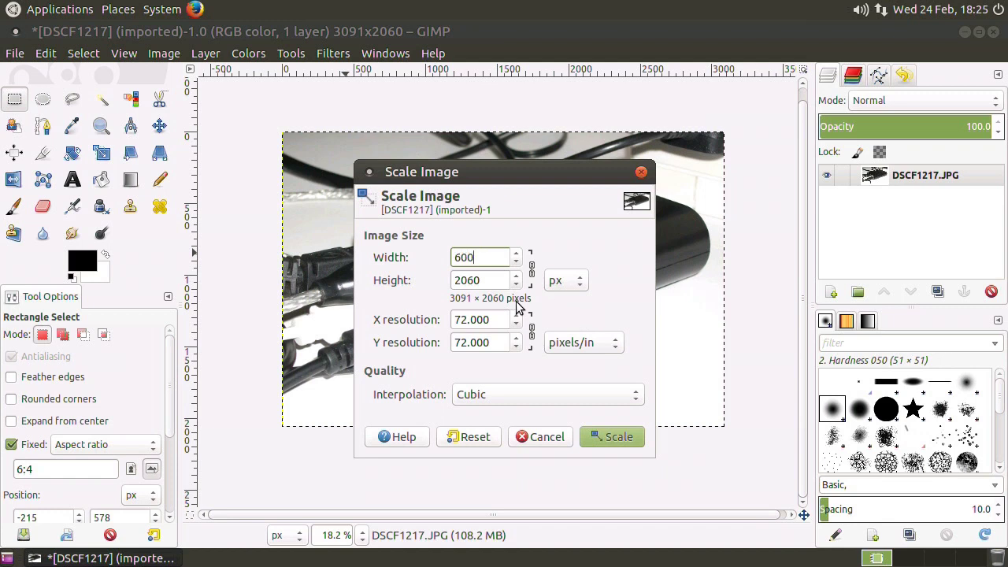
click(531, 268)
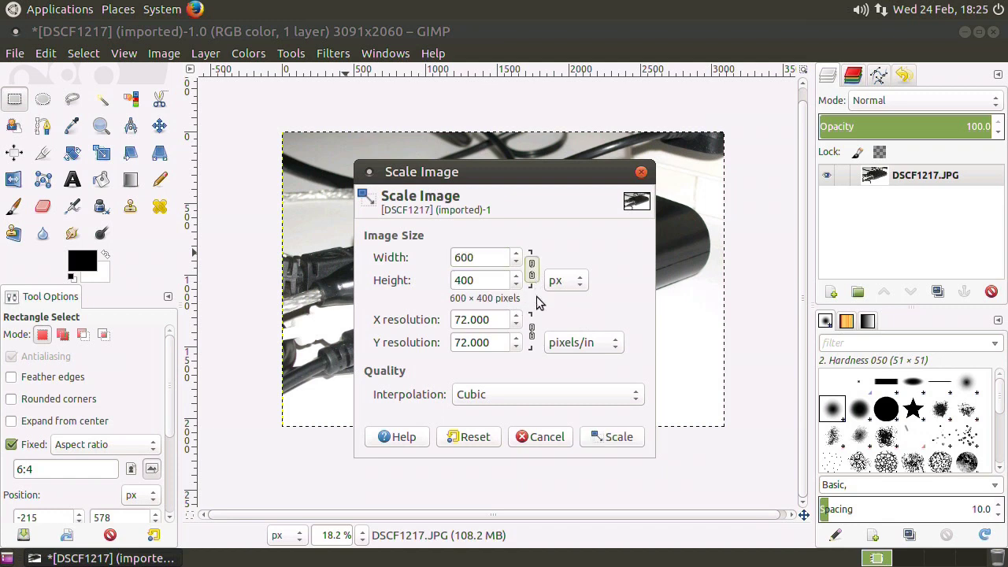
click(603, 440)
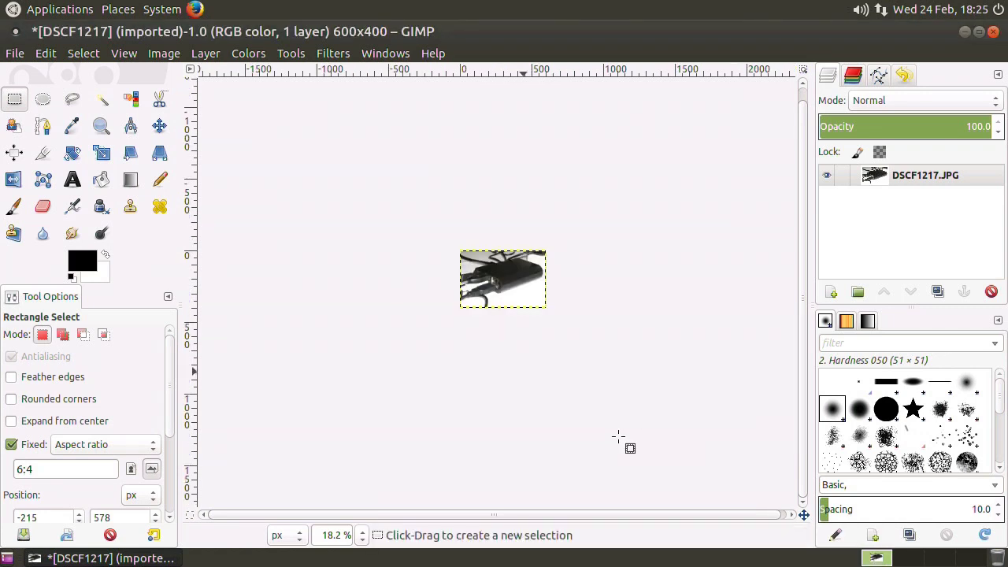
click(364, 535)
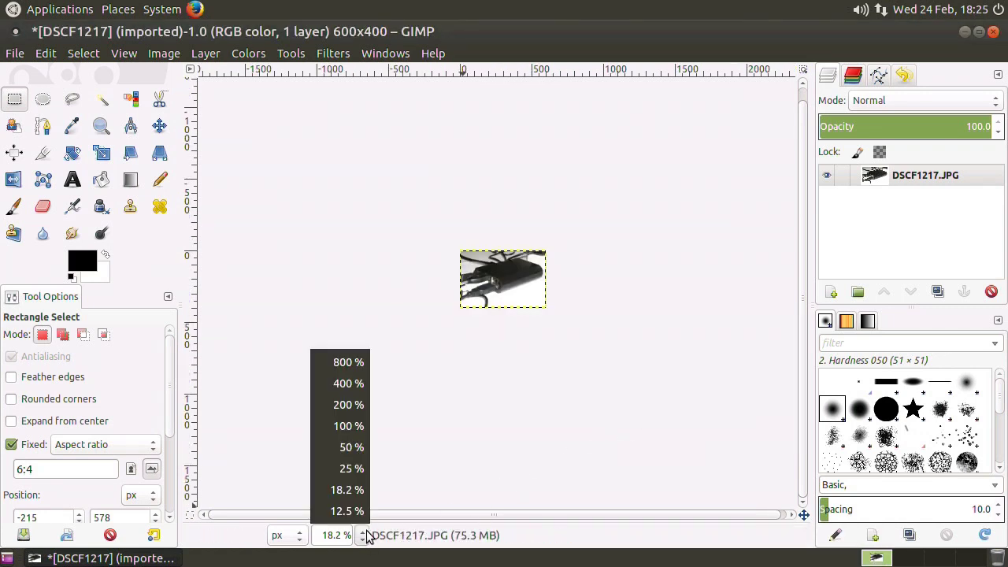
click(346, 426)
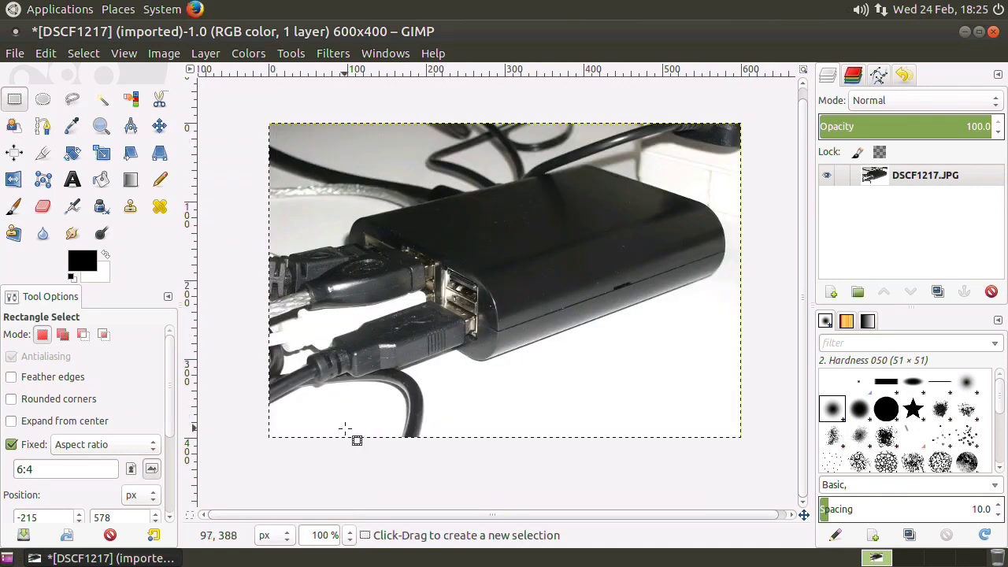
Adjust the image's Levels with black input at 30, midtones at about 1.15 and a slightly lowered white input
click(160, 55)
mouse_move(246, 55)
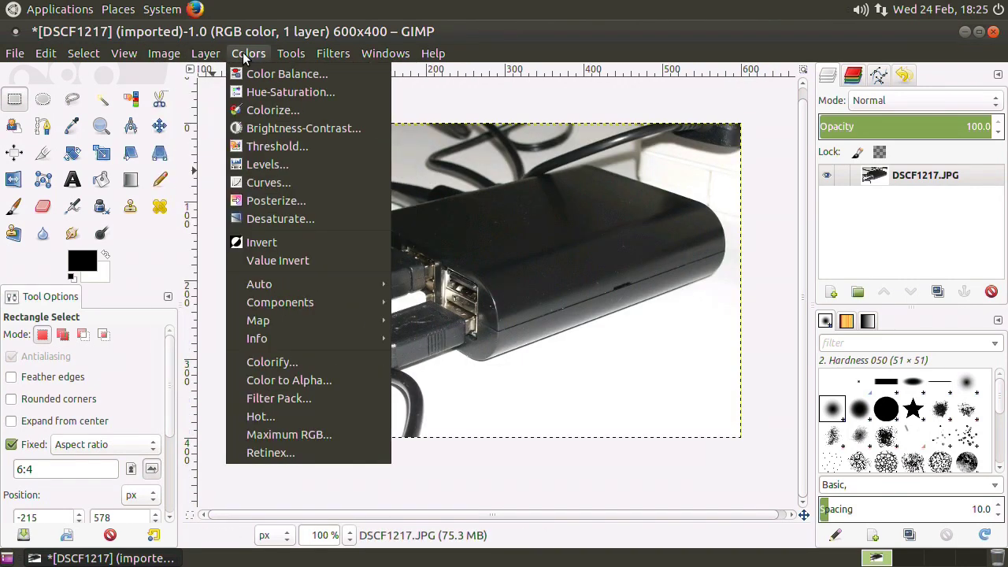
click(268, 163)
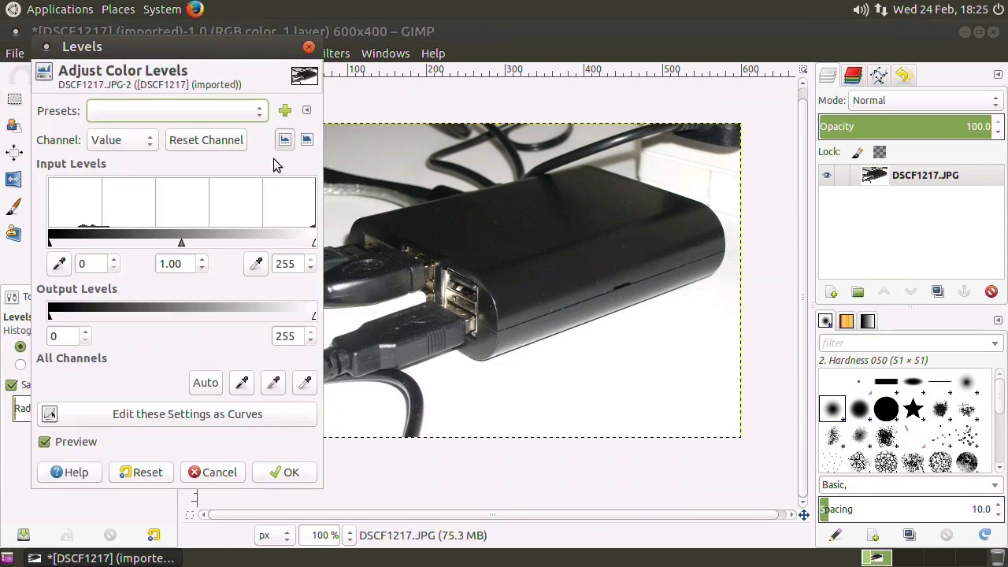
drag(50, 242, 81, 242)
drag(196, 243, 190, 243)
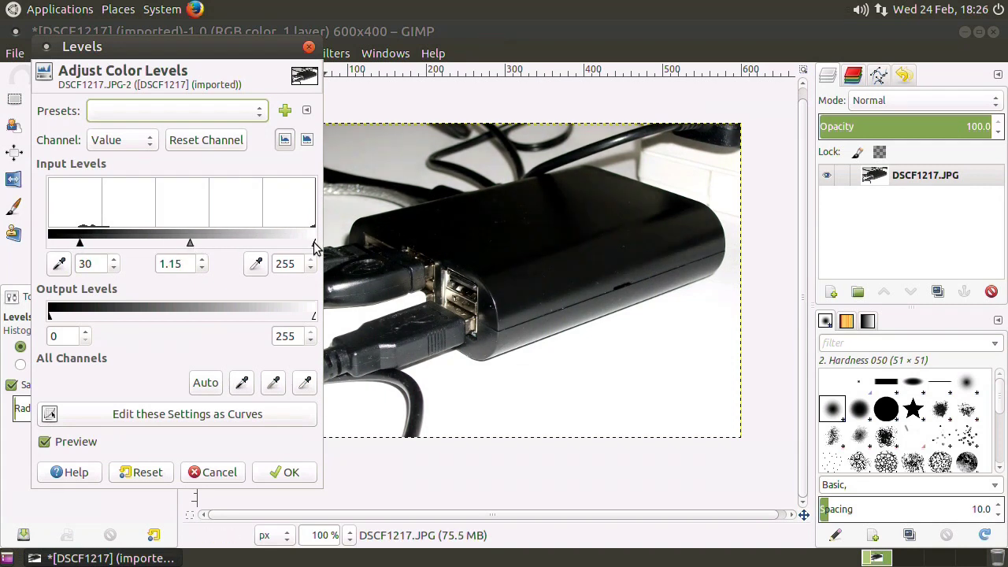
drag(314, 243, 300, 248)
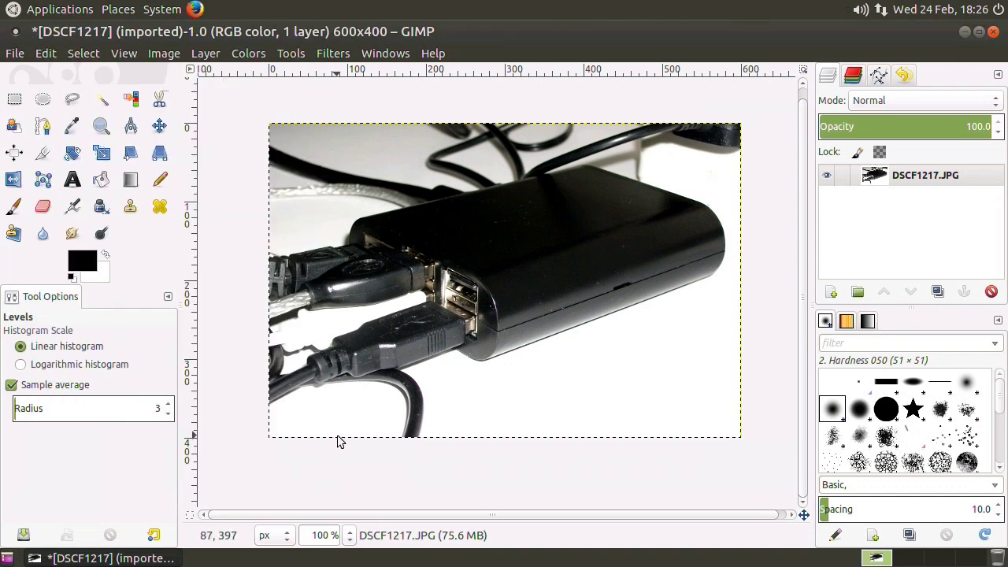
Apply a Lens Flare filter to the hub's USB ports, centred at X 258, Y 216 px
click(334, 54)
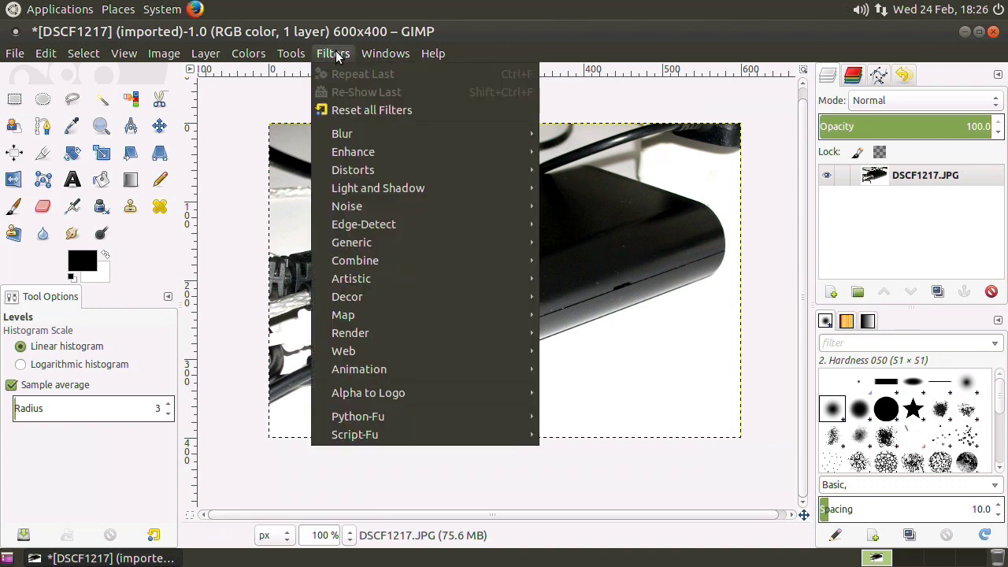
mouse_move(383, 171)
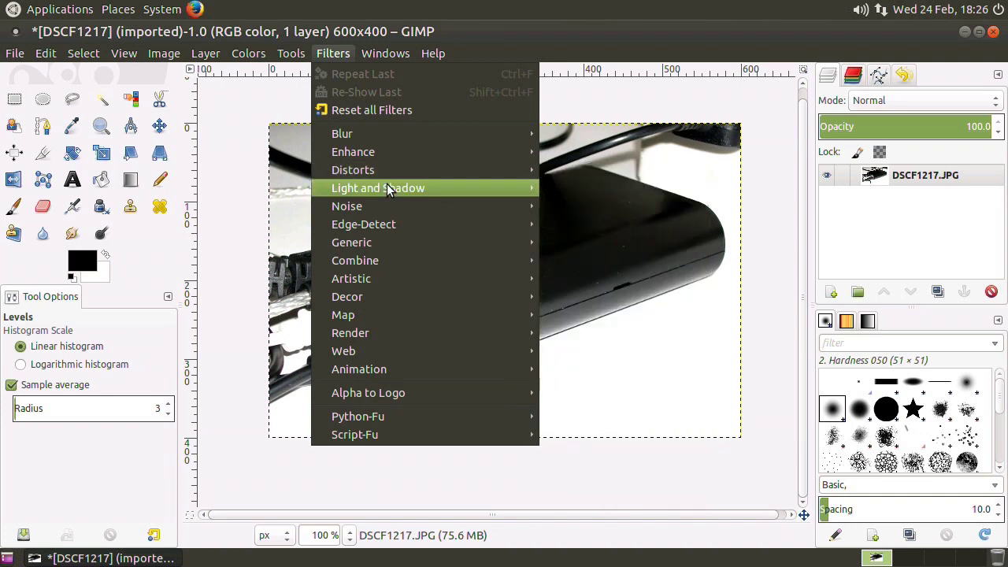
mouse_move(382, 188)
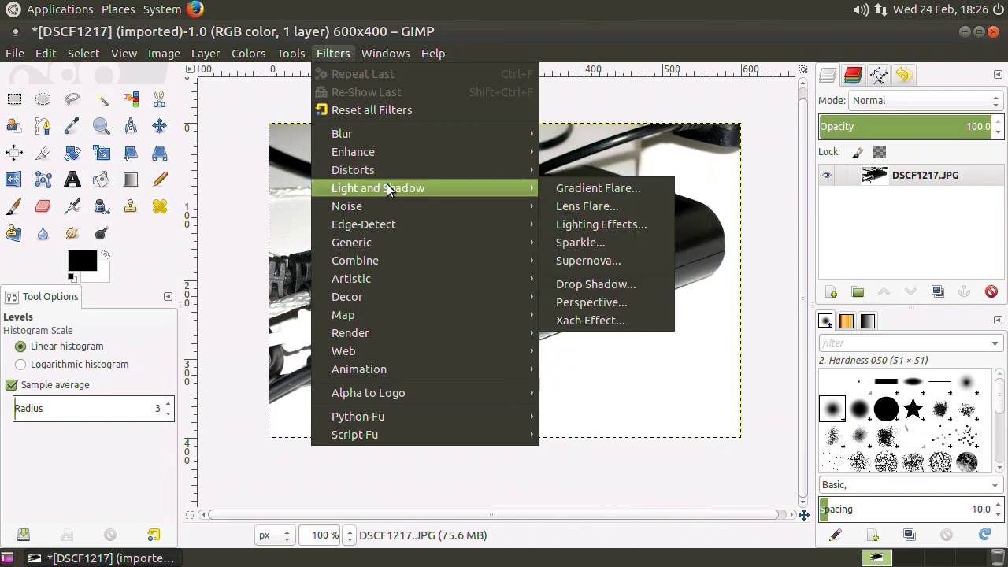
click(598, 207)
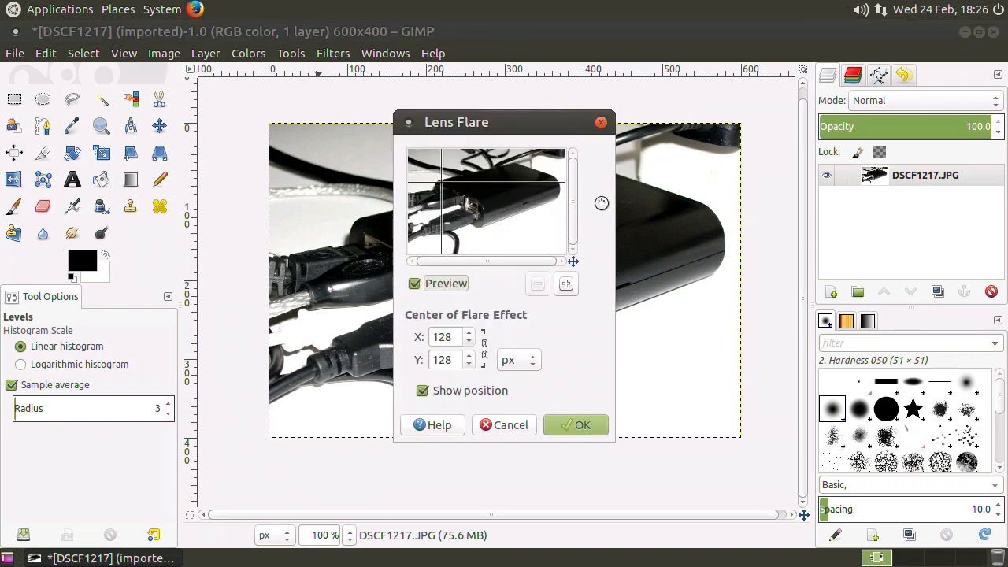
click(477, 202)
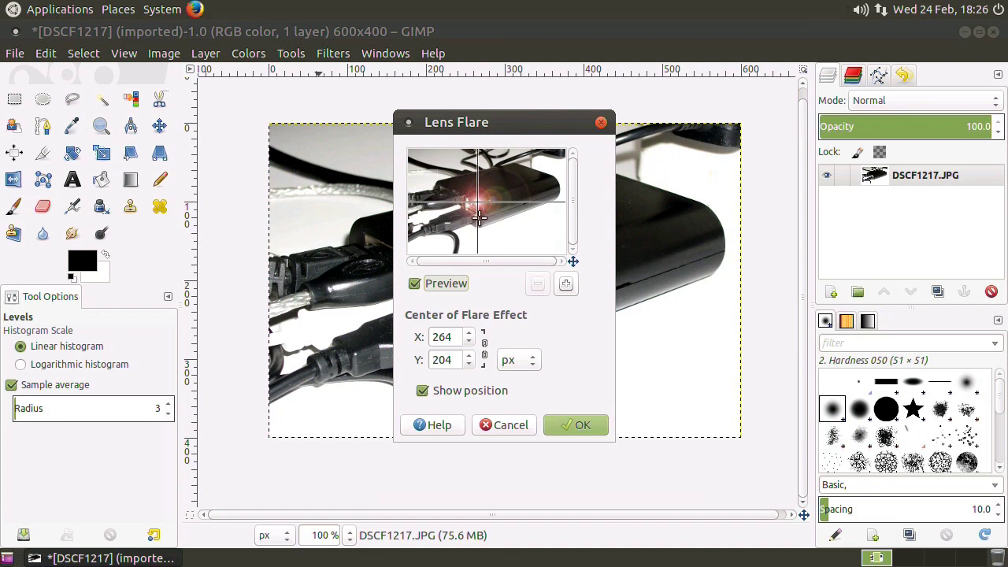
click(475, 205)
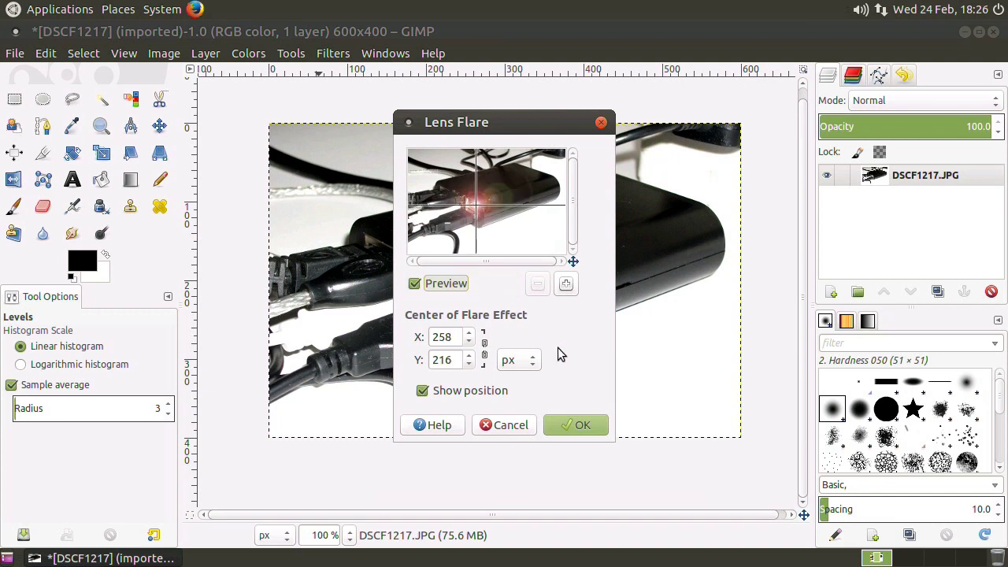
click(574, 426)
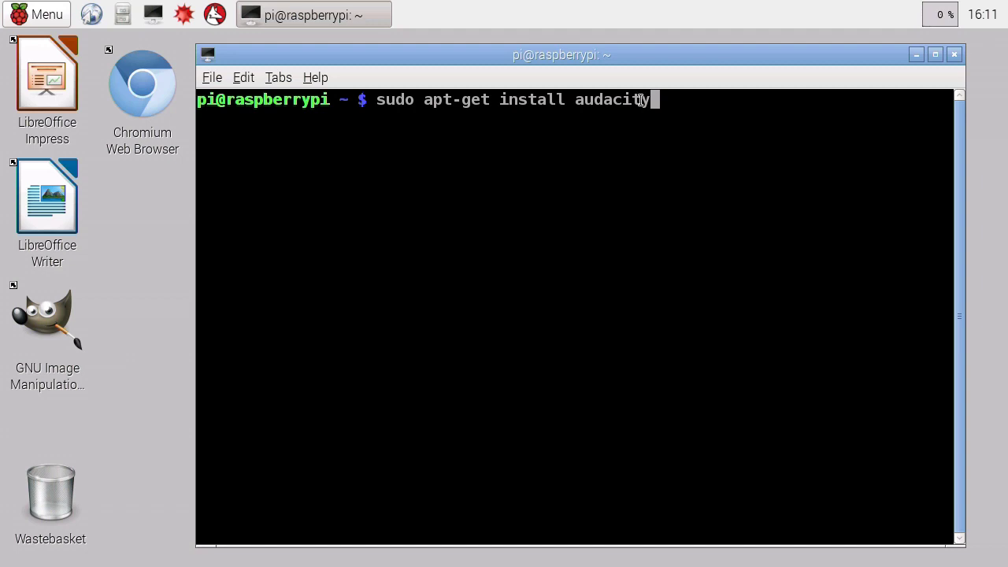
Highlight the command sudo apt-get install audacity in the terminal without running it, and close the terminal
triple_click(654, 101)
shift+click(465, 89)
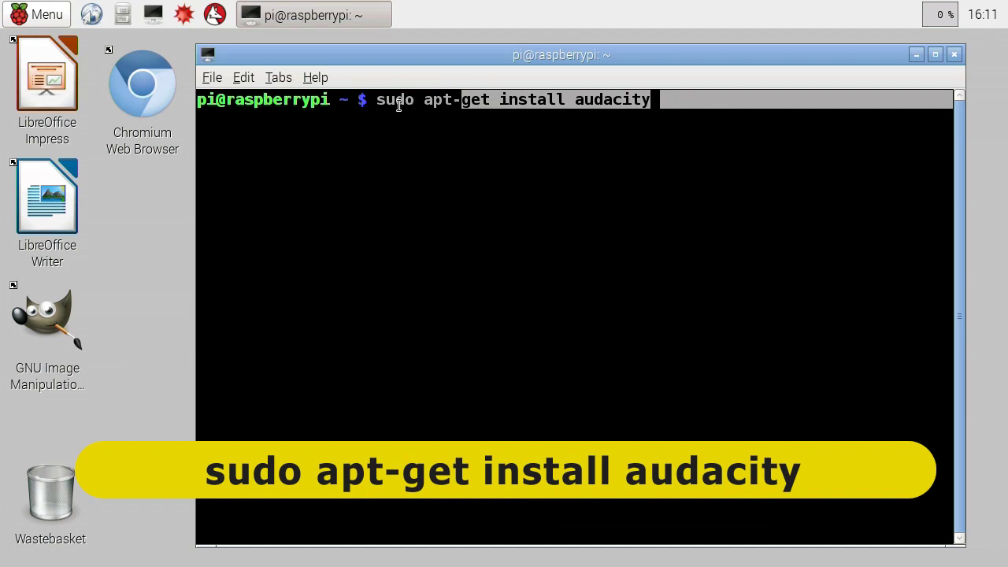
drag(367, 101, 197, 101)
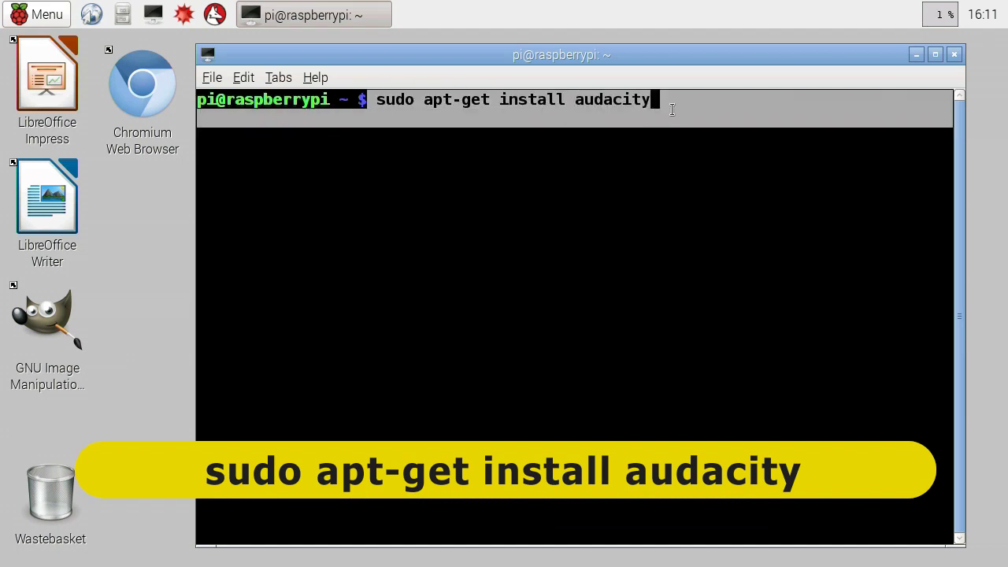
click(953, 55)
Launch Audacity from the desktop's sound and video applications
click(43, 15)
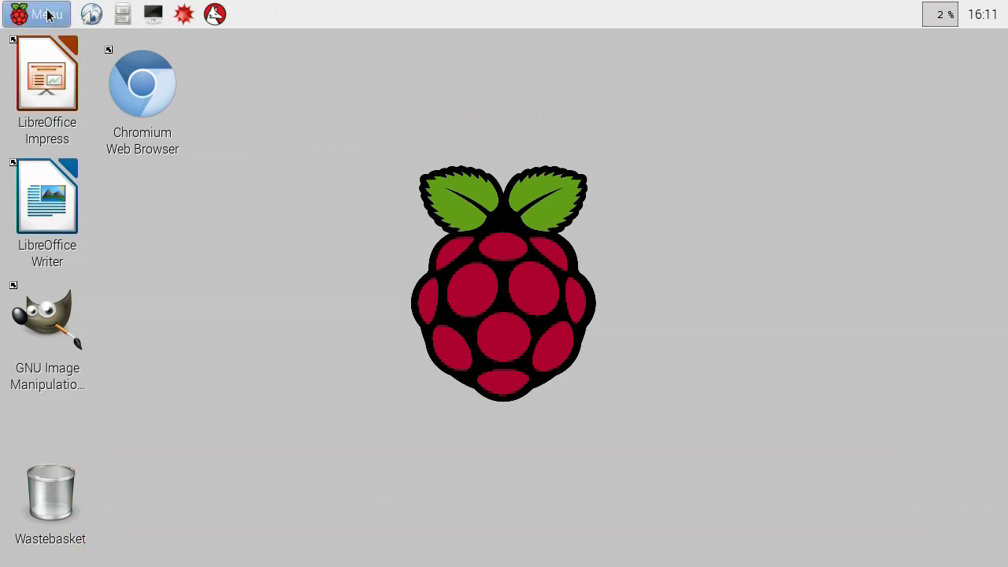
mouse_move(70, 211)
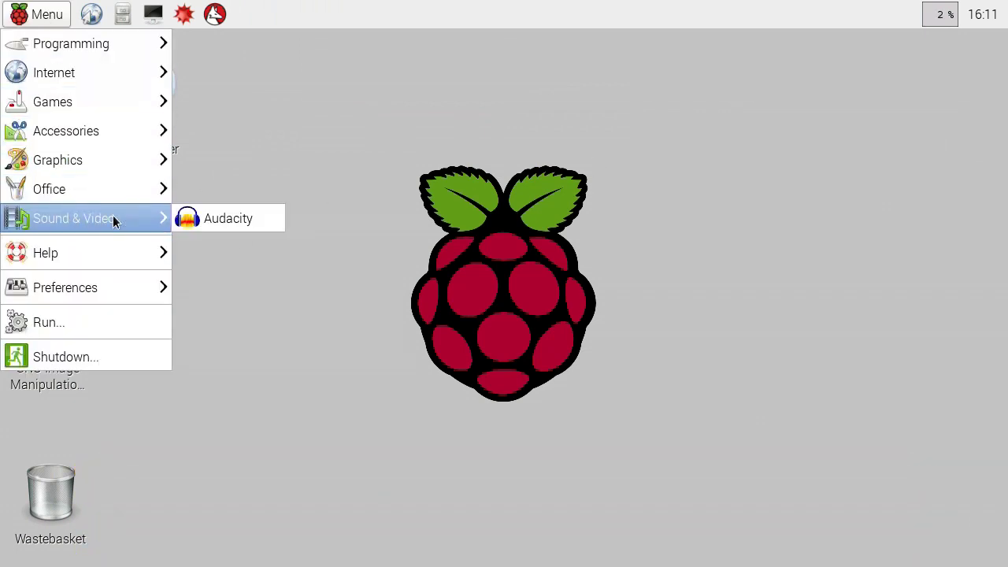
click(229, 219)
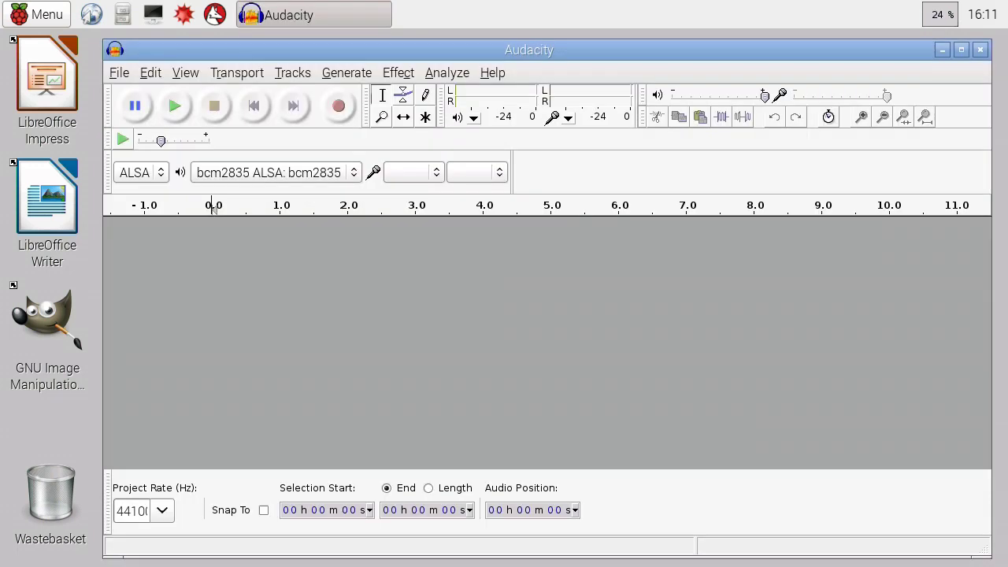
Open the recent file EC15_Intro_Sting_FINAL.wav in Audacity and play it
click(119, 73)
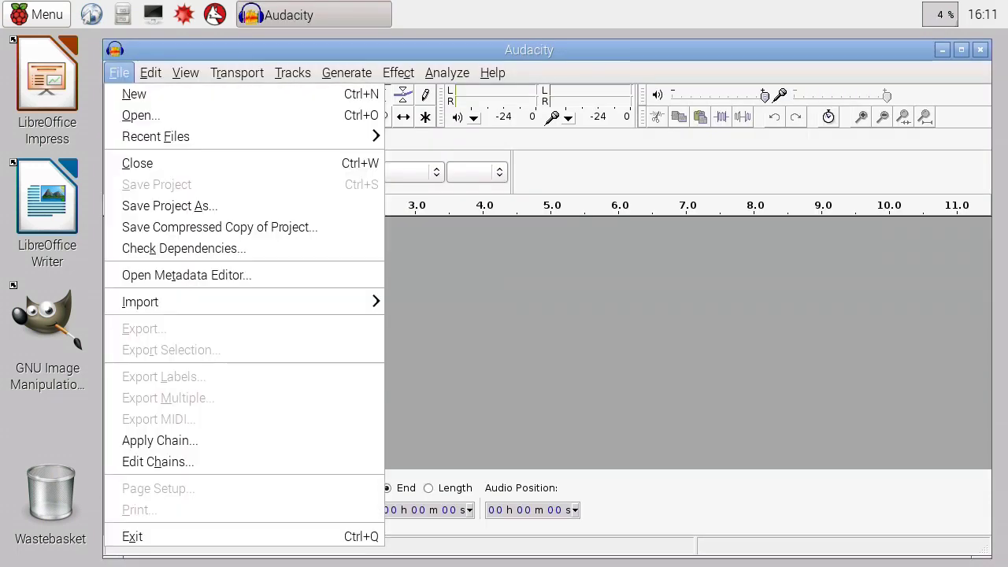
mouse_move(187, 140)
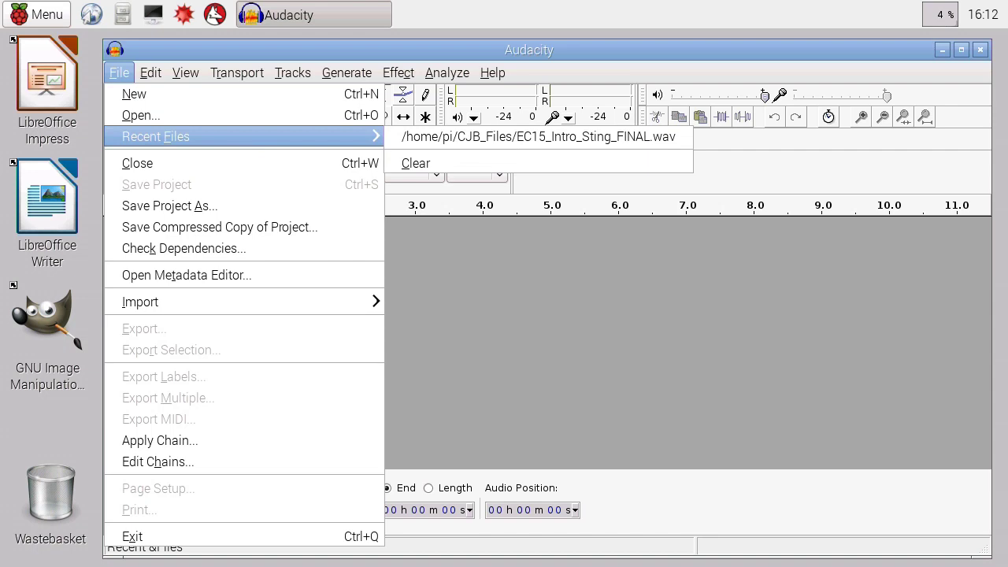
click(416, 138)
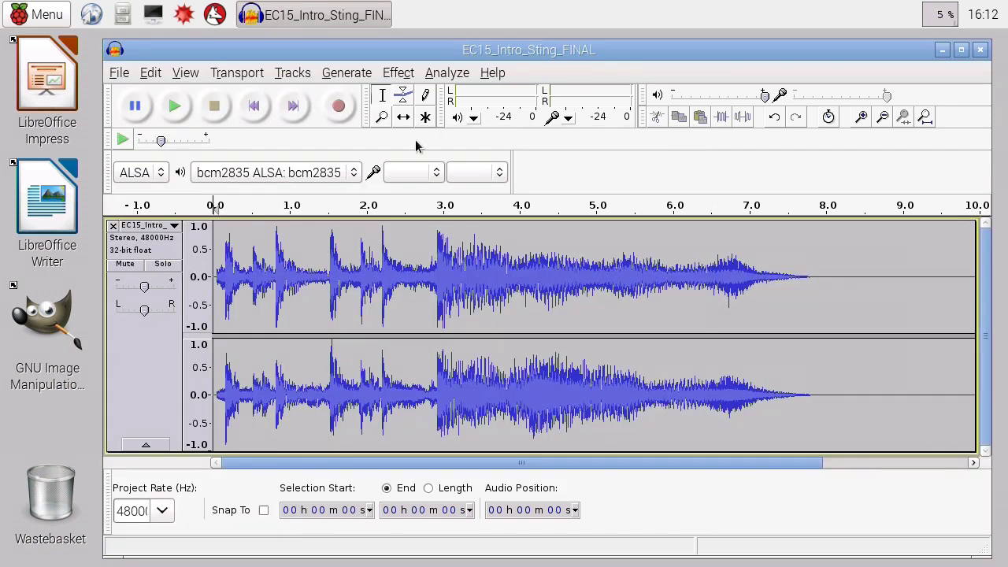
click(174, 106)
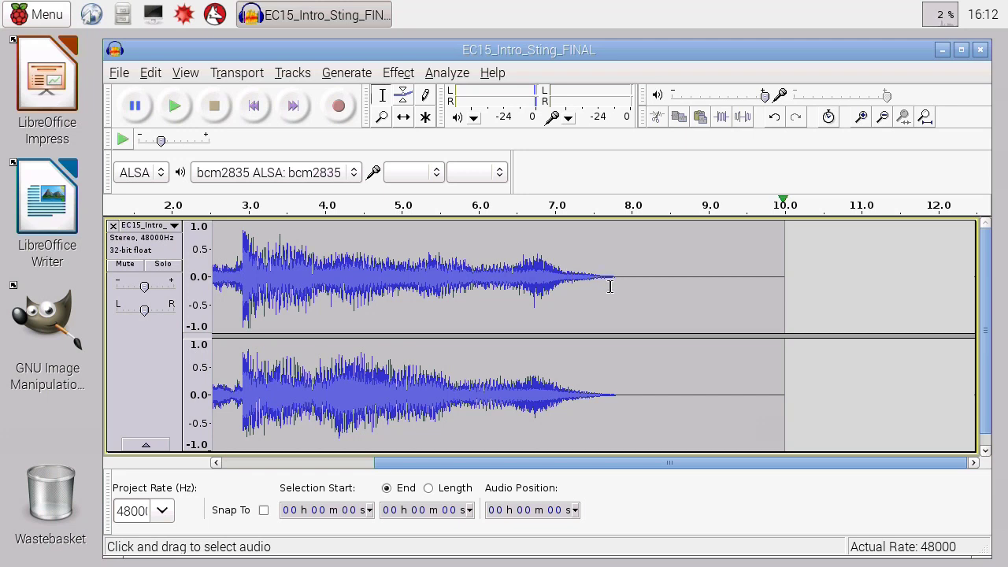
Select the audio from about 5 s to 8 s and amplify it by 5.1 dB
click(630, 286)
drag(630, 286, 401, 319)
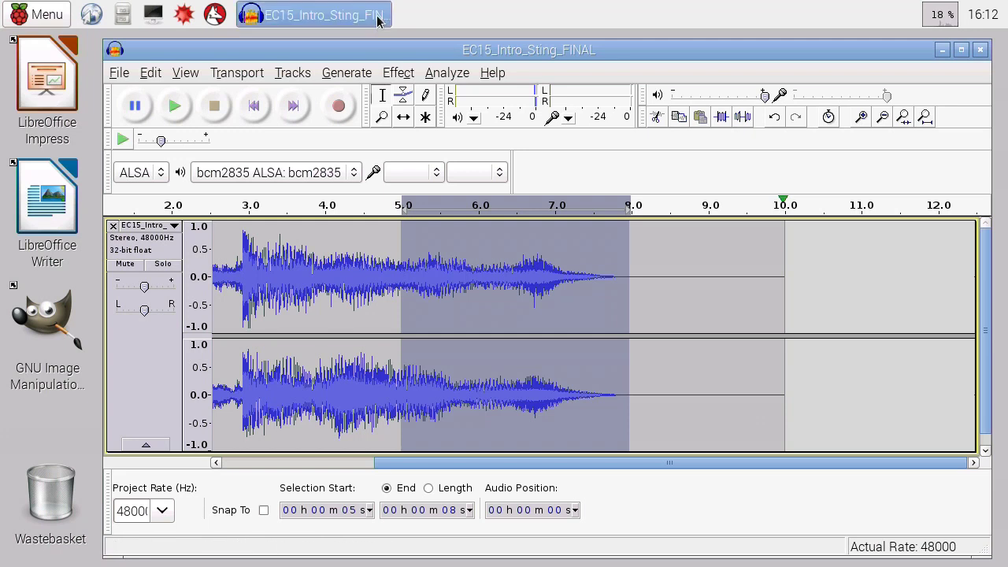
click(393, 77)
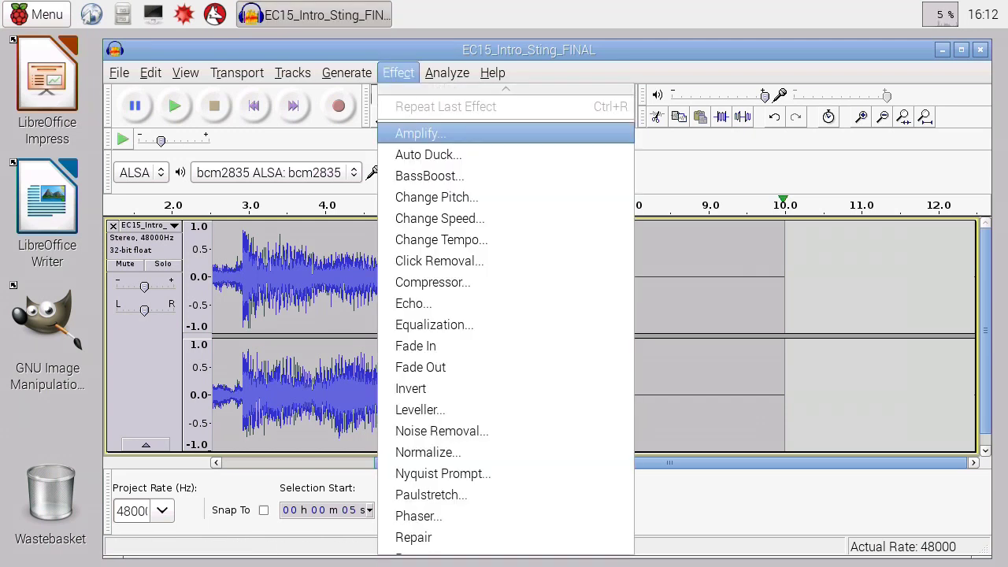
click(419, 133)
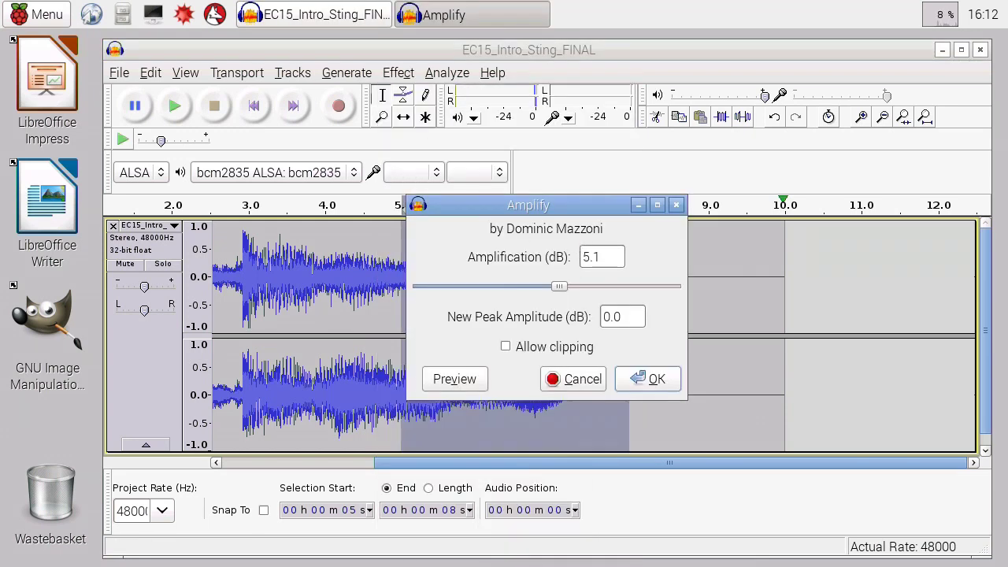
click(653, 378)
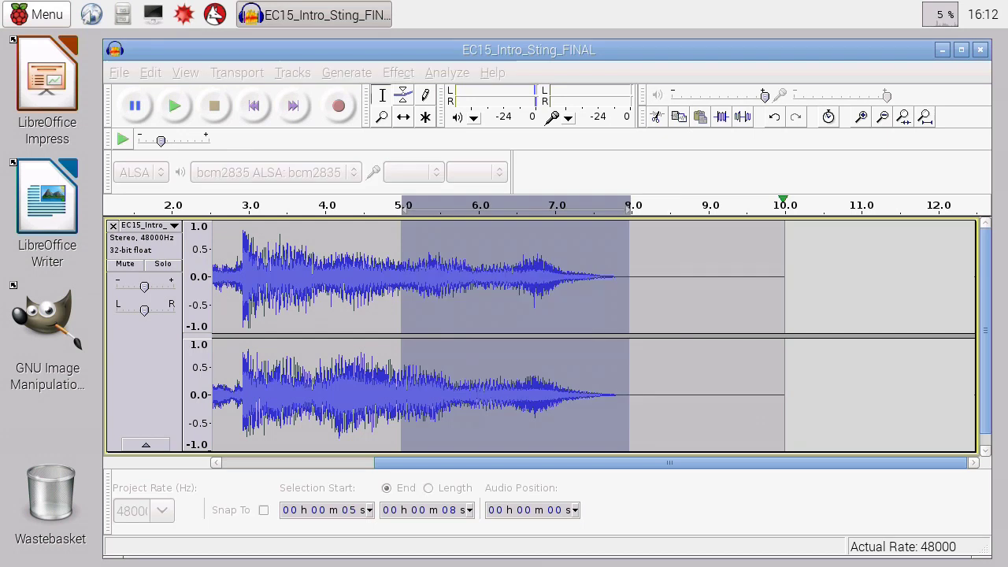
Play the track from about 3.5 s to hear the amplified section, and stop playback
click(287, 329)
key(space)
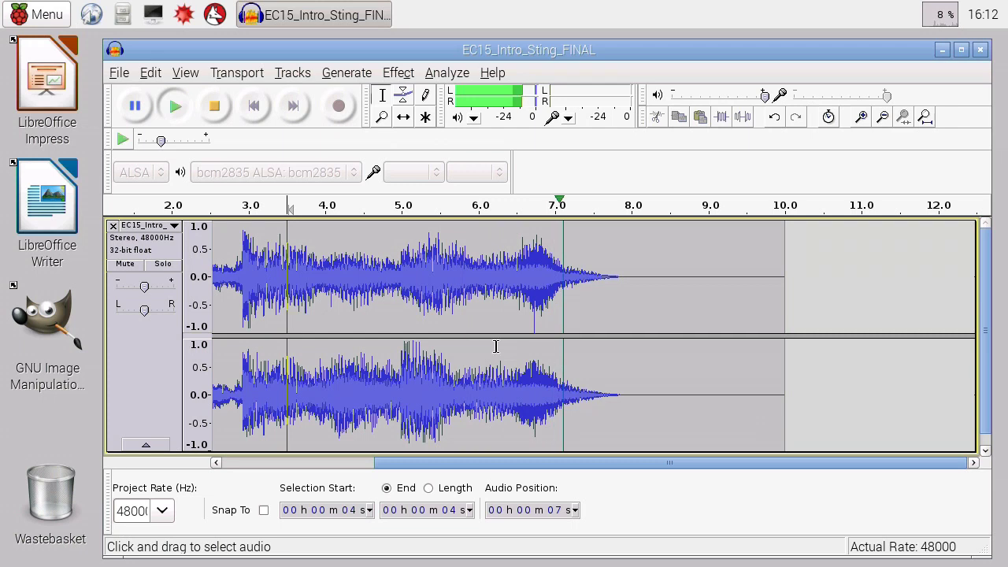
key(space)
Copy the audio from about 6.3 s to 7.7 s, paste it twice in succession at the end of the sound, and play the result
click(504, 309)
drag(503, 309, 611, 319)
click(151, 73)
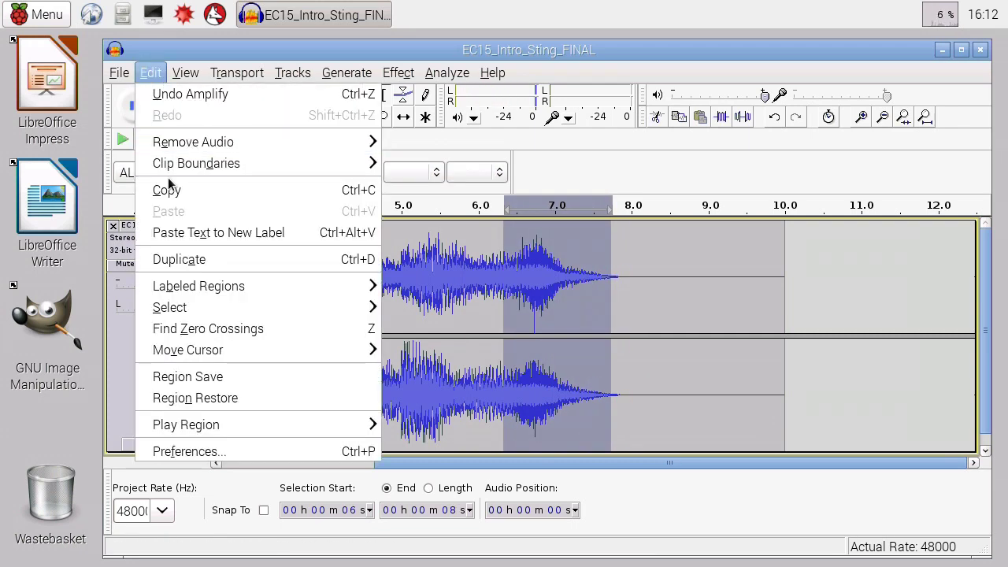
click(206, 195)
click(609, 293)
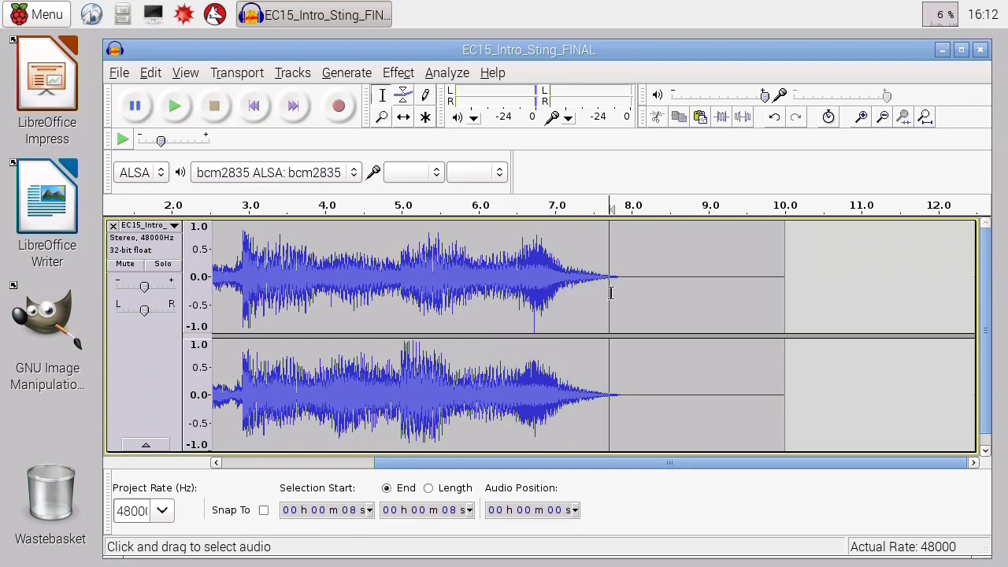
key(ctrl+v)
click(713, 293)
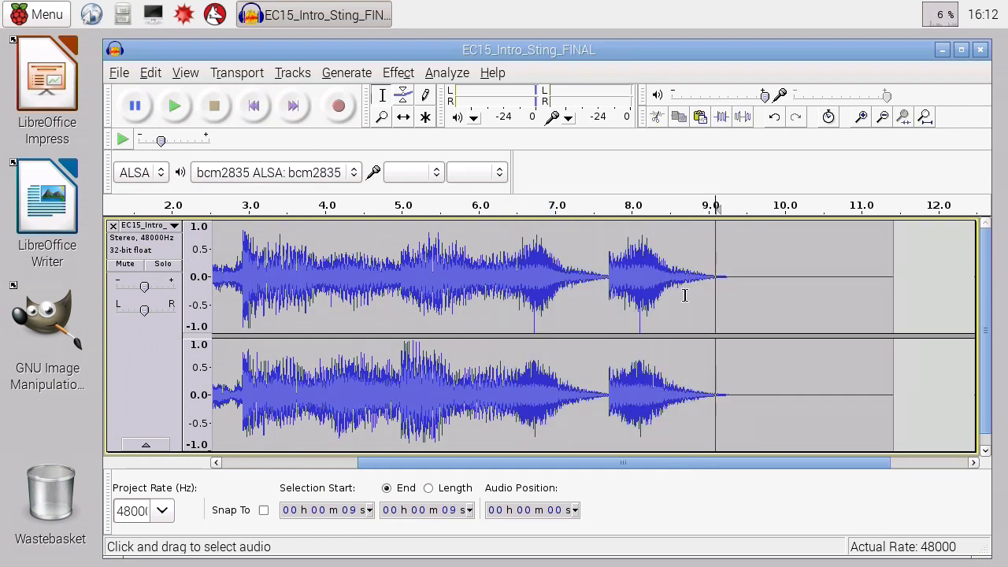
key(ctrl+v)
click(254, 307)
key(space)
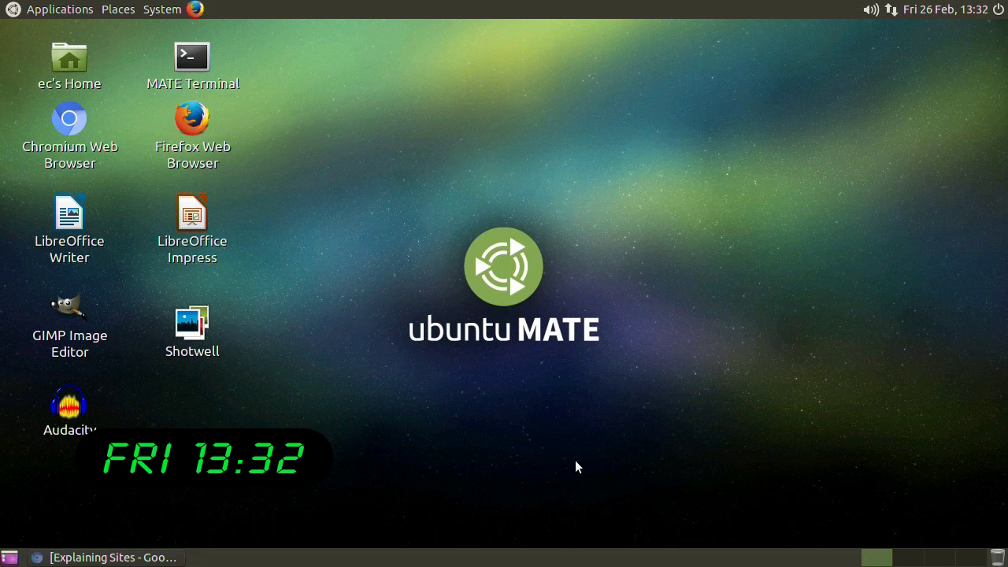
Switch to the Chromium window and open the Video Slate document from the Explaining Sites folder in Google Drive
click(146, 558)
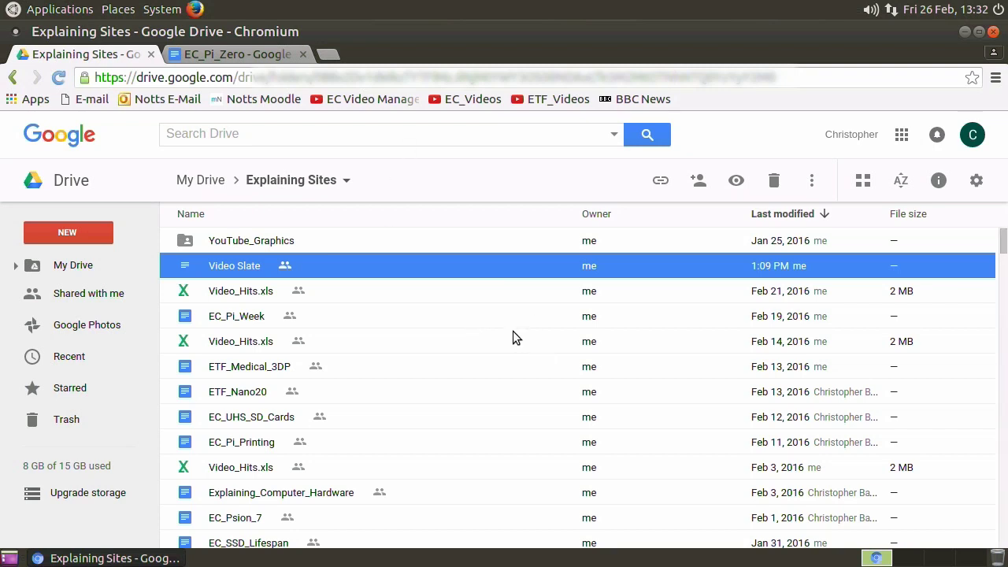
double_click(211, 270)
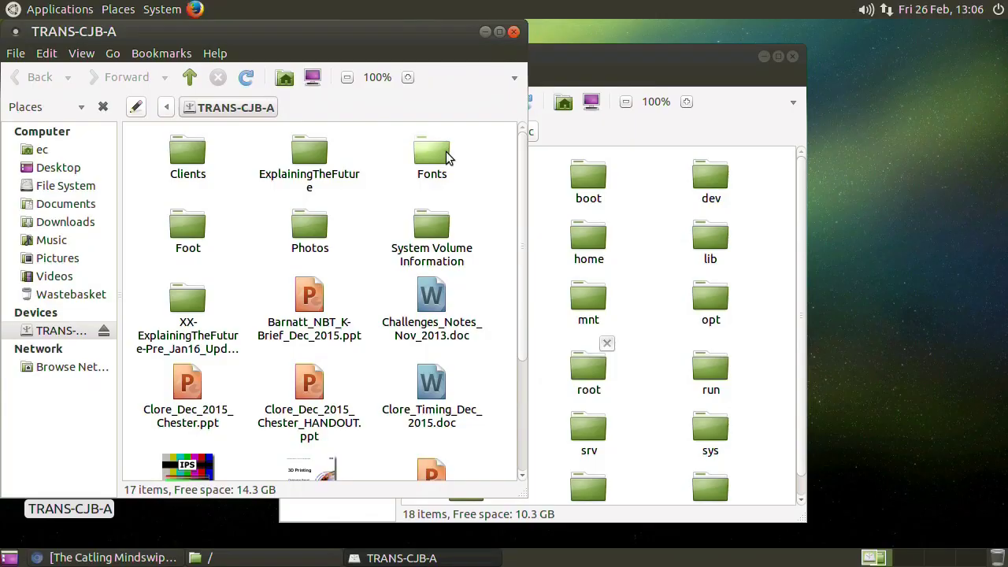
Install the Tahoma Regular font from tahoma.ttf in the TRANS-CJB-A drive's Fonts folder and close its preview
double_click(437, 154)
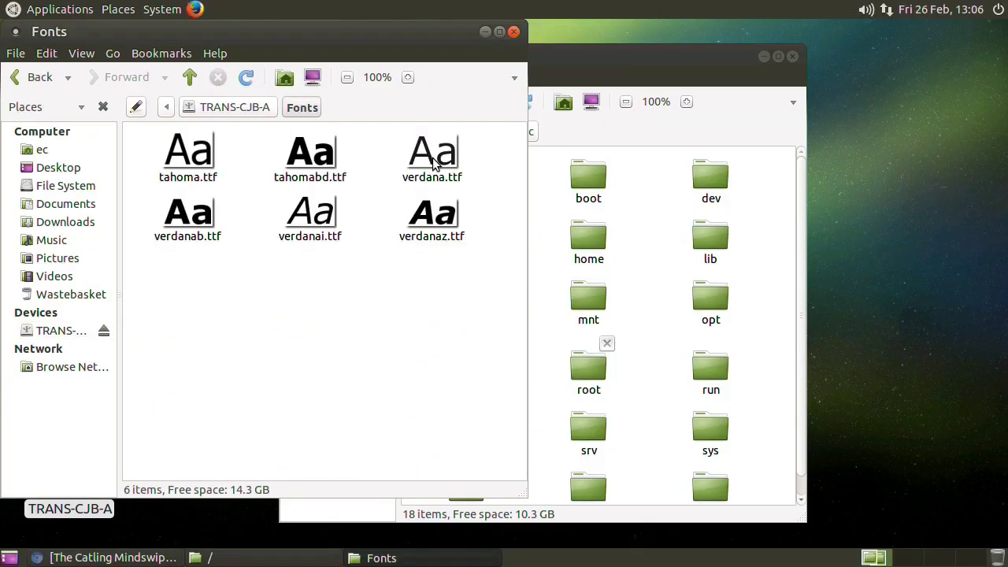
double_click(182, 157)
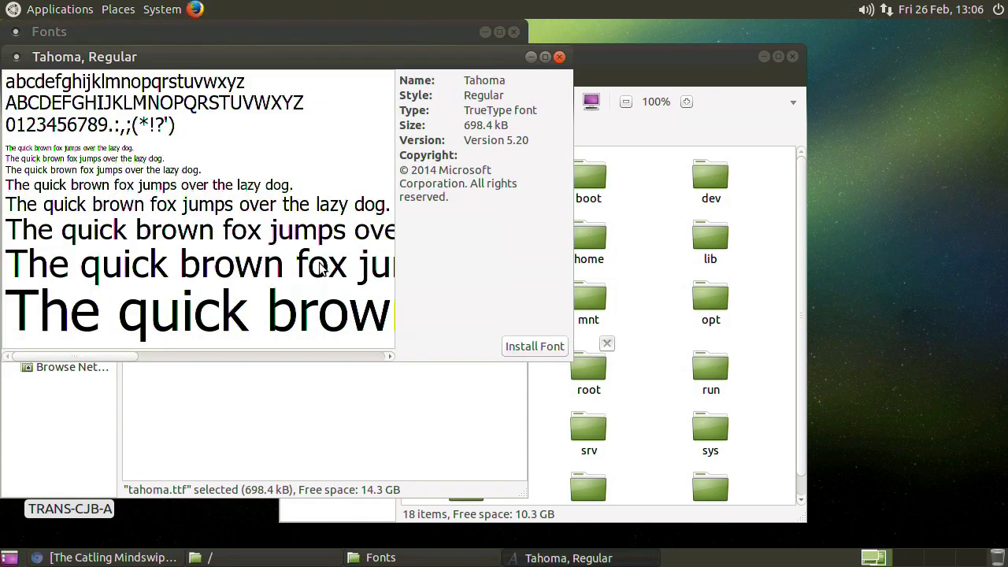
click(546, 351)
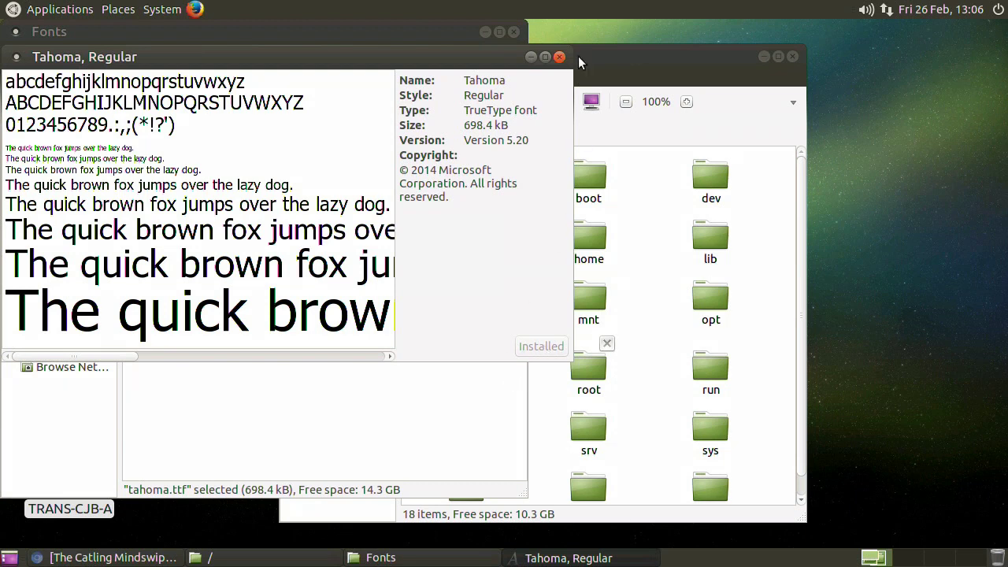
click(558, 57)
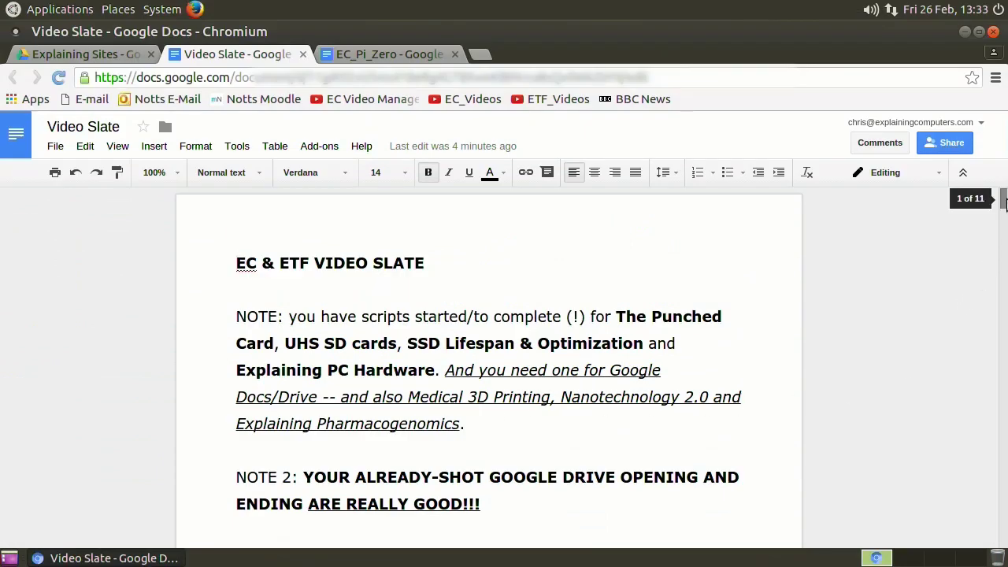
Look through the first pages of the Video Slate document in Google Docs
scroll(1000, 231, down, 3)
scroll(1003, 231, down, 20)
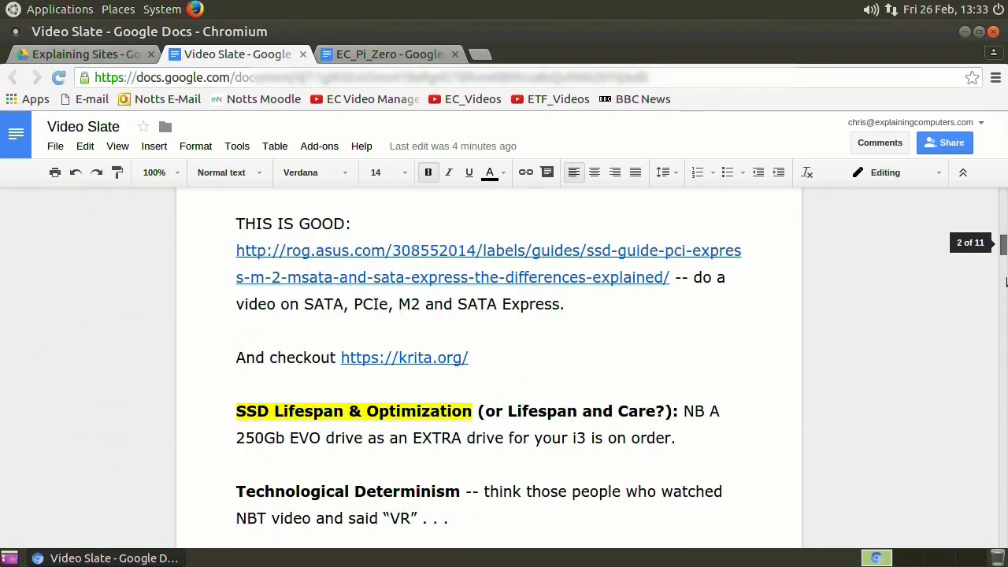
scroll(1004, 206, up, 12)
scroll(1004, 206, up, 10)
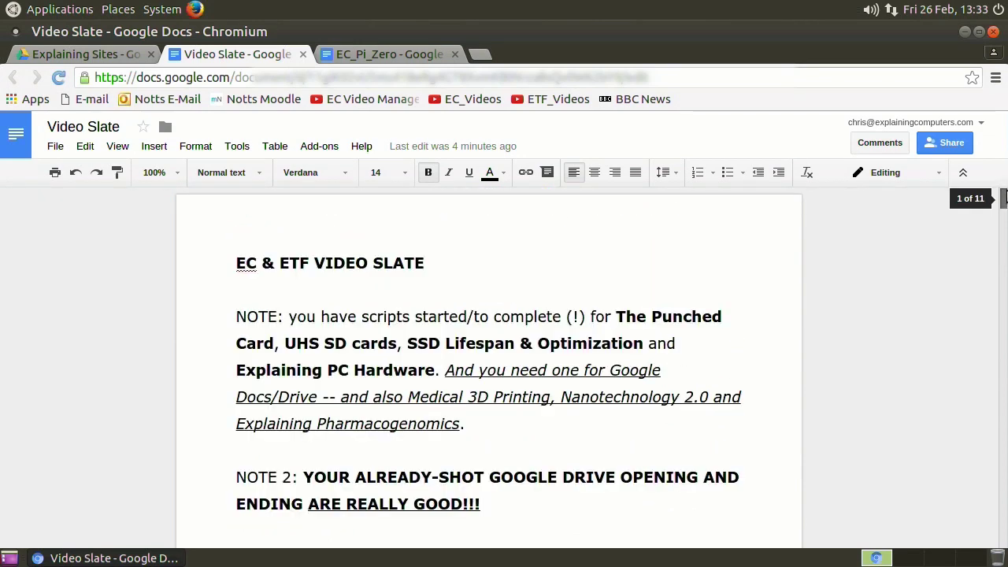
scroll(1003, 207, down, 7)
scroll(1003, 206, down, 3)
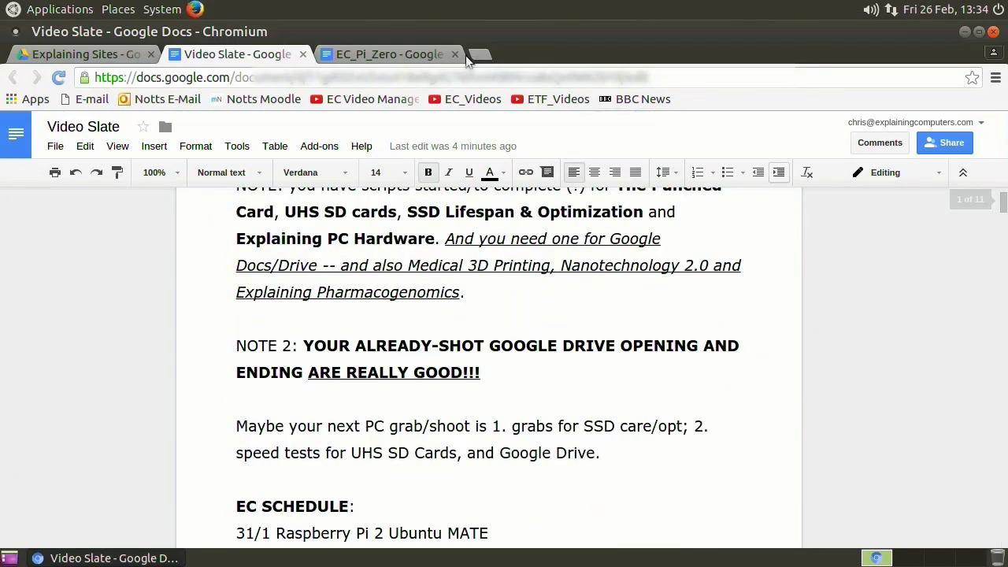
In the EC_Pi_Zero document, append "Hello, I am typing in Google Docs, and I think it is lovely! :)" to the ".../" line, and minimise the browser
click(356, 55)
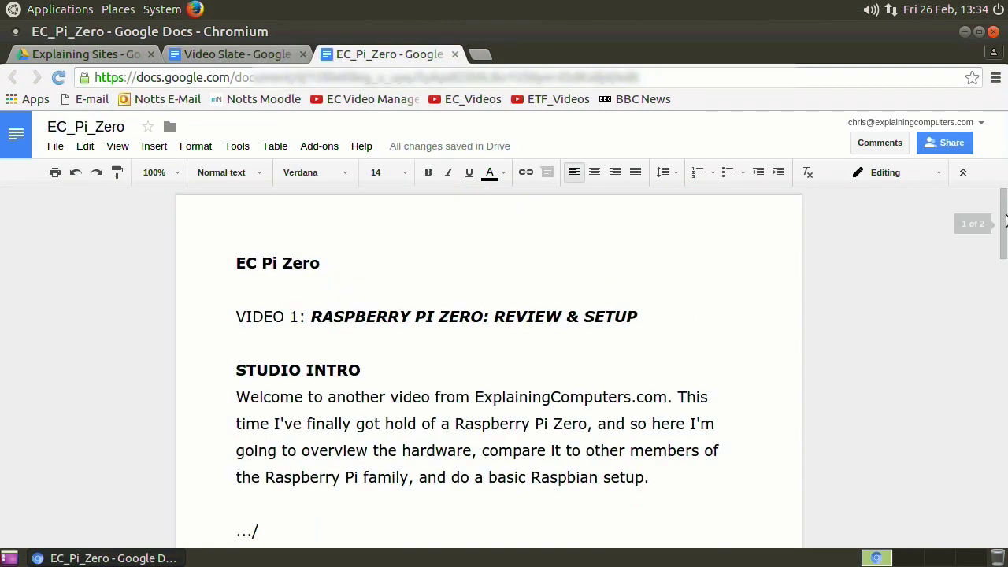
drag(1004, 250, 1004, 280)
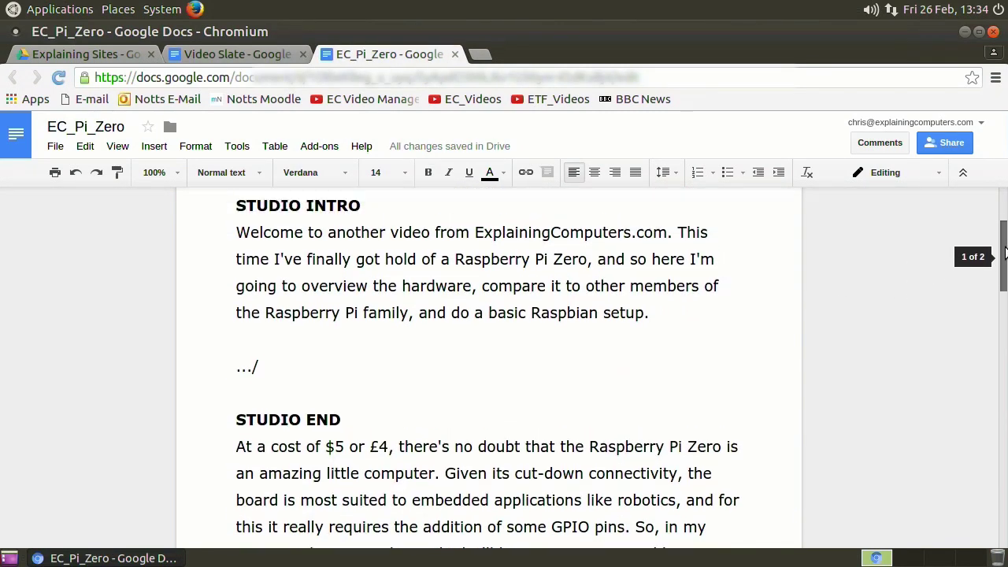
click(366, 378)
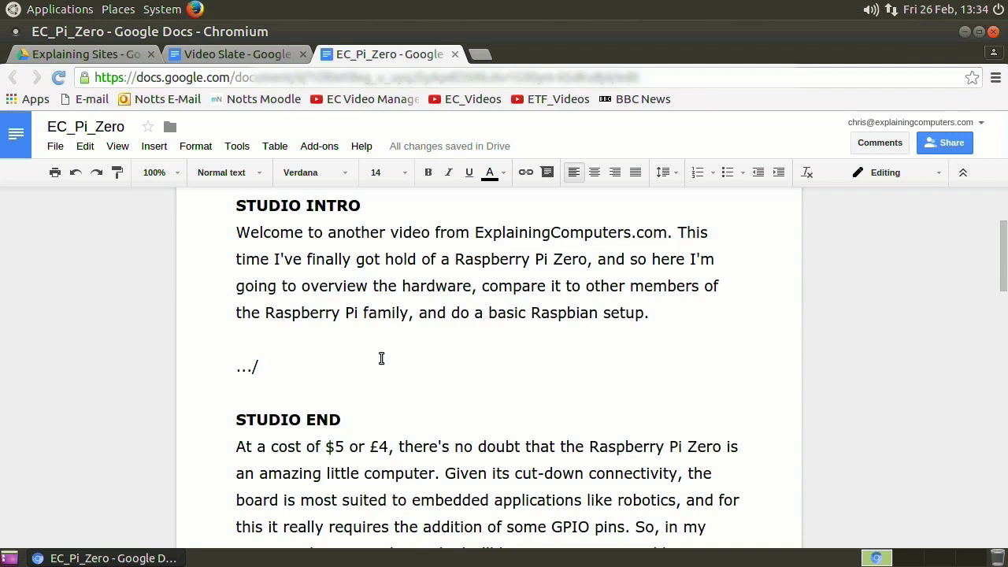
text(Hello,)
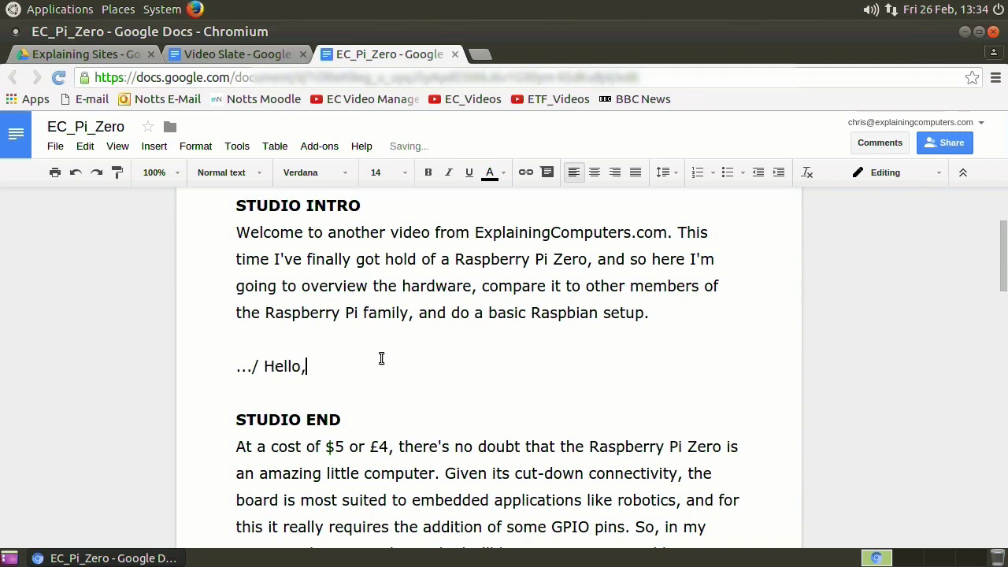
text( I am typing in Google )
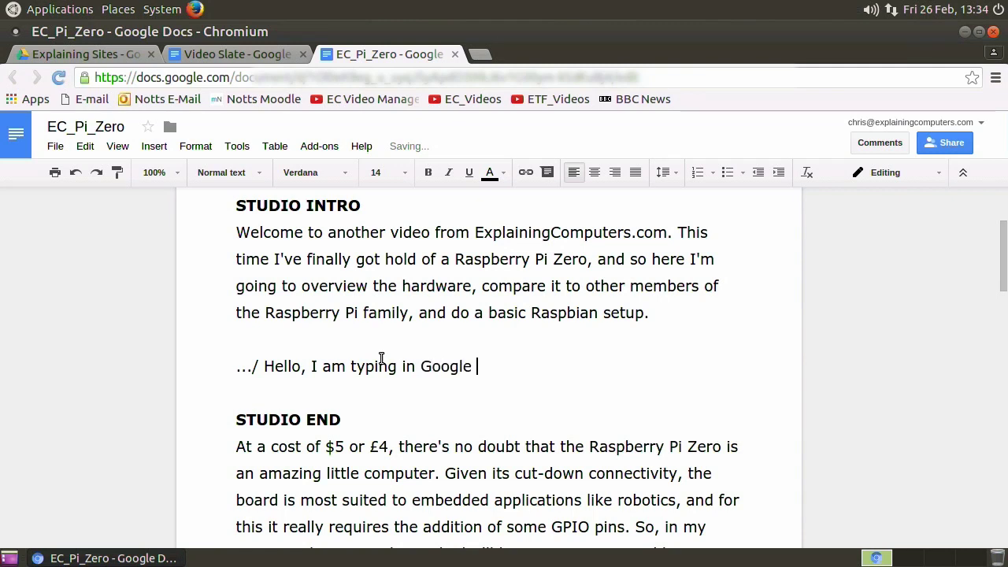
text(Docs,)
text( and I tnk i)
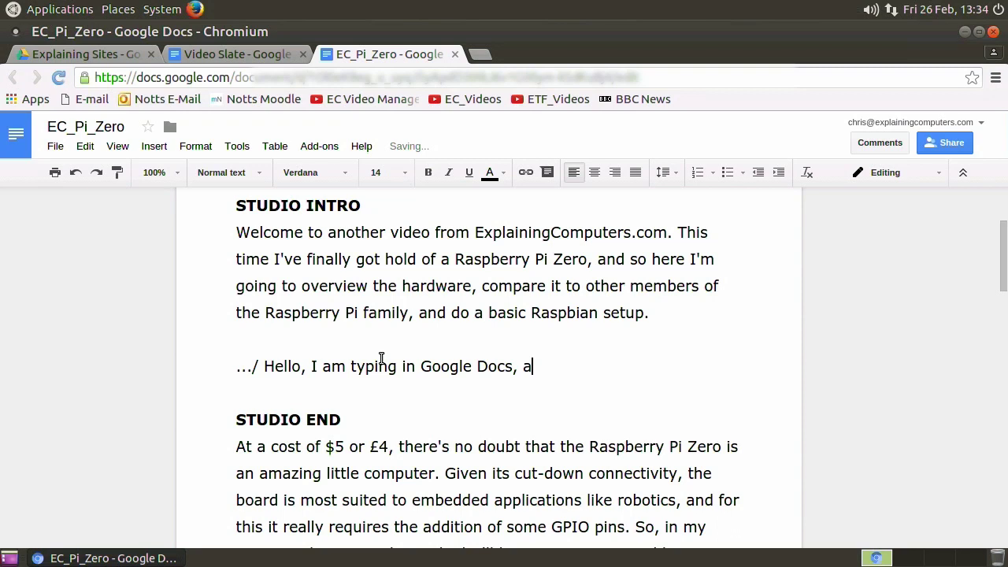
key(BackSpace)
key(BackSpace)
key(BackSpace)
key(BackSpace)
key(BackSpace)
text(think it is lovely! :))
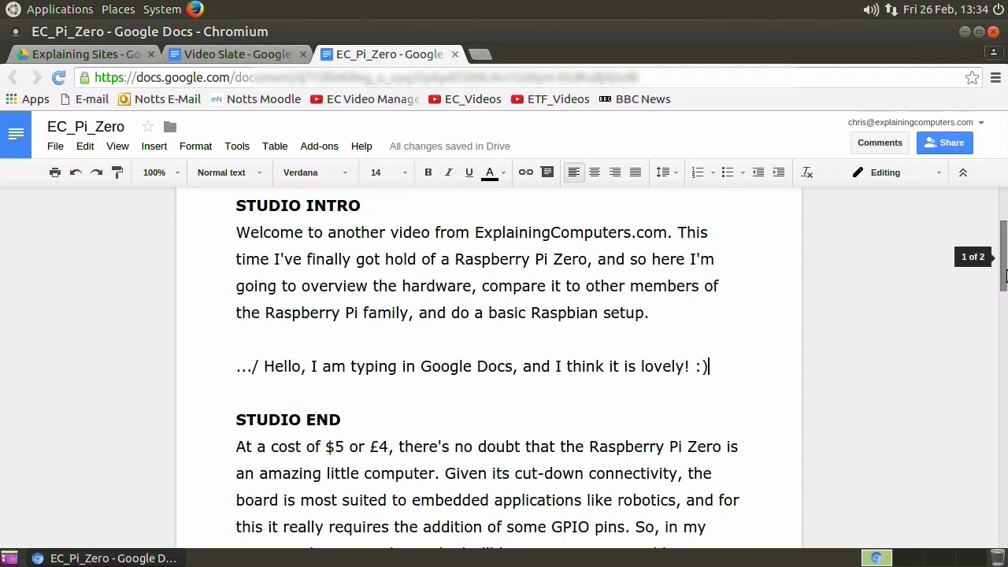
drag(1005, 274, 1005, 218)
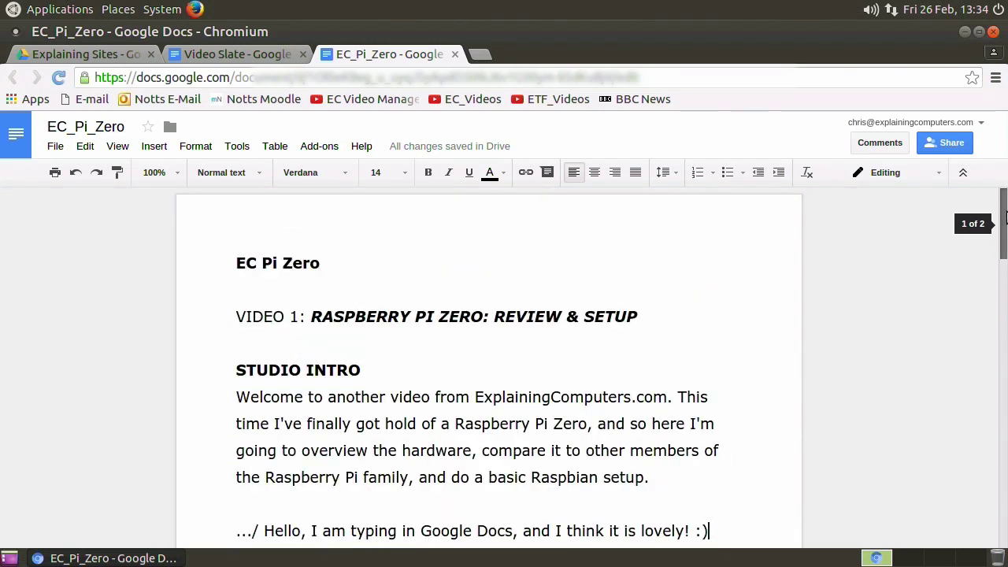
click(964, 32)
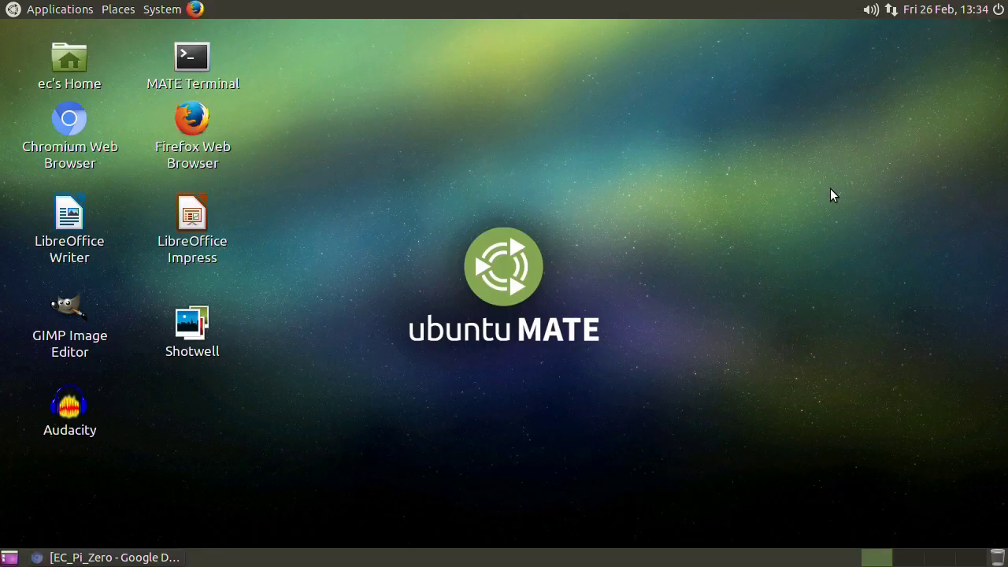